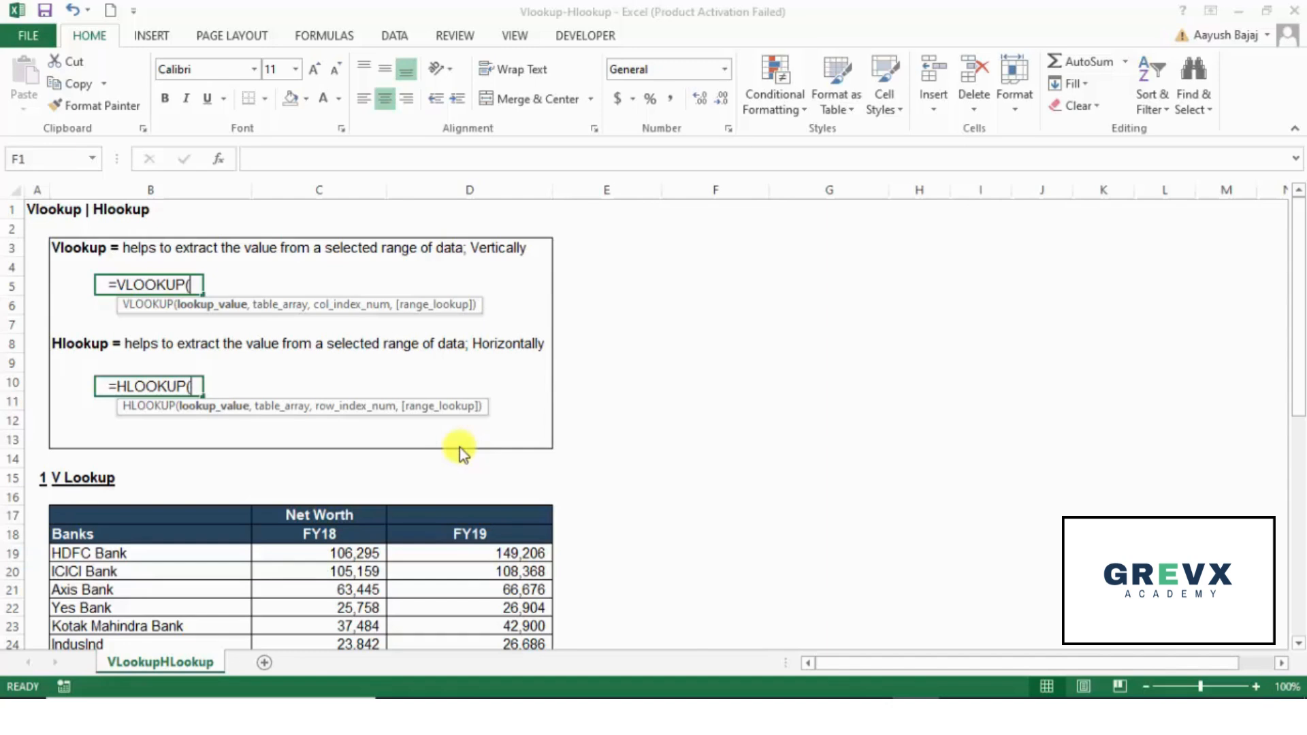
# Step: Start a VLOOKUP formula in C30, the FY18 cell for HDFC Bank, with B30 as the lookup value
pyautogui.click(588, 535)
pyautogui.press('Down')
pyautogui.press('Down')
pyautogui.press('Down')
pyautogui.press('Down')
pyautogui.press('Down')
pyautogui.press('Down')
pyautogui.press('Down')
pyautogui.press('Down')
pyautogui.press('Down')
pyautogui.press('Down')
pyautogui.press('Down')
pyautogui.press('Down')
pyautogui.press('Down')
pyautogui.press('Down')
pyautogui.press('Down')
pyautogui.press('Down')
pyautogui.press('Down')
pyautogui.press('Down')
pyautogui.press('Down')
pyautogui.press('Down')
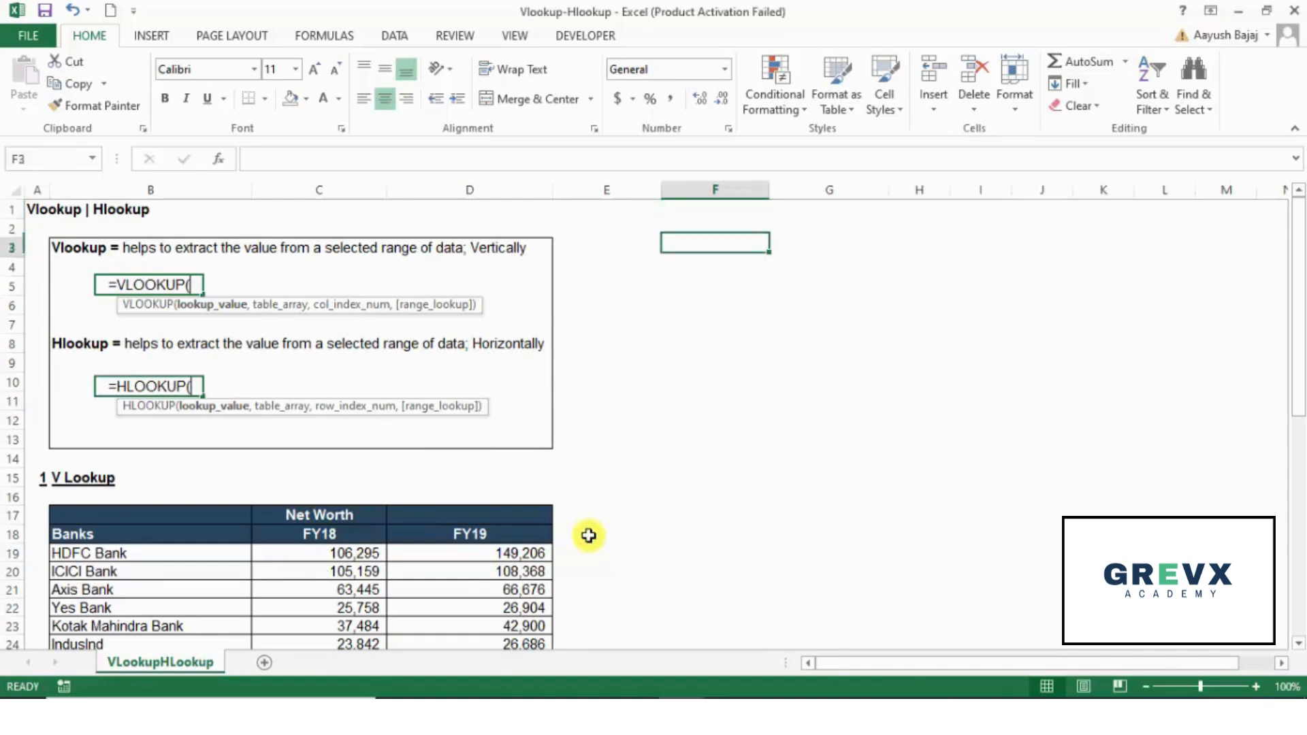
pyautogui.press('Down')
pyautogui.press('Down')
pyautogui.press('Down')
pyautogui.press('Down')
pyautogui.press('Down')
pyautogui.press('Down')
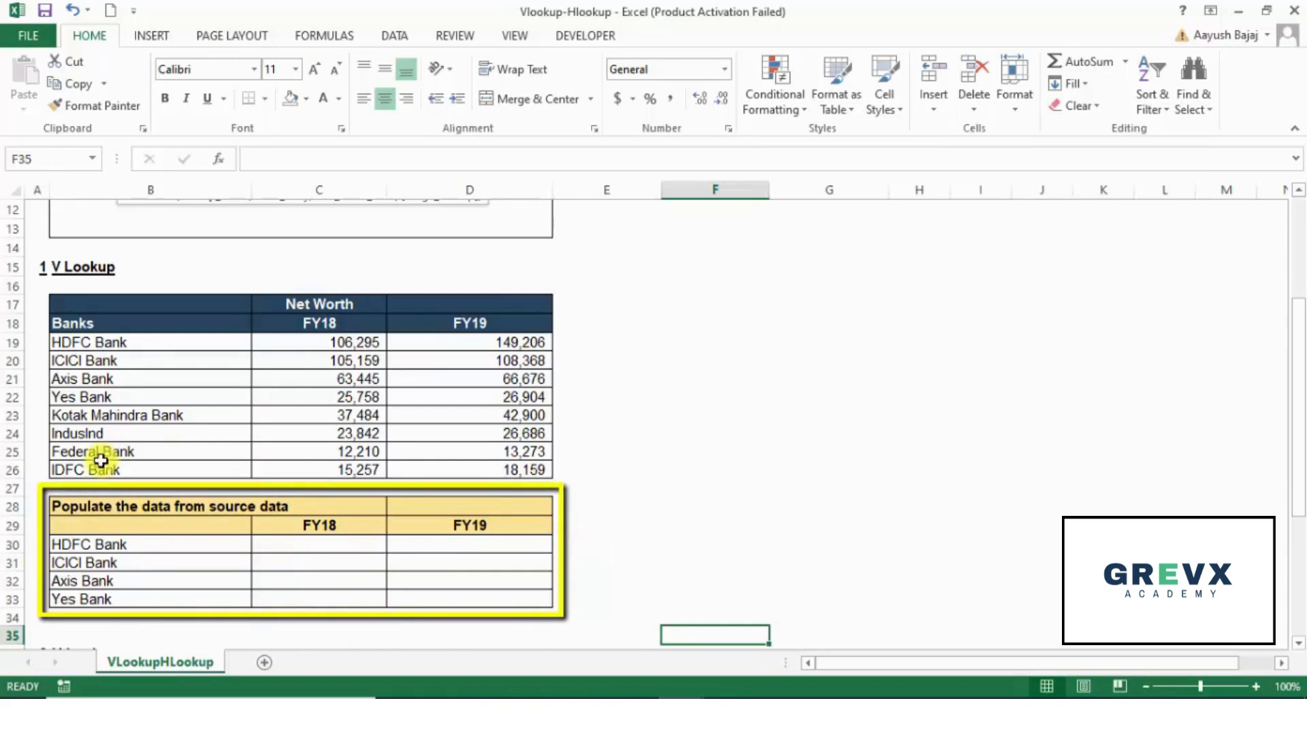
pyautogui.click(157, 544)
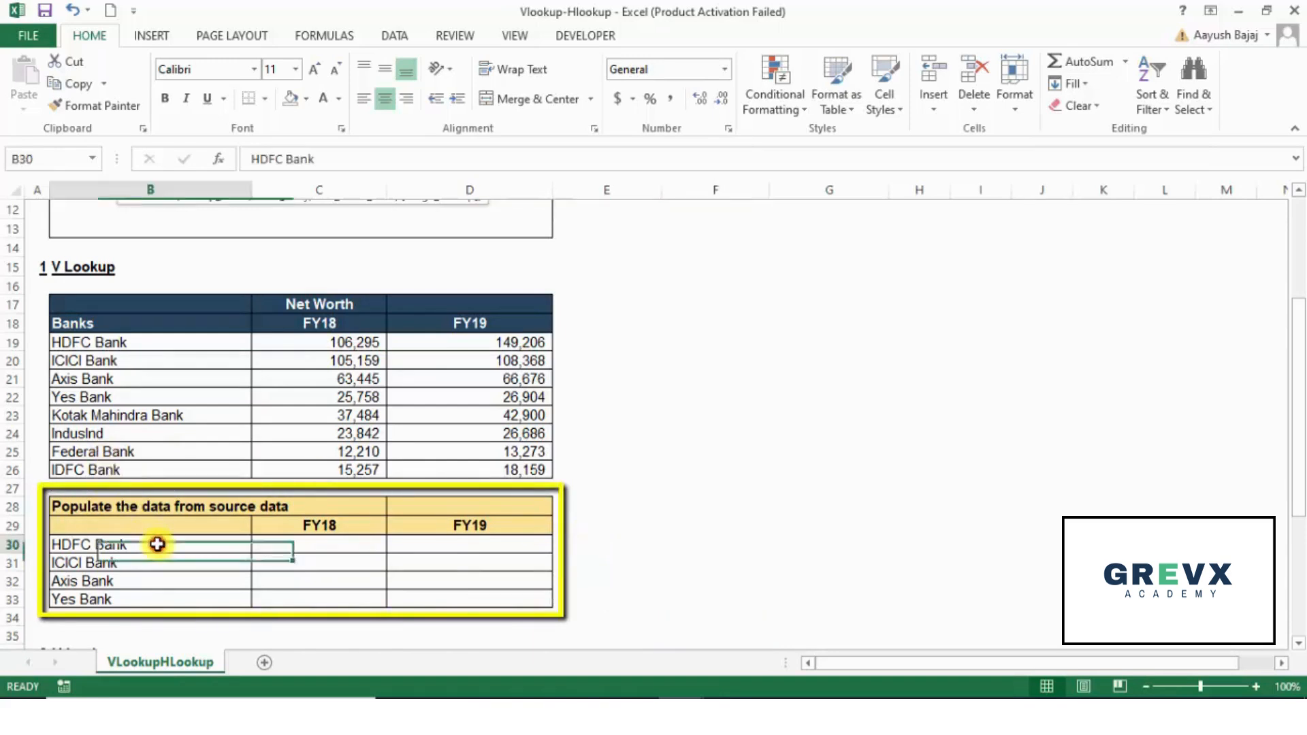
pyautogui.click(333, 544)
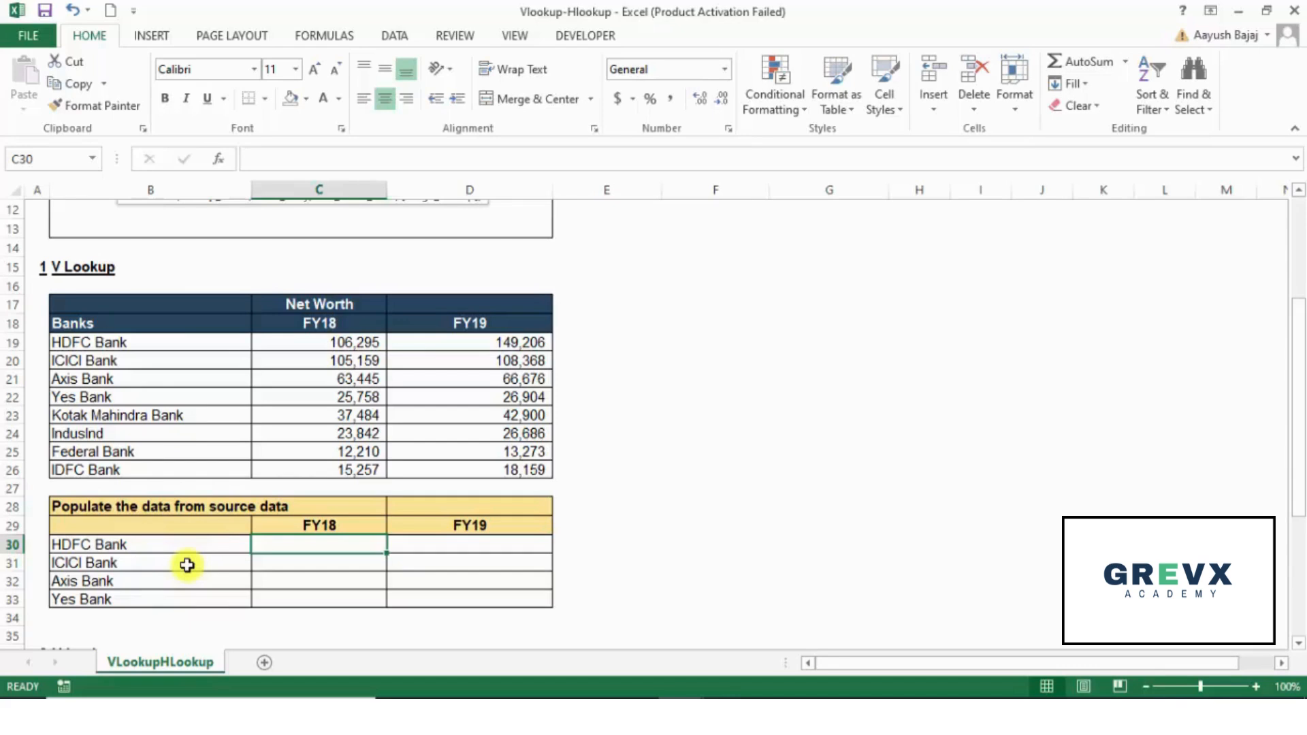
pyautogui.write('=vlo')
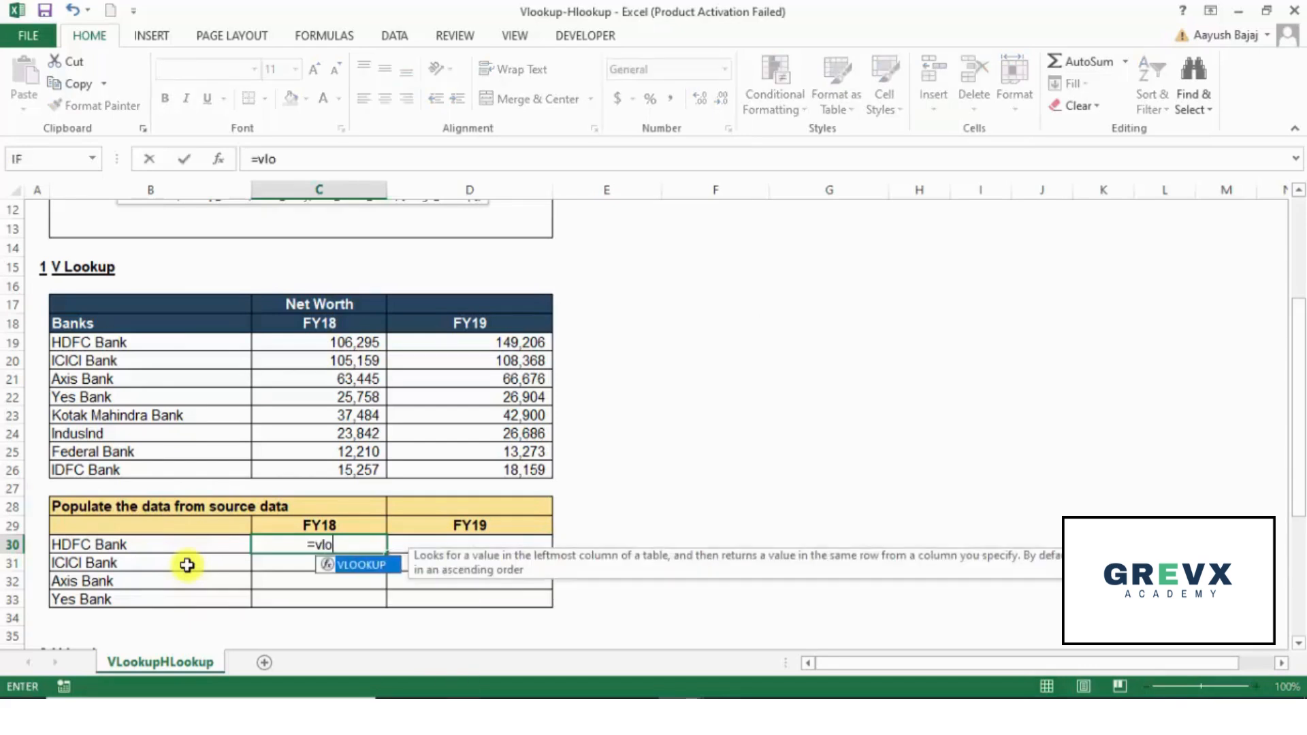
pyautogui.press('Tab')
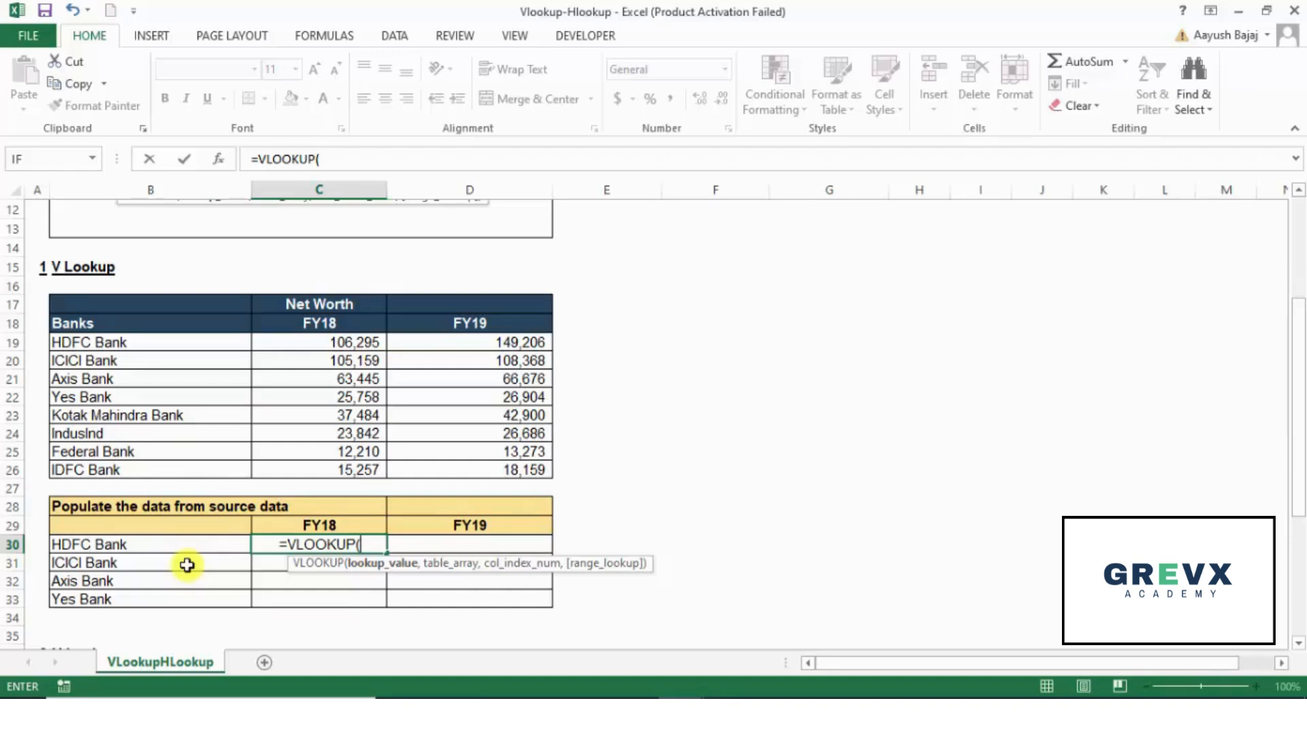
pyautogui.press('Left')
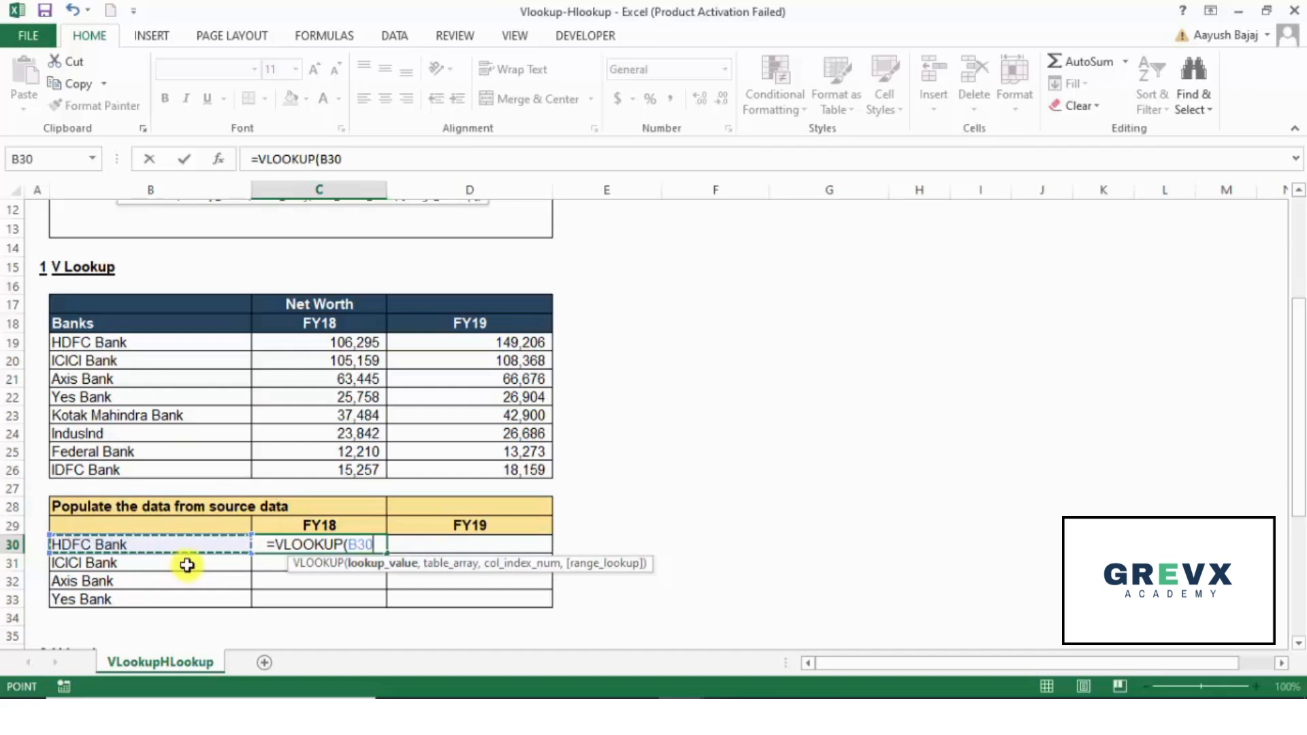
pyautogui.write(',')
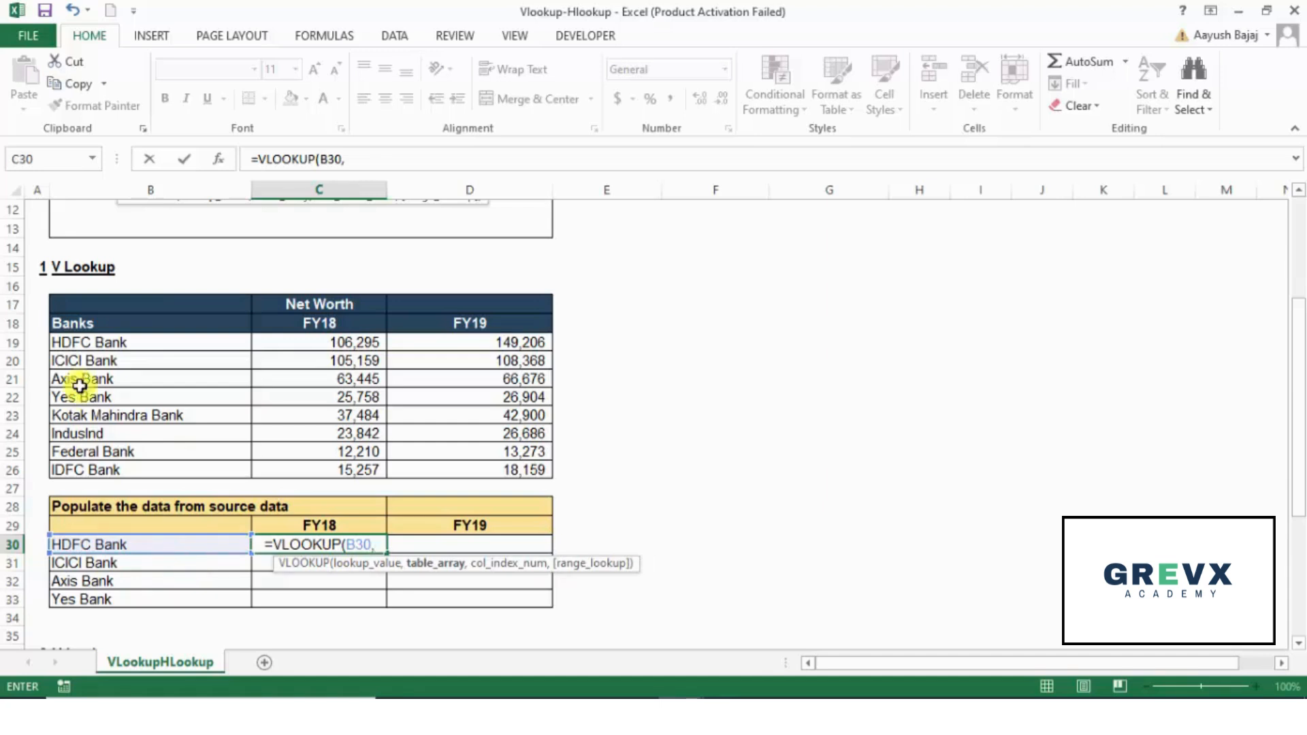
# Step: Set the table array of the VLOOKUP formula to the whole Net Worth source table, B17:D26
pyautogui.click(137, 312)
pyautogui.hotkey('shift', 'Right')
pyautogui.hotkey('shift', 'Right')
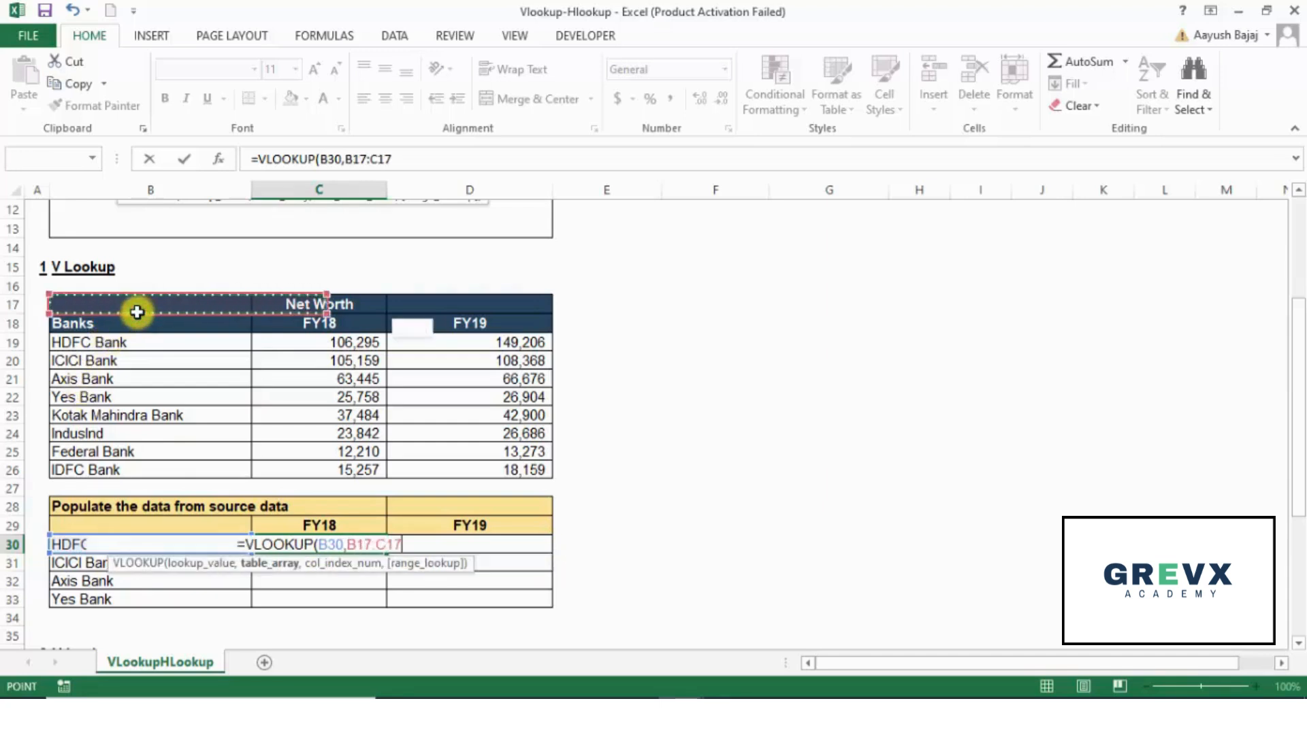
pyautogui.hotkey('shift', 'Down')
pyautogui.hotkey('shift', 'Down')
pyautogui.hotkey('shift', 'Down')
pyautogui.hotkey('shift', 'Down')
pyautogui.hotkey('shift', 'Down')
pyautogui.hotkey('shift', 'Down')
pyautogui.hotkey('shift', 'Down')
pyautogui.hotkey('shift', 'Down')
pyautogui.hotkey('shift', 'Down')
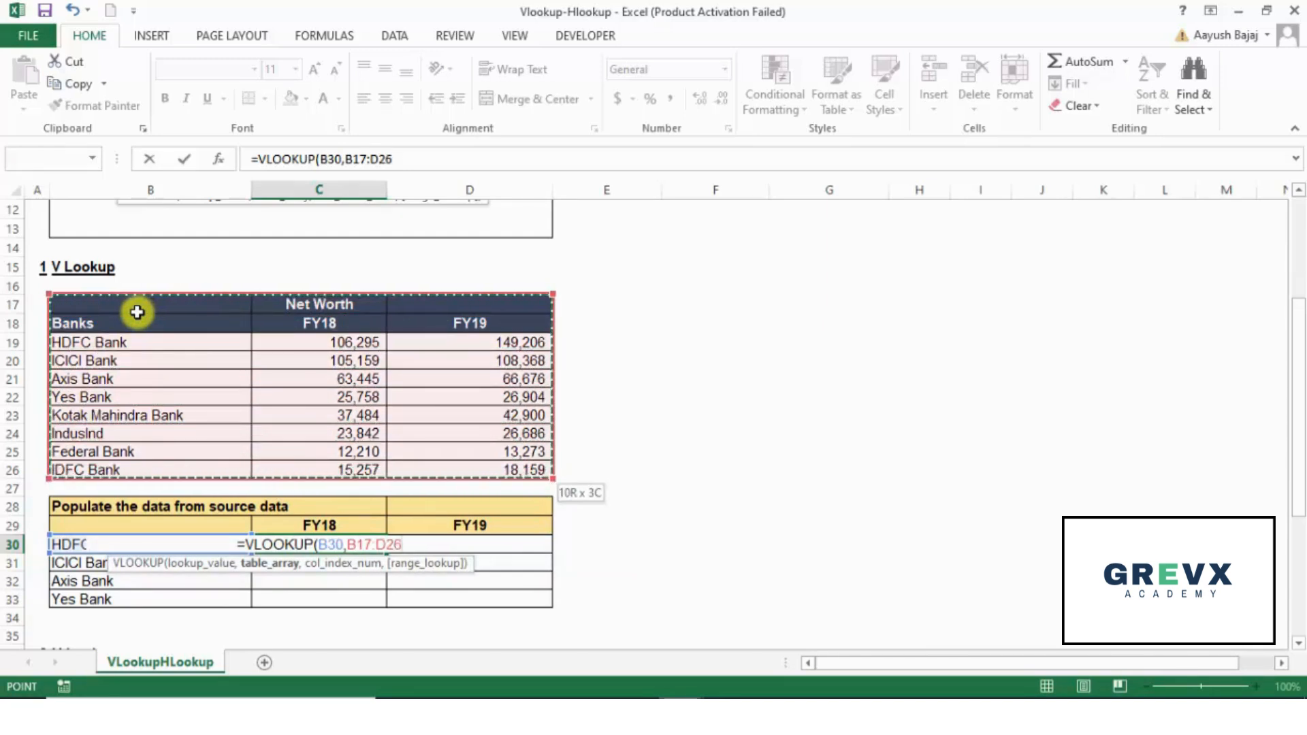
pyautogui.write(',')
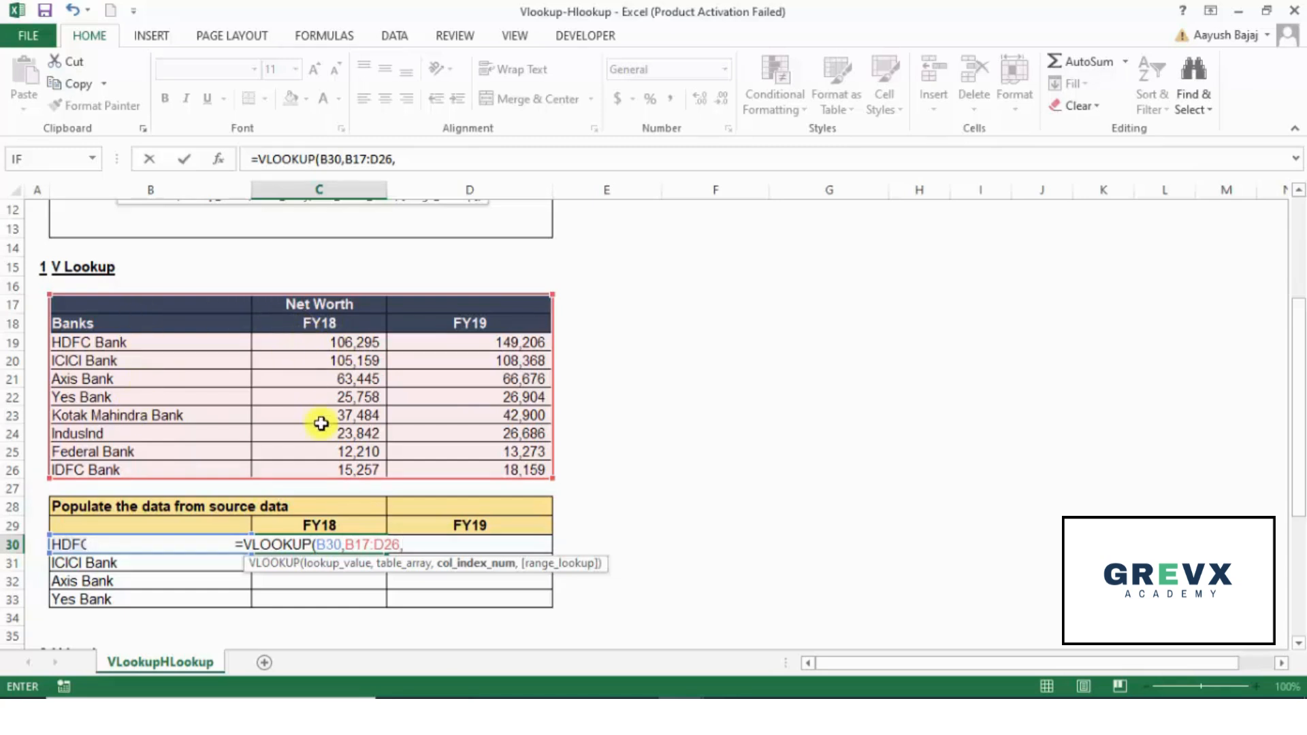
pyautogui.write('2')
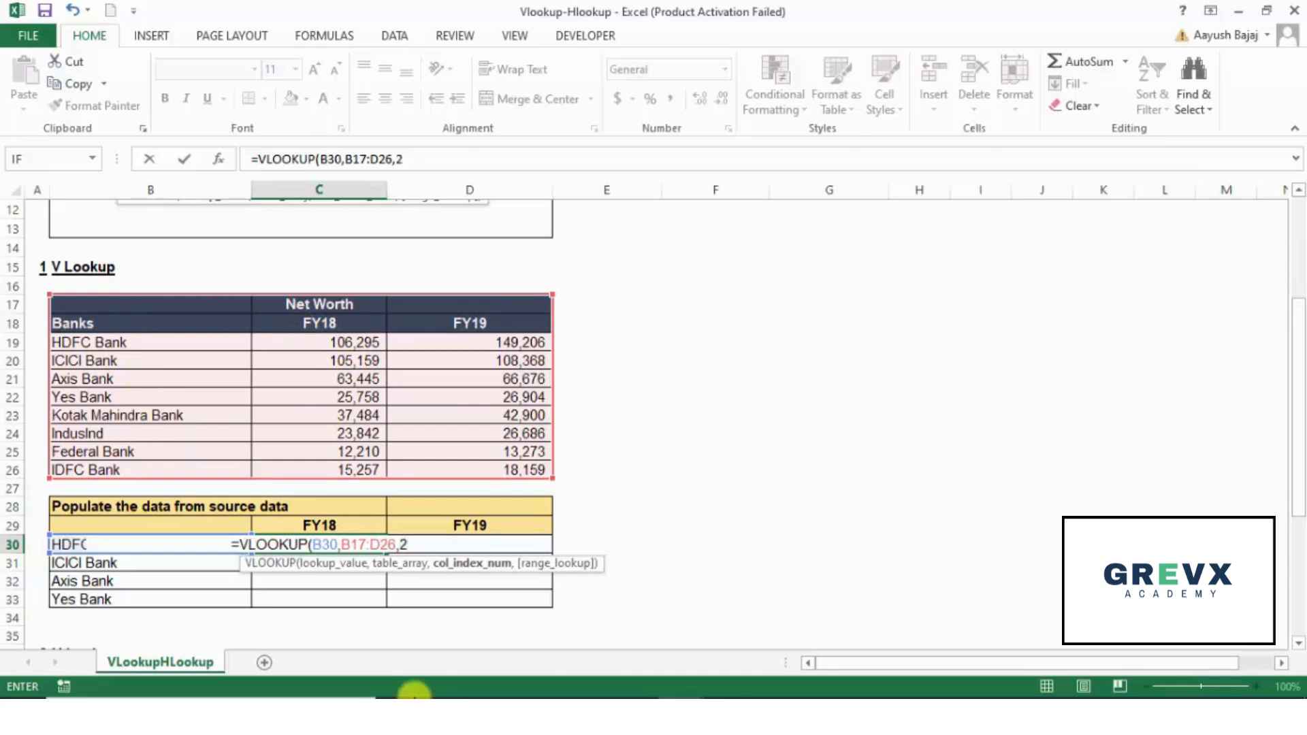
pyautogui.write(',')
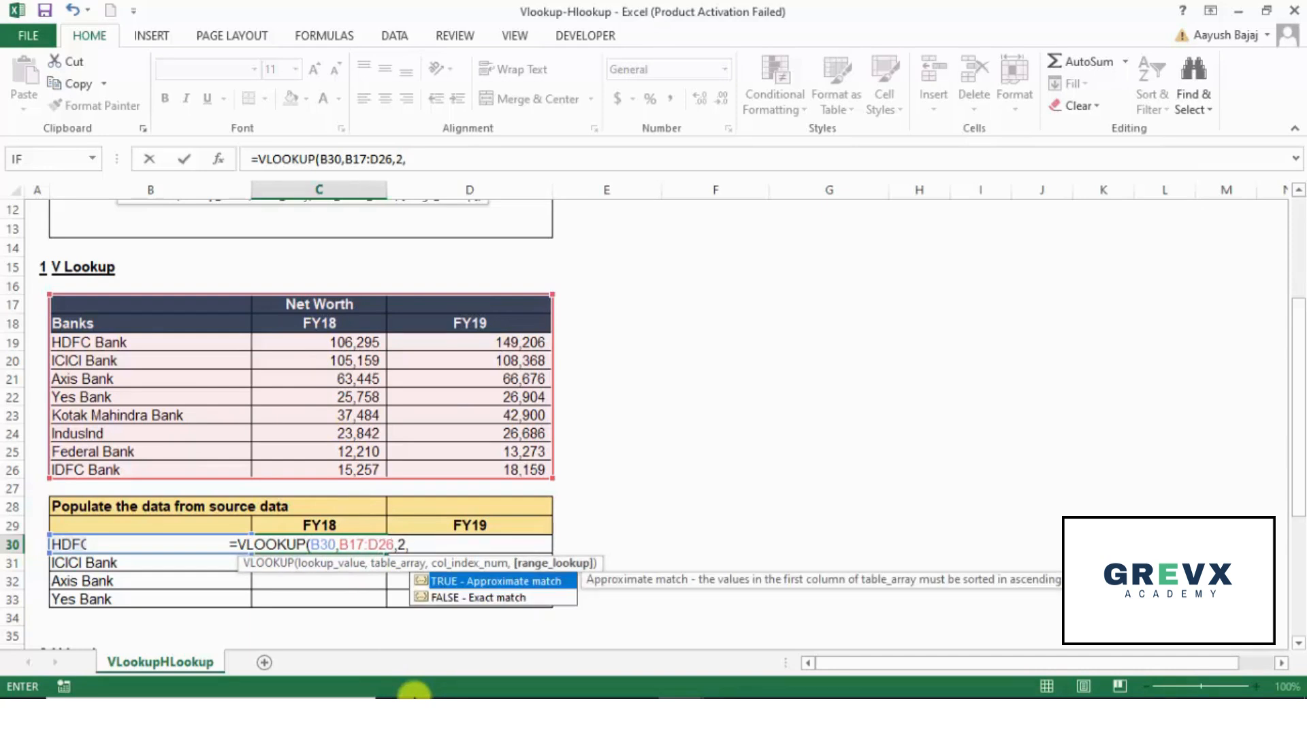
pyautogui.press('BackSpace')
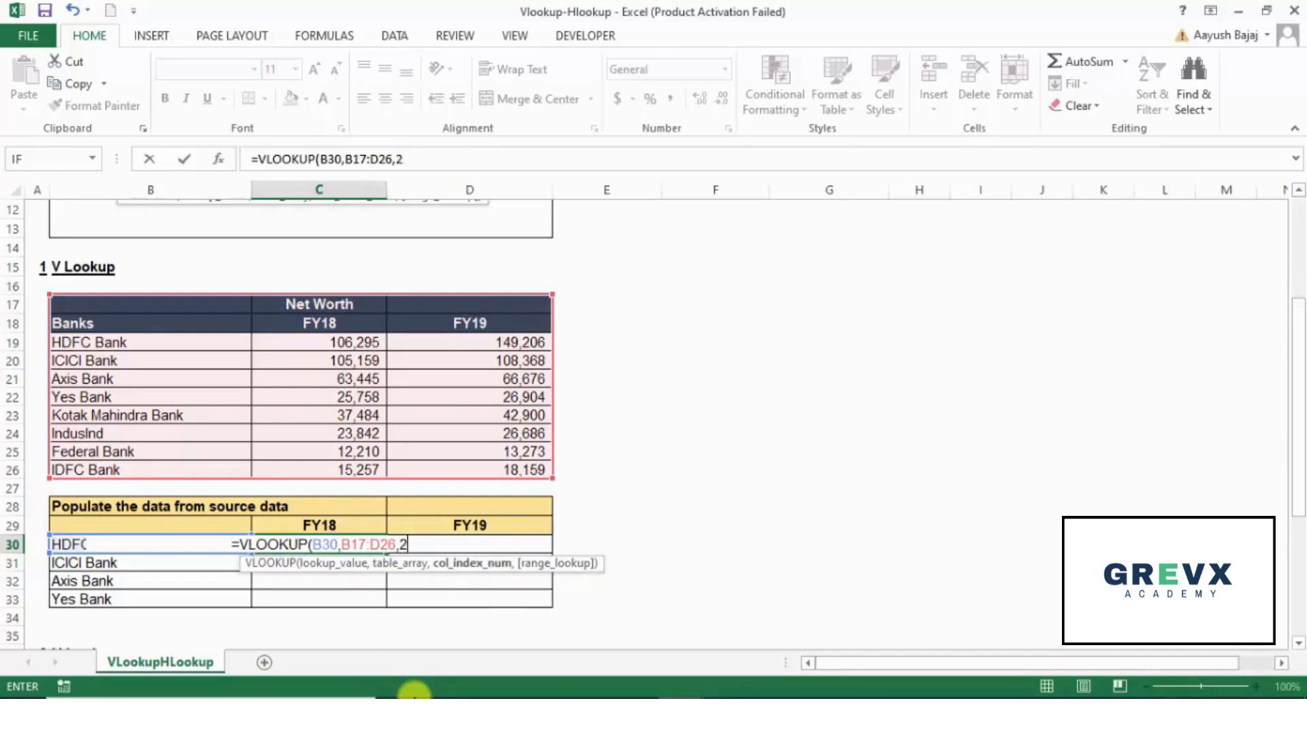
pyautogui.press('BackSpace')
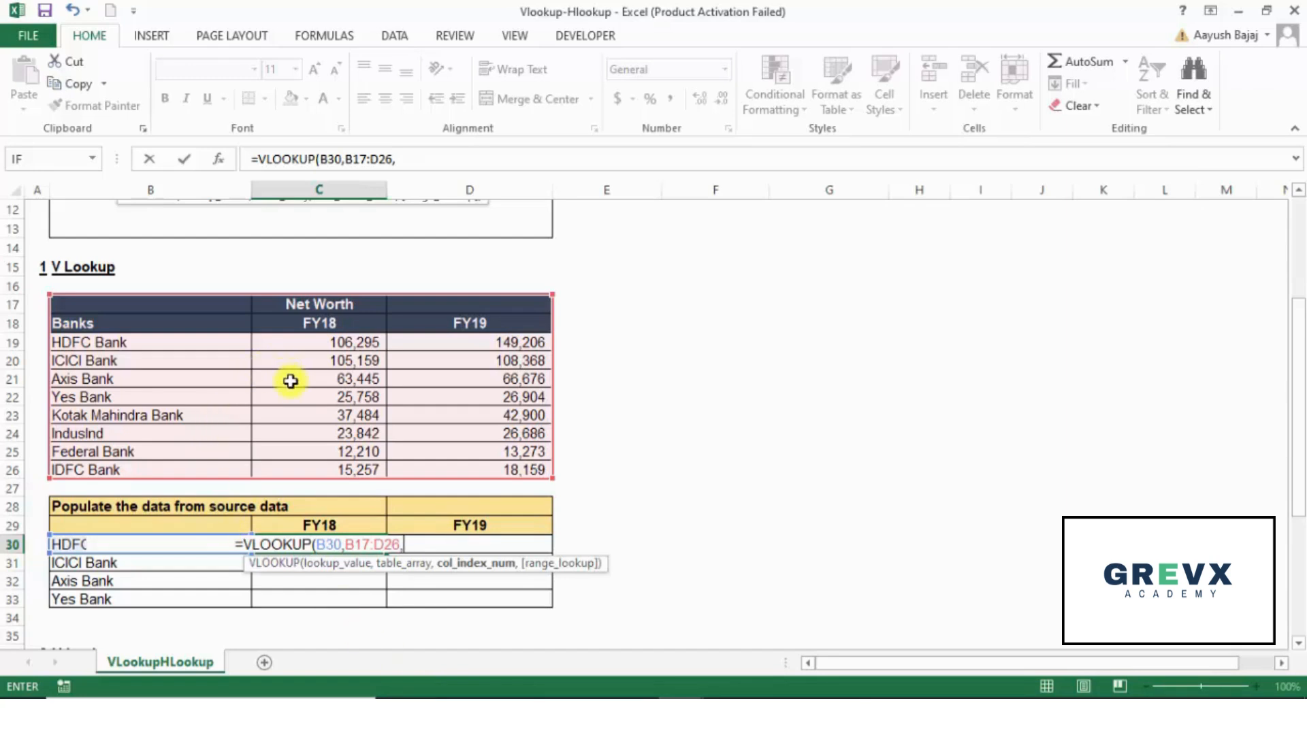
# Step: Set the column index number of the VLOOKUP formula in C30 to 2 and go on to the match type
pyautogui.write('2')
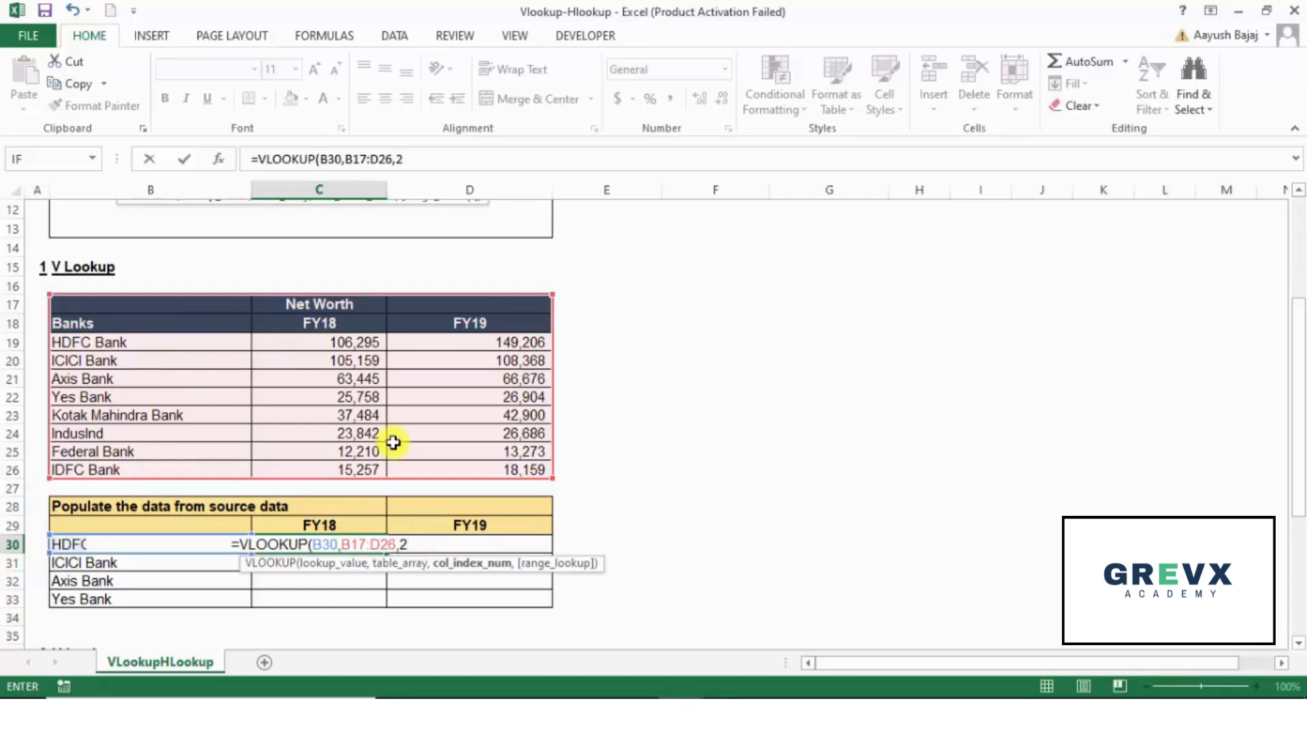
pyautogui.write(',')
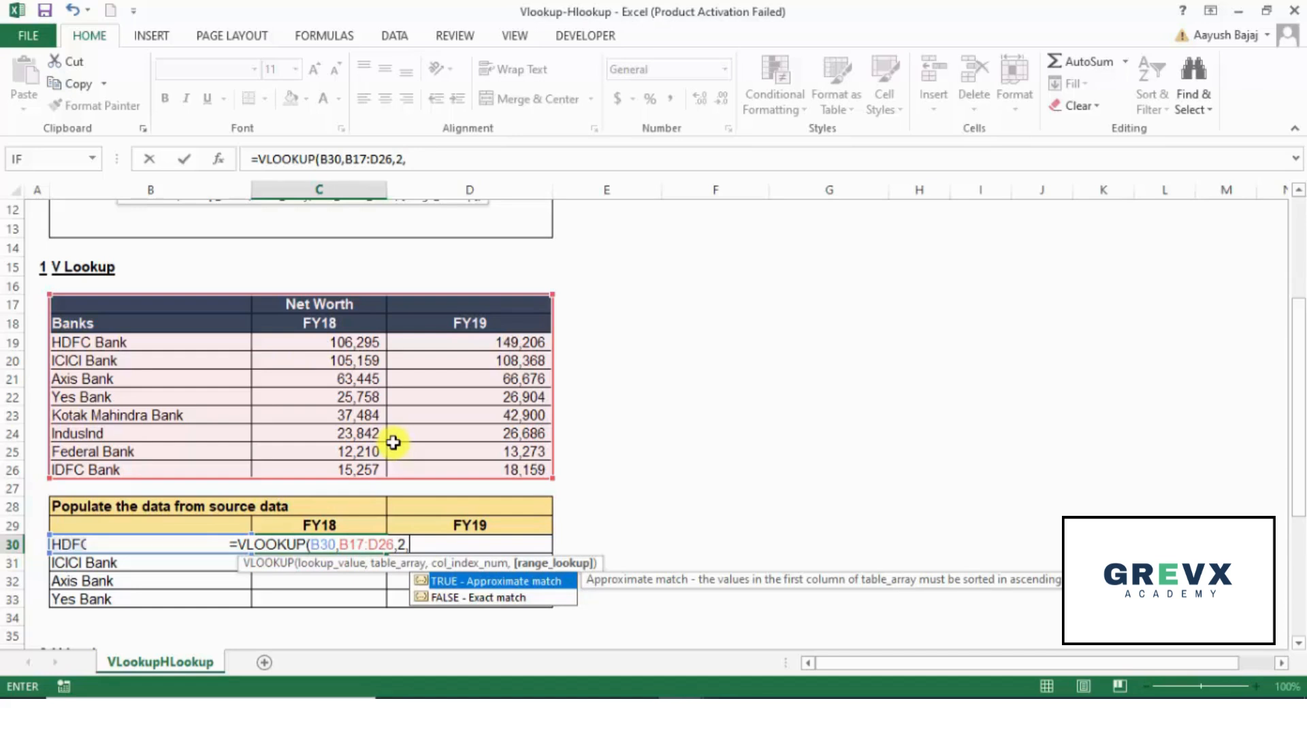
pyautogui.press('Down')
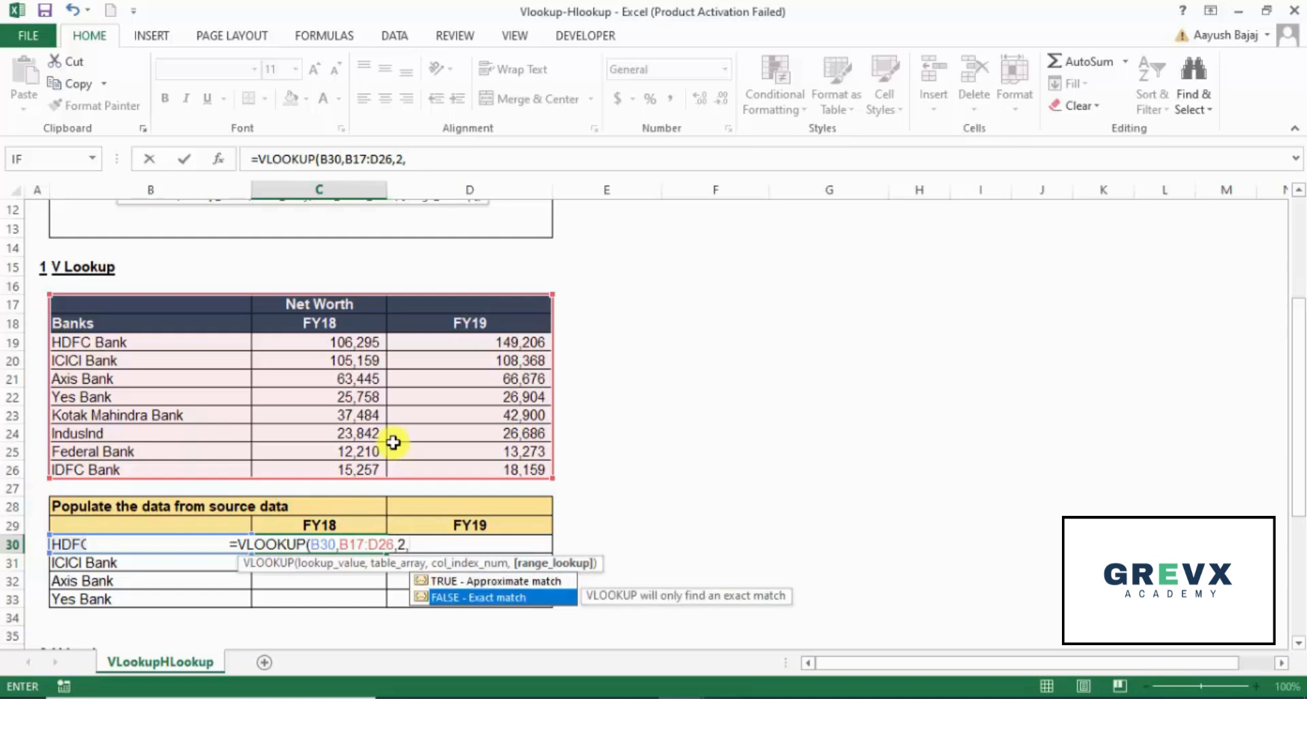
pyautogui.write('0')
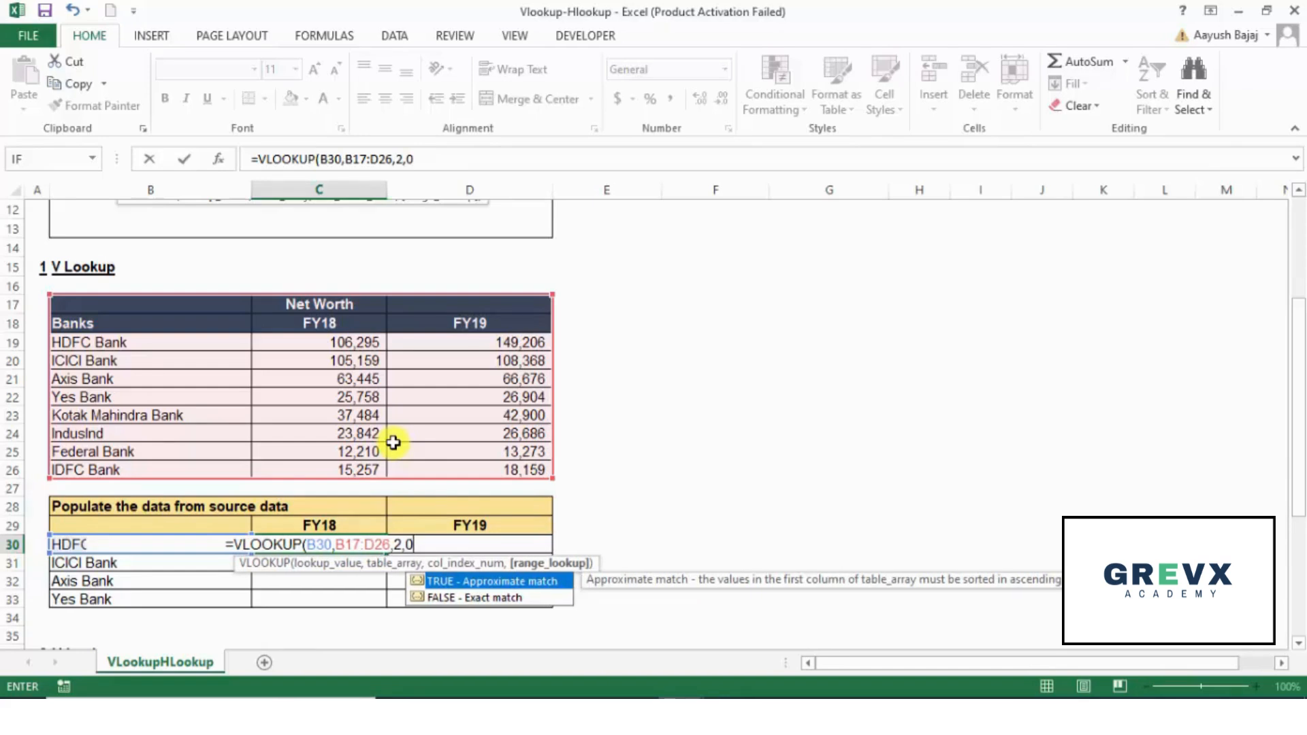
pyautogui.press('BackSpace')
pyautogui.write('1')
pyautogui.press('BackSpace')
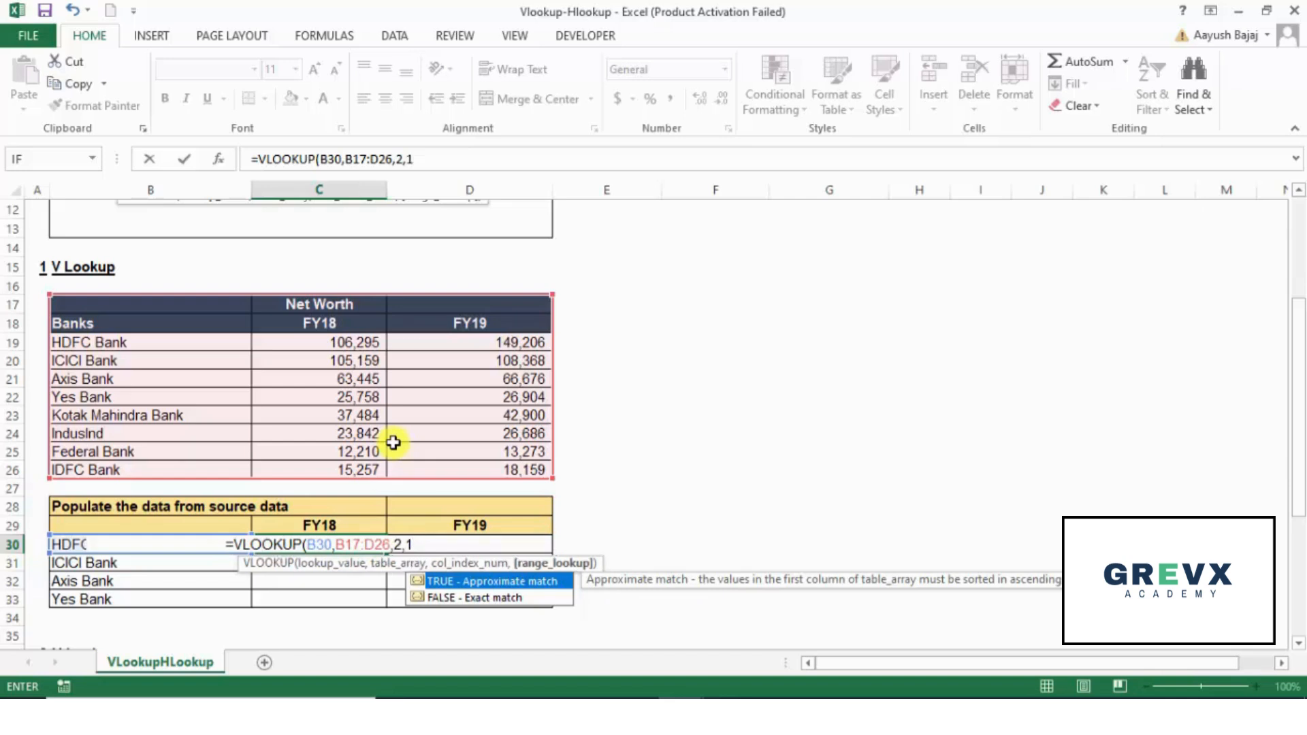
# Step: Set the range lookup argument to 0 for an exact match and complete the VLOOKUP formula in C30
pyautogui.press('Down')
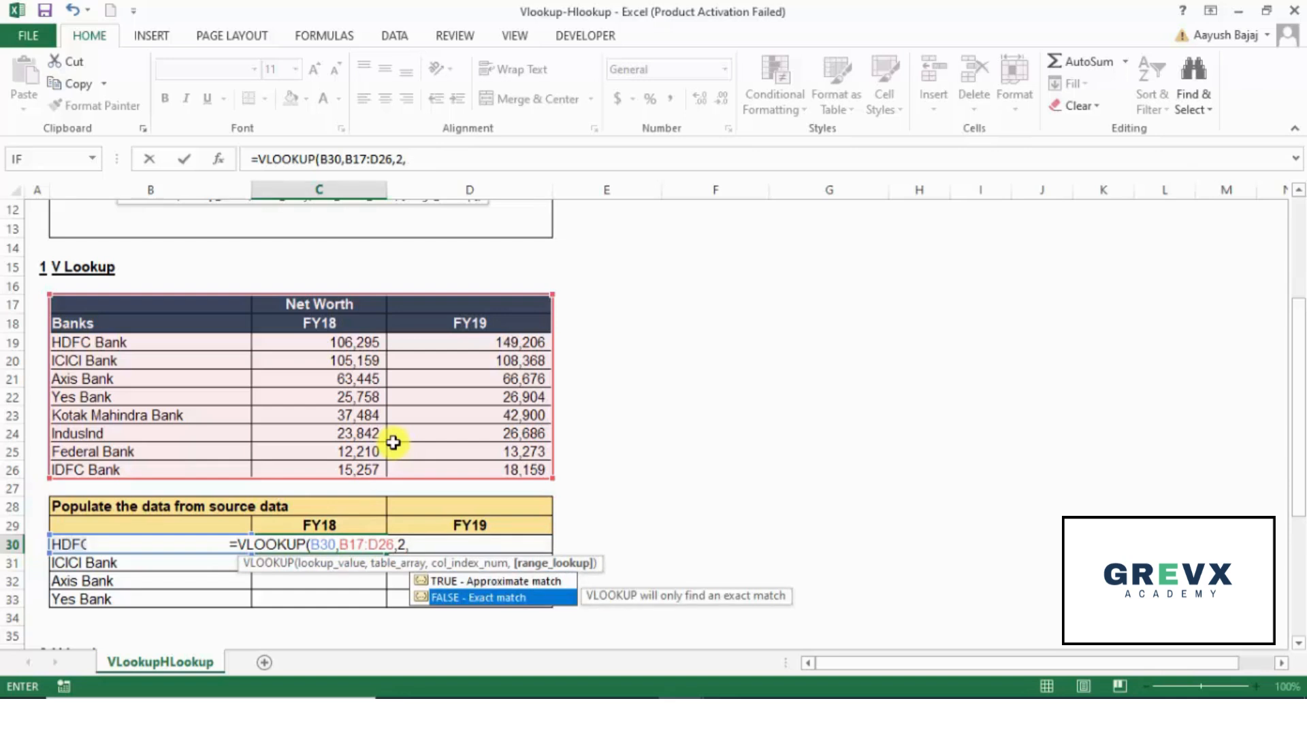
pyautogui.write('0')
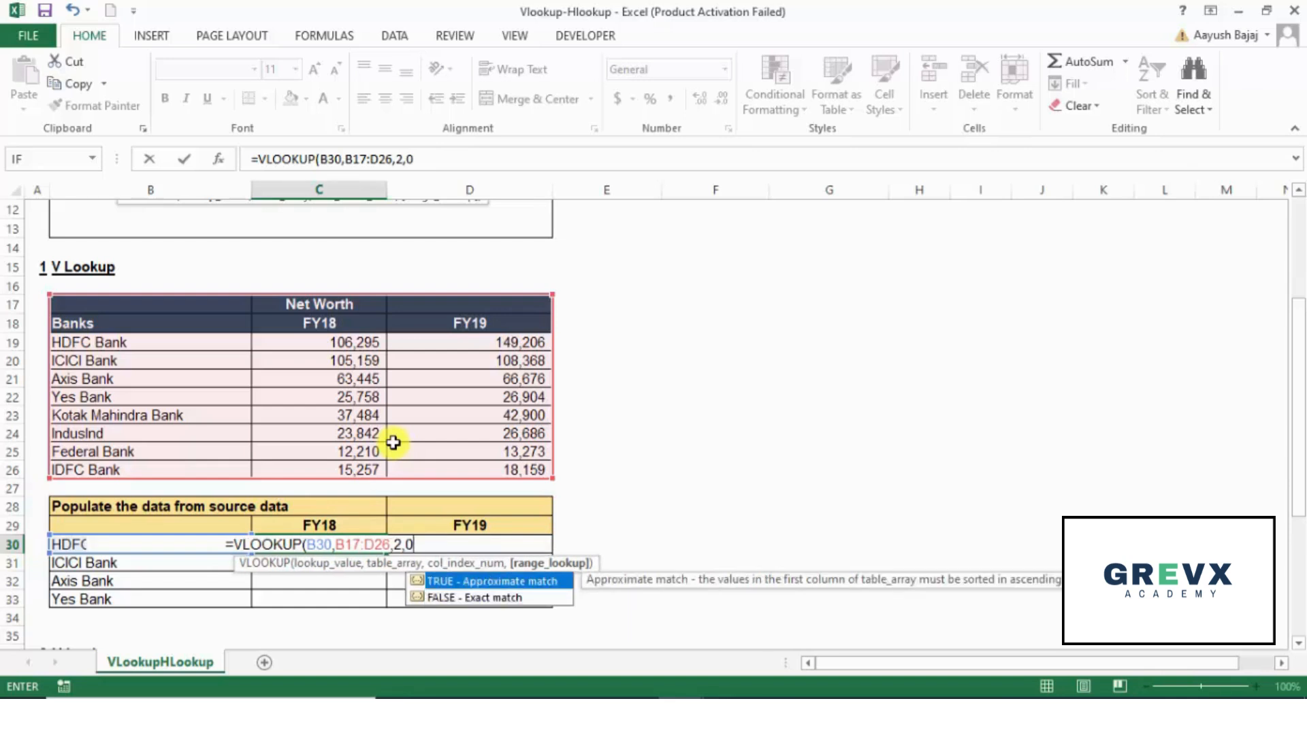
pyautogui.write(')')
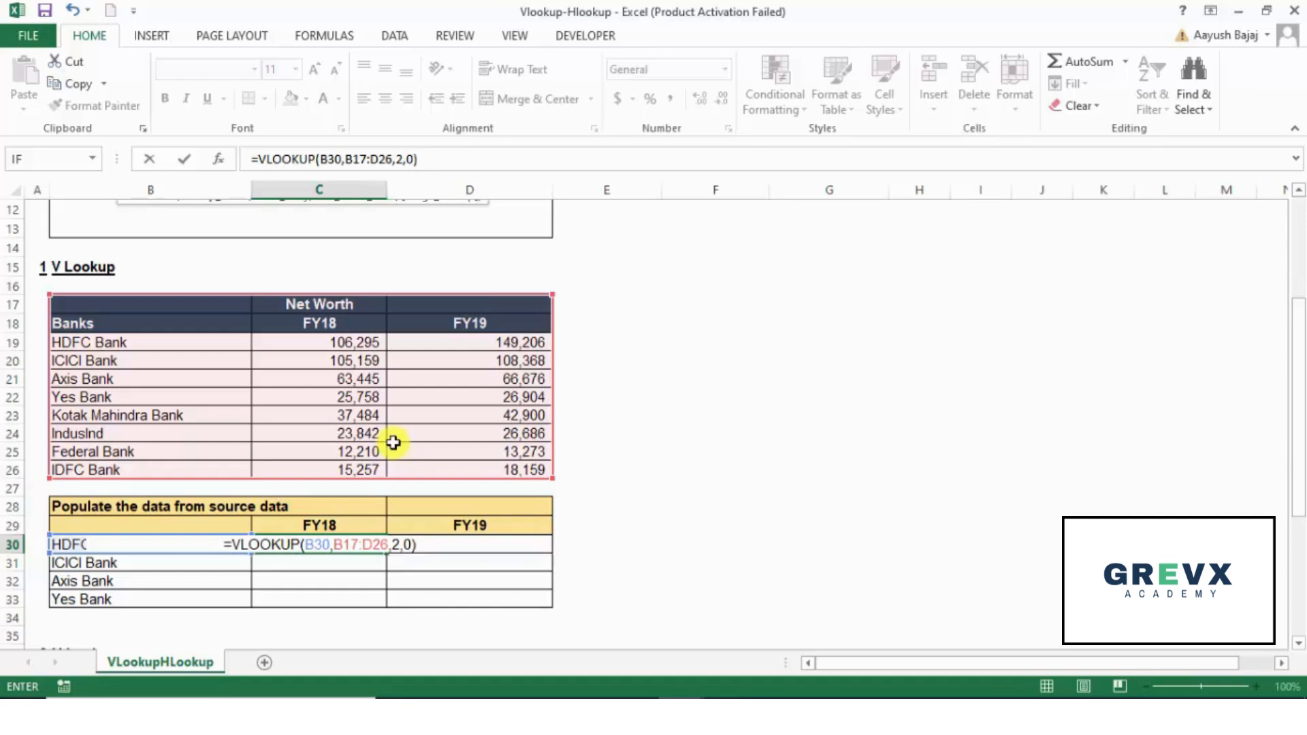
pyautogui.hotkey('ctrl', 'Return')
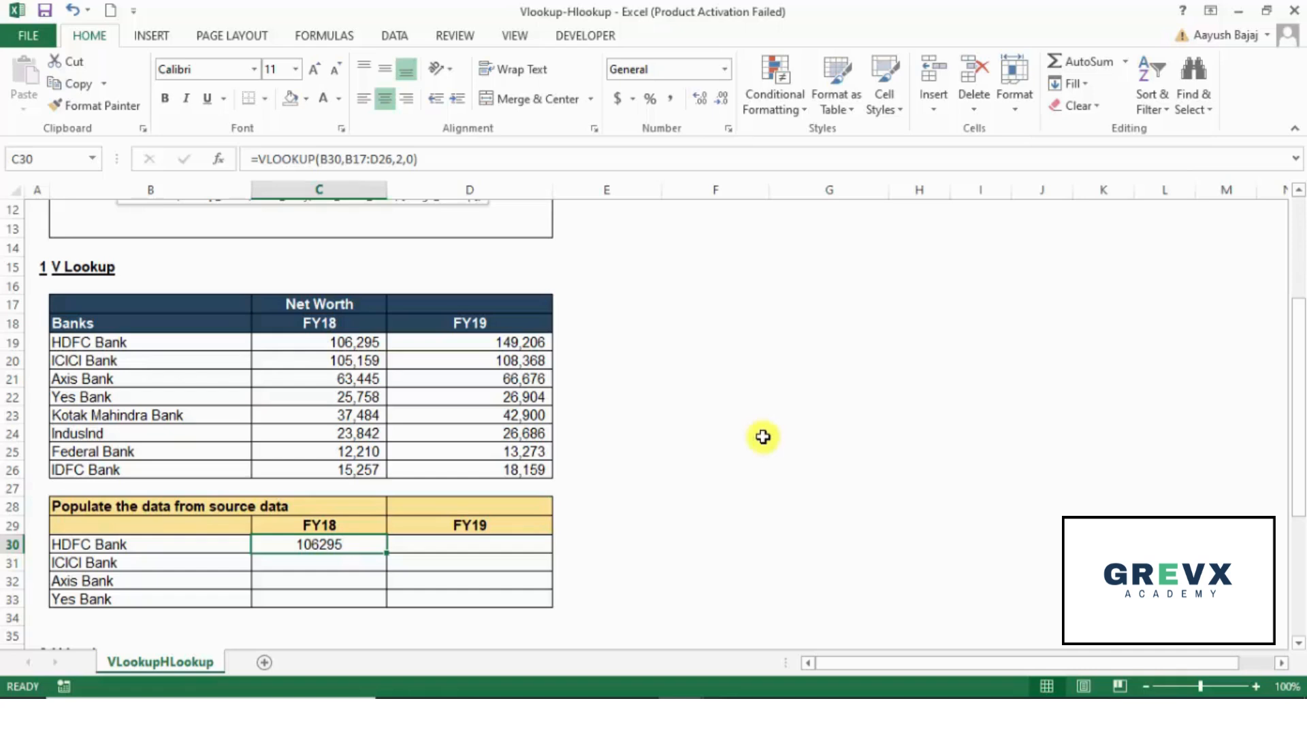
pyautogui.press('Down')
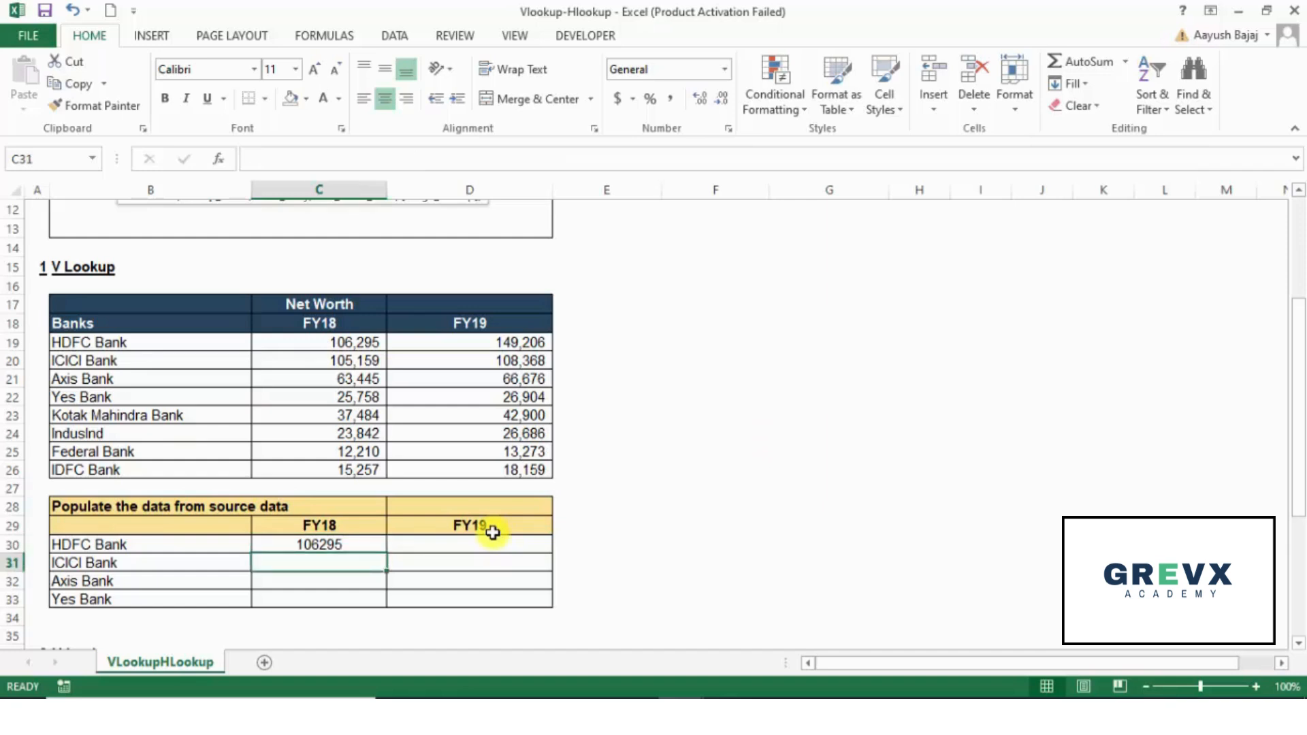
pyautogui.press('Down')
pyautogui.press('Down')
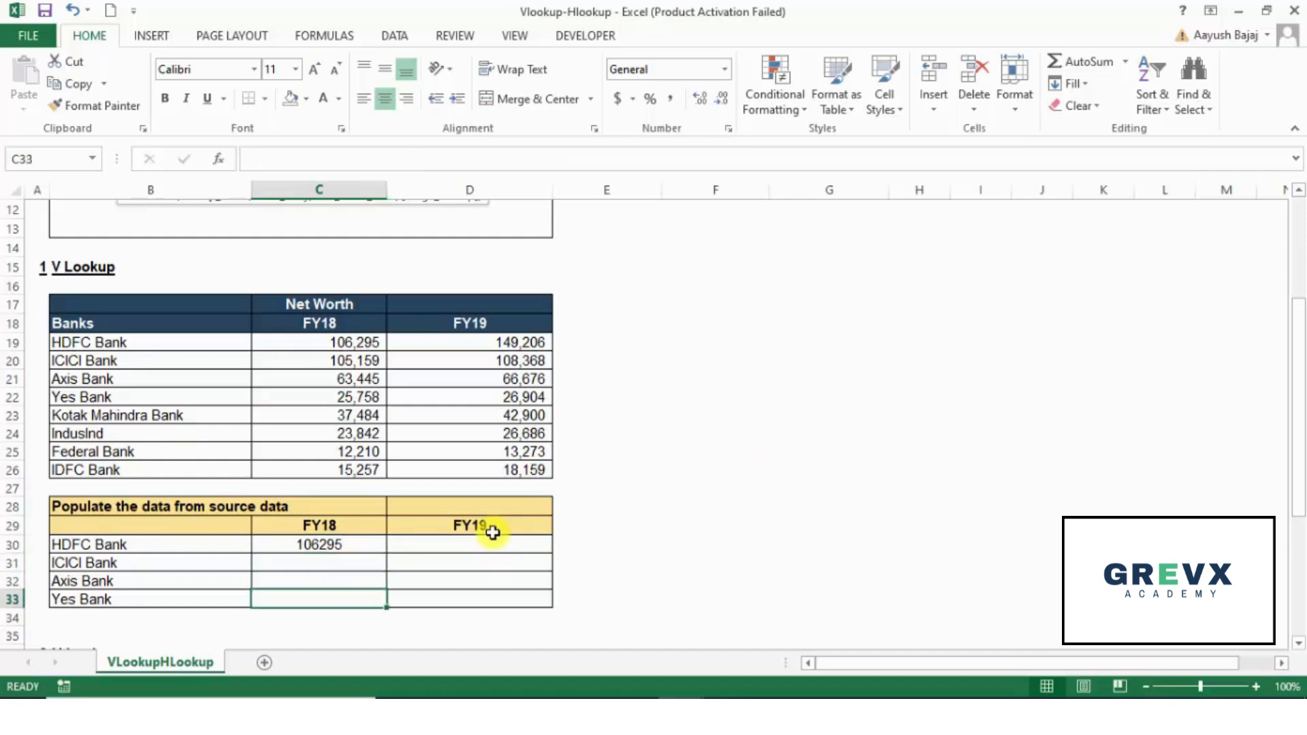
pyautogui.press('Up')
pyautogui.press('Up')
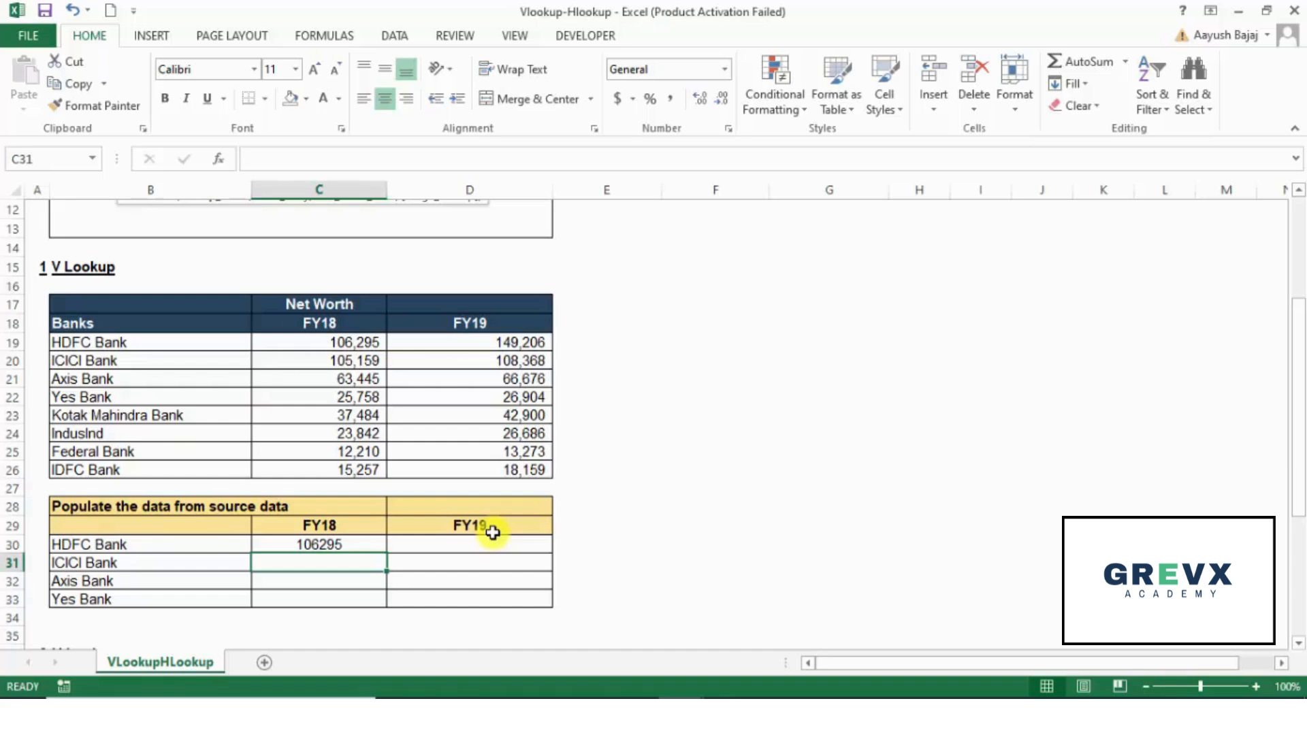
pyautogui.press('Up')
pyautogui.hotkey('shift', 'Down')
pyautogui.hotkey('shift', 'Down')
pyautogui.hotkey('shift', 'Down')
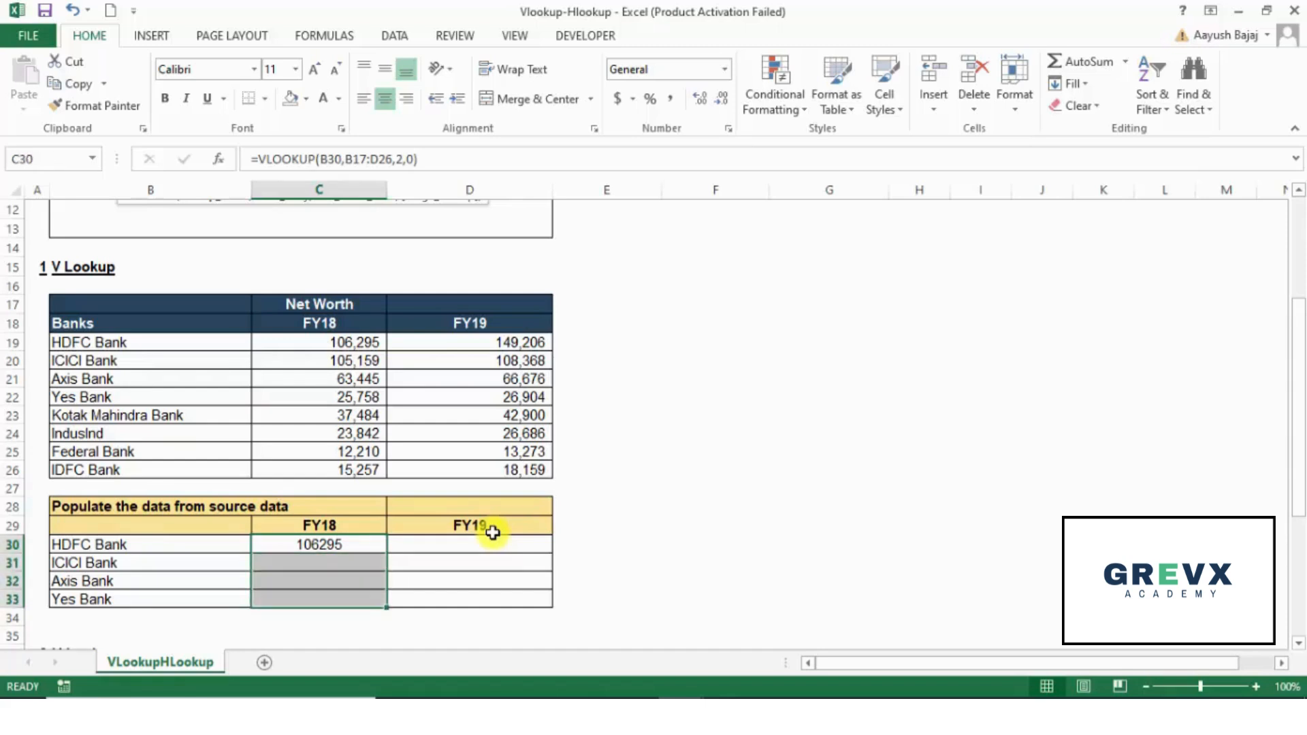
pyautogui.press('Up')
pyautogui.press('Down')
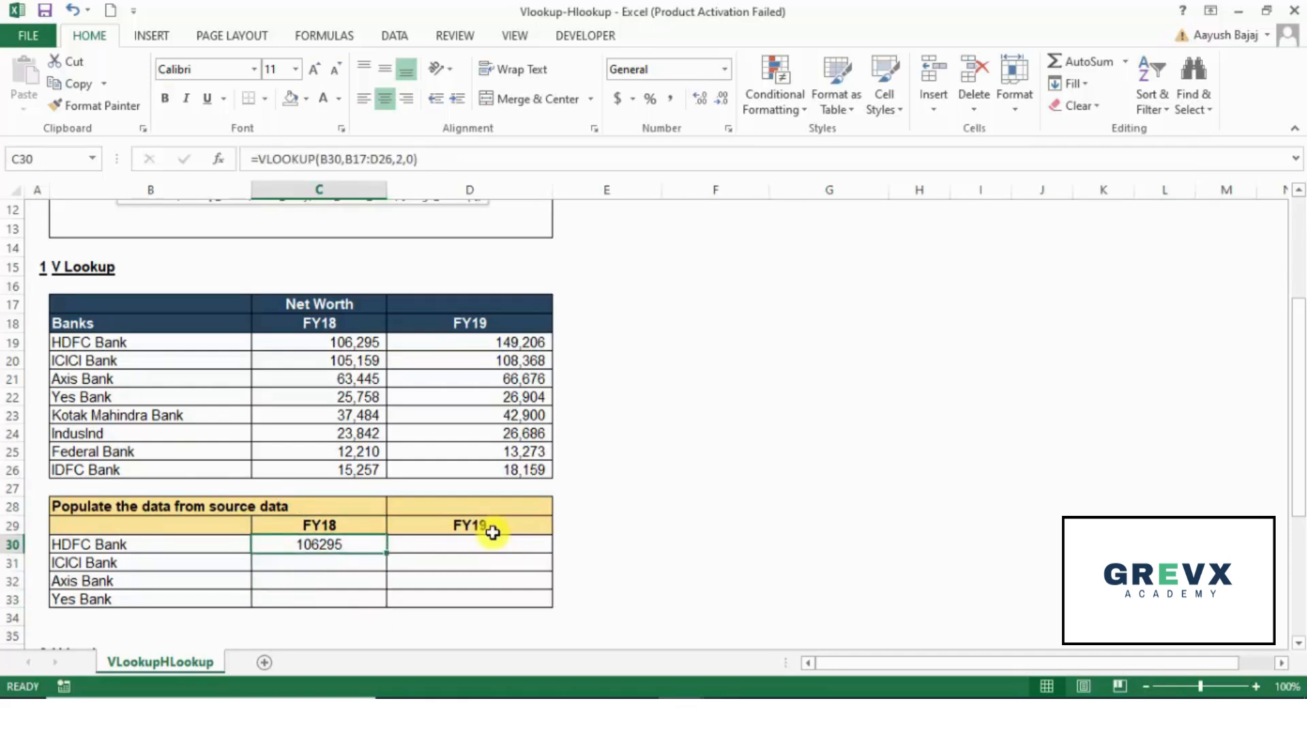
# Step: Fill the VLOOKUP formula from C30 down through C33 for the remaining banks in the FY18 column
pyautogui.hotkey('shift', 'Down')
pyautogui.hotkey('shift', 'Down')
pyautogui.hotkey('shift', 'Down')
pyautogui.hotkey('ctrl', 'd')
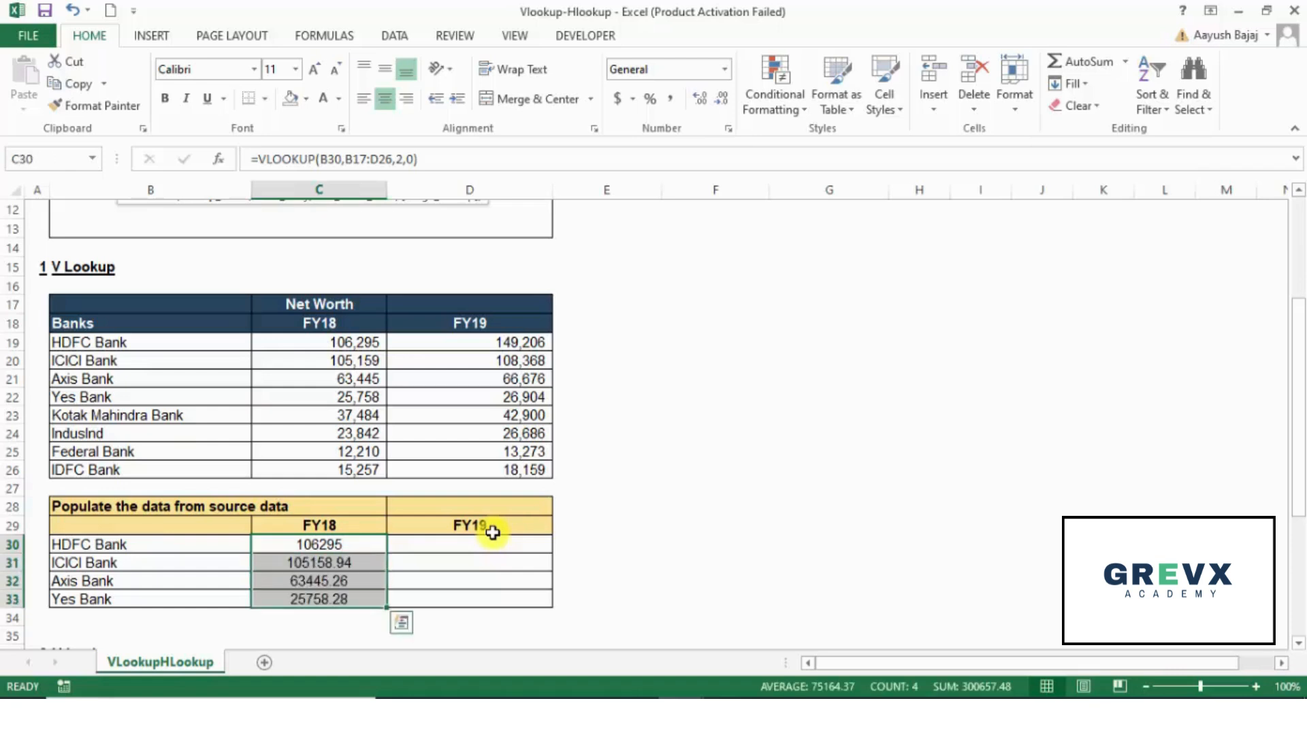
# Step: Inspect the table array references in the copied VLOOKUP formulas in C31, C32 and C33, leaving the formulas as they are
pyautogui.press('Down')
pyautogui.press('F2')
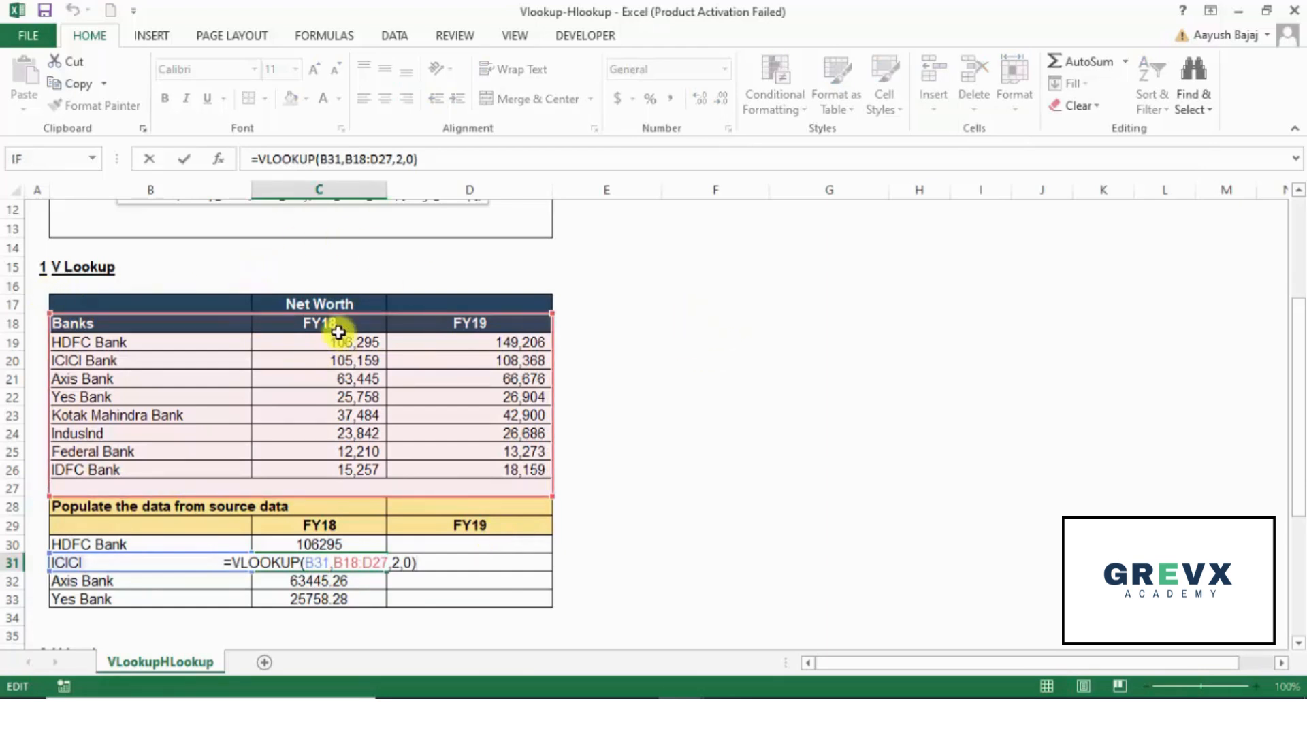
pyautogui.press('Return')
pyautogui.press('F2')
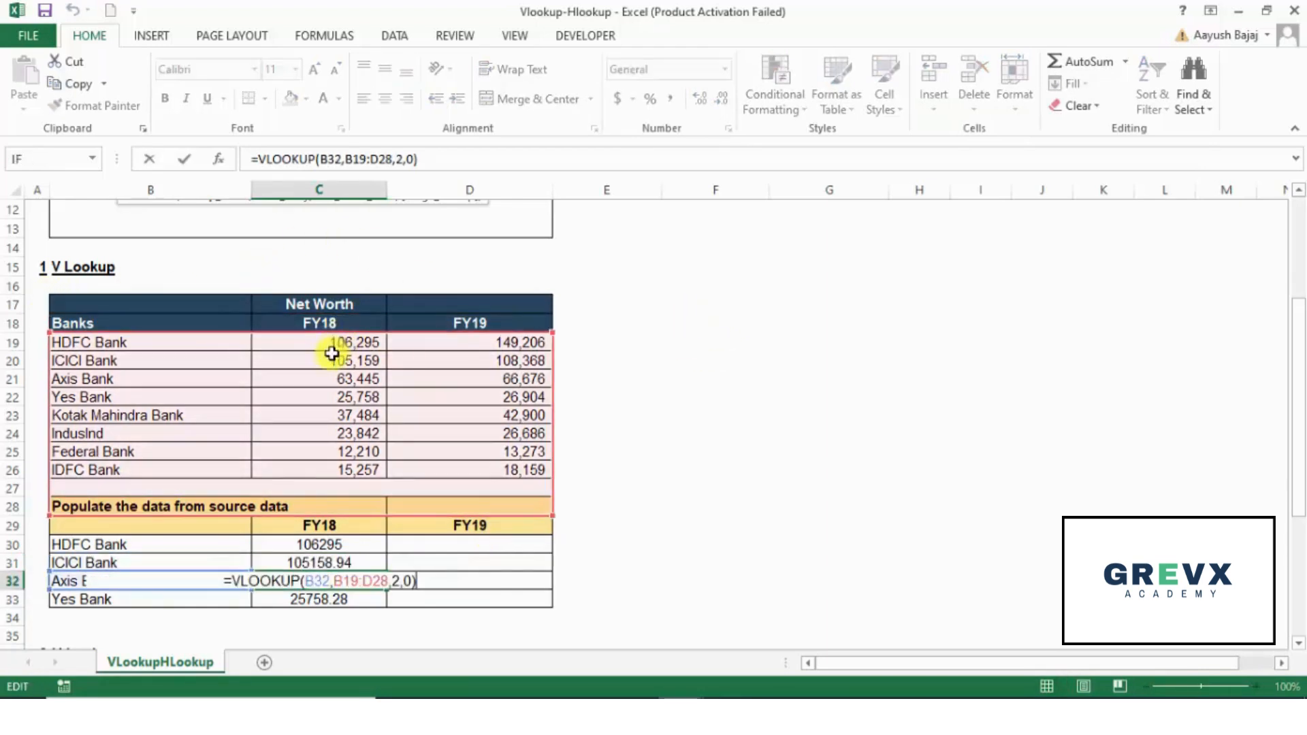
pyautogui.press('Return')
pyautogui.press('F2')
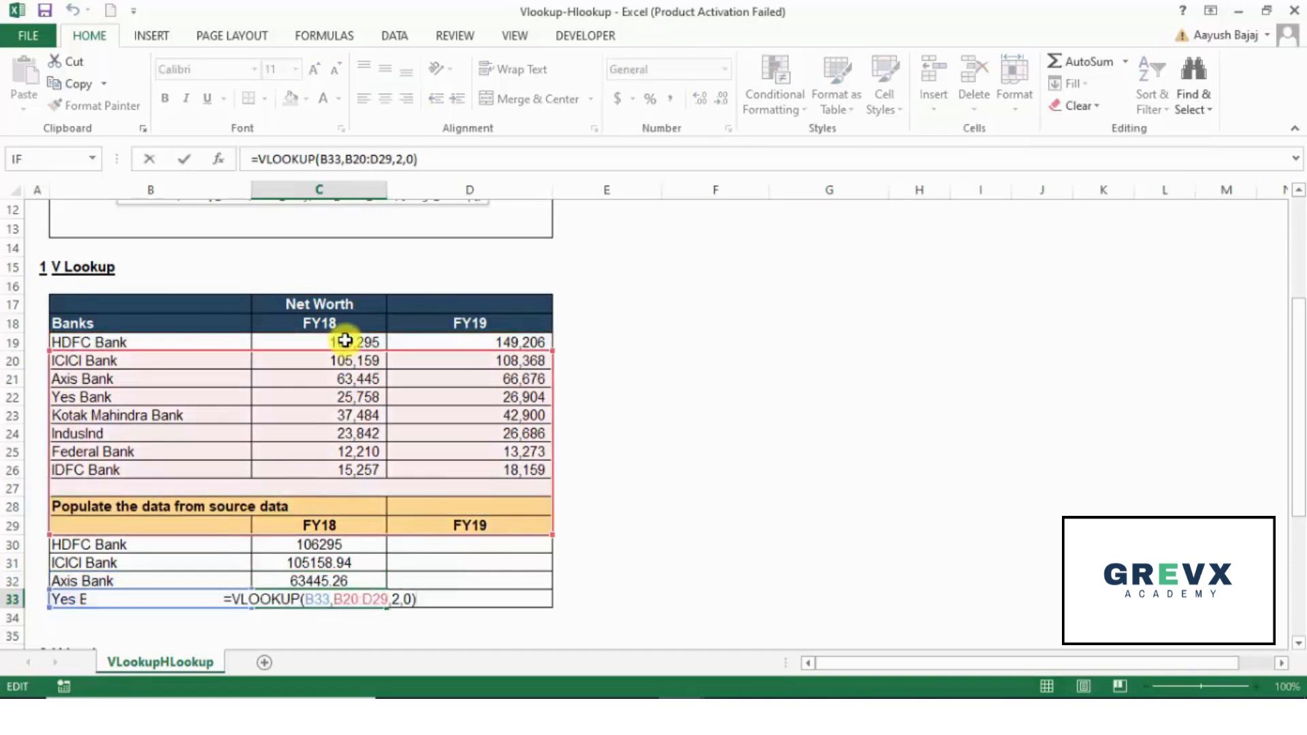
pyautogui.press('Escape')
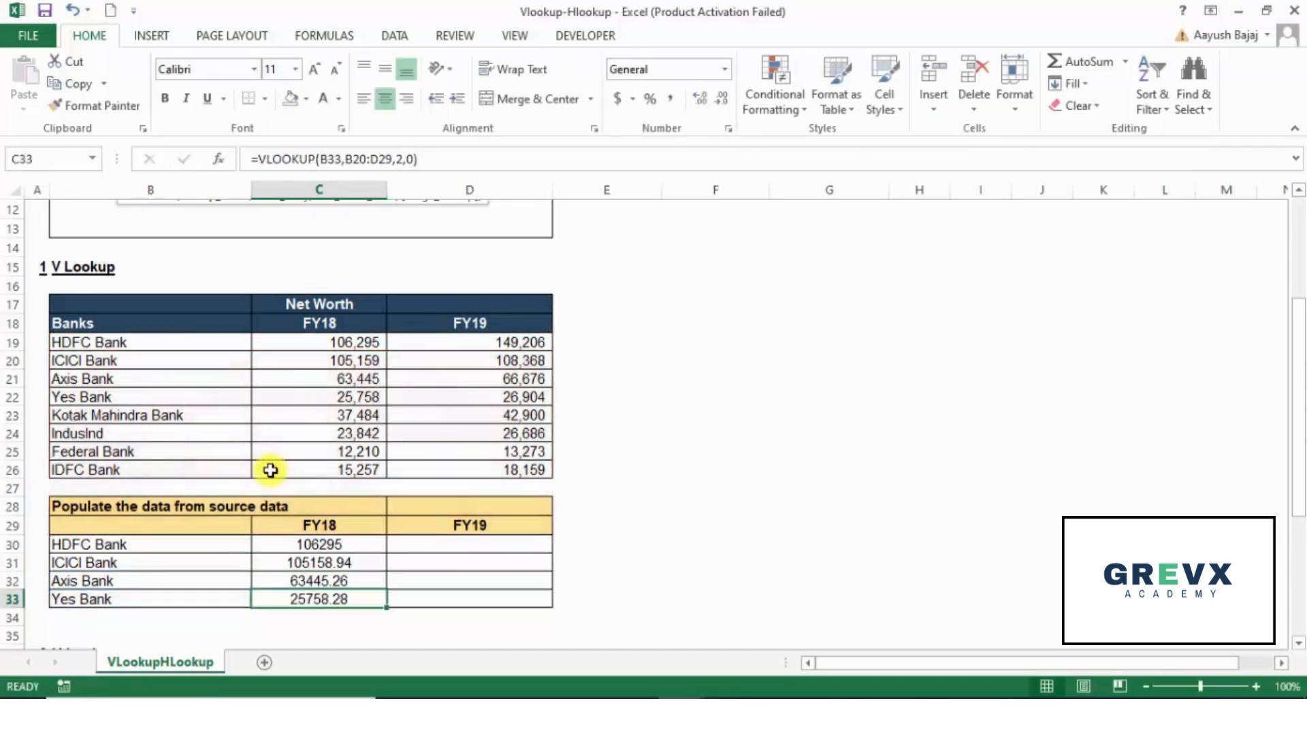
pyautogui.press('Up')
pyautogui.press('Up')
pyautogui.press('Up')
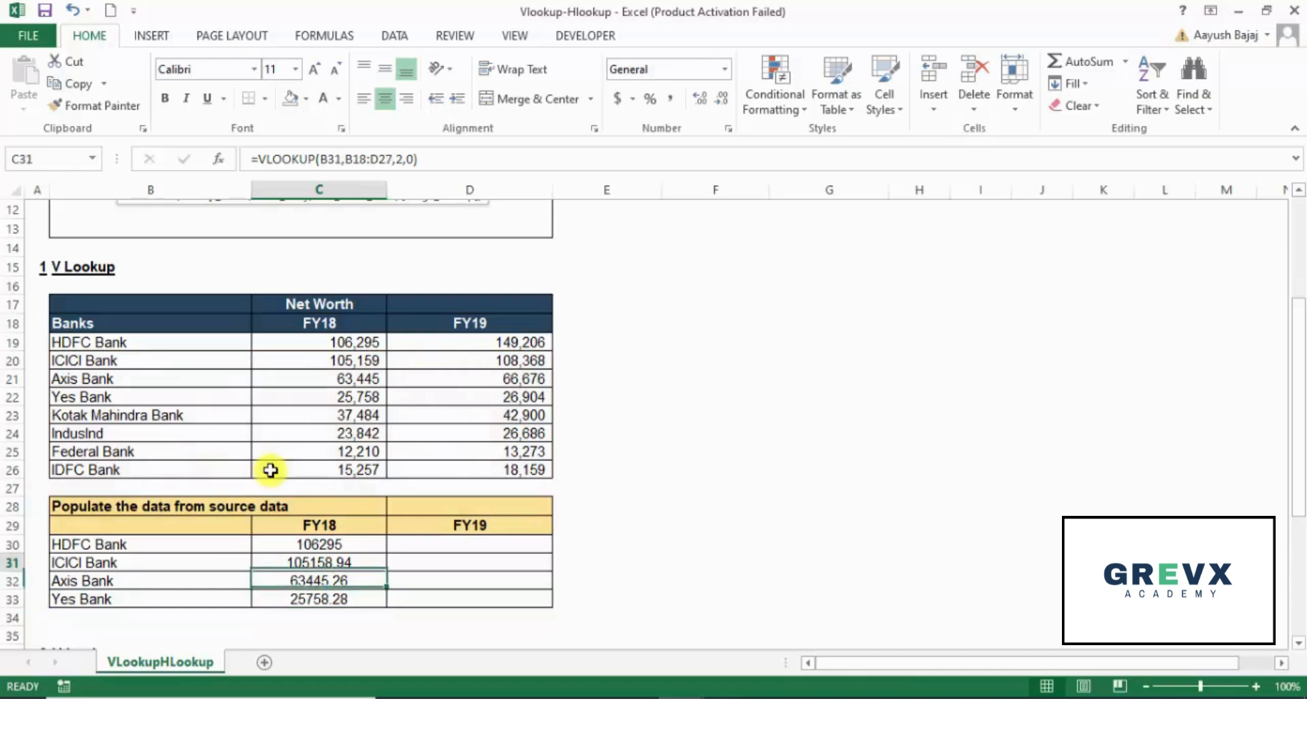
pyautogui.hotkey('shift', 'Down')
pyautogui.hotkey('shift', 'Down')
pyautogui.hotkey('shift', 'Down')
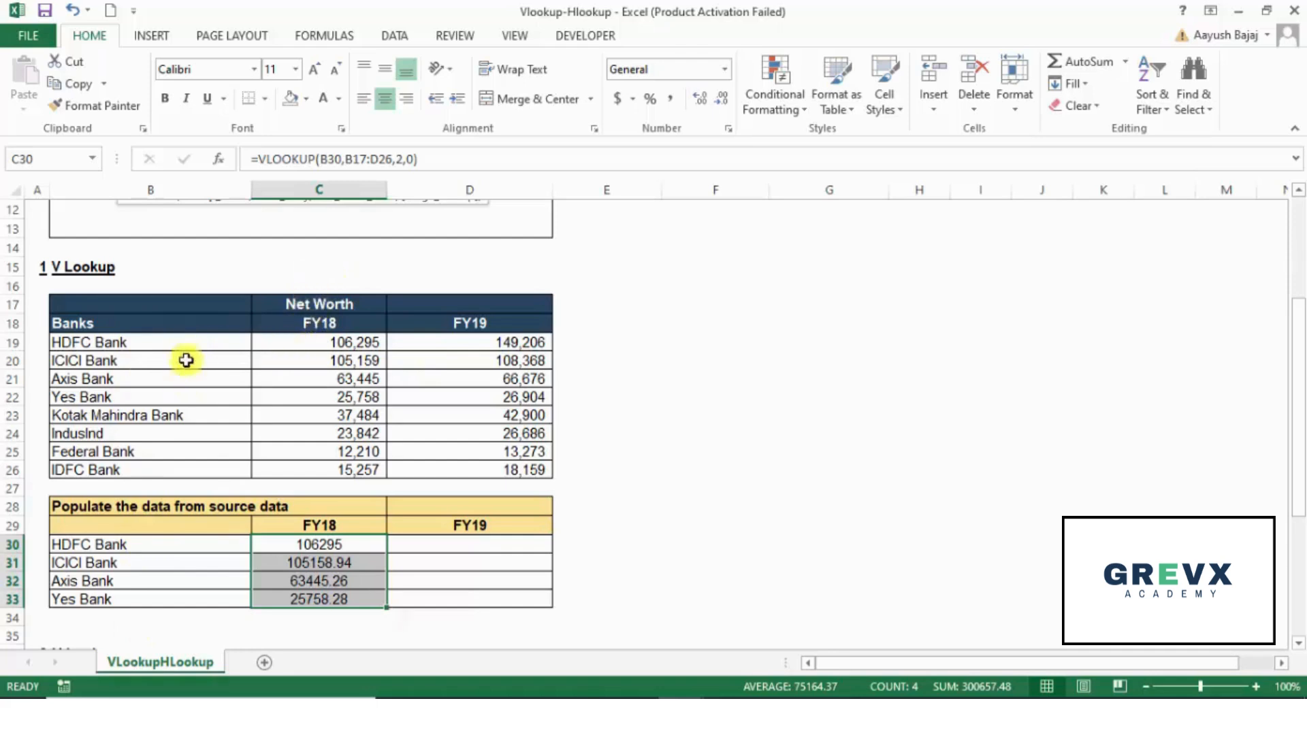
# Step: Change the bank name in B30 to IDFC Bank and the one in B33 to HDFC Bank
pyautogui.click(152, 550)
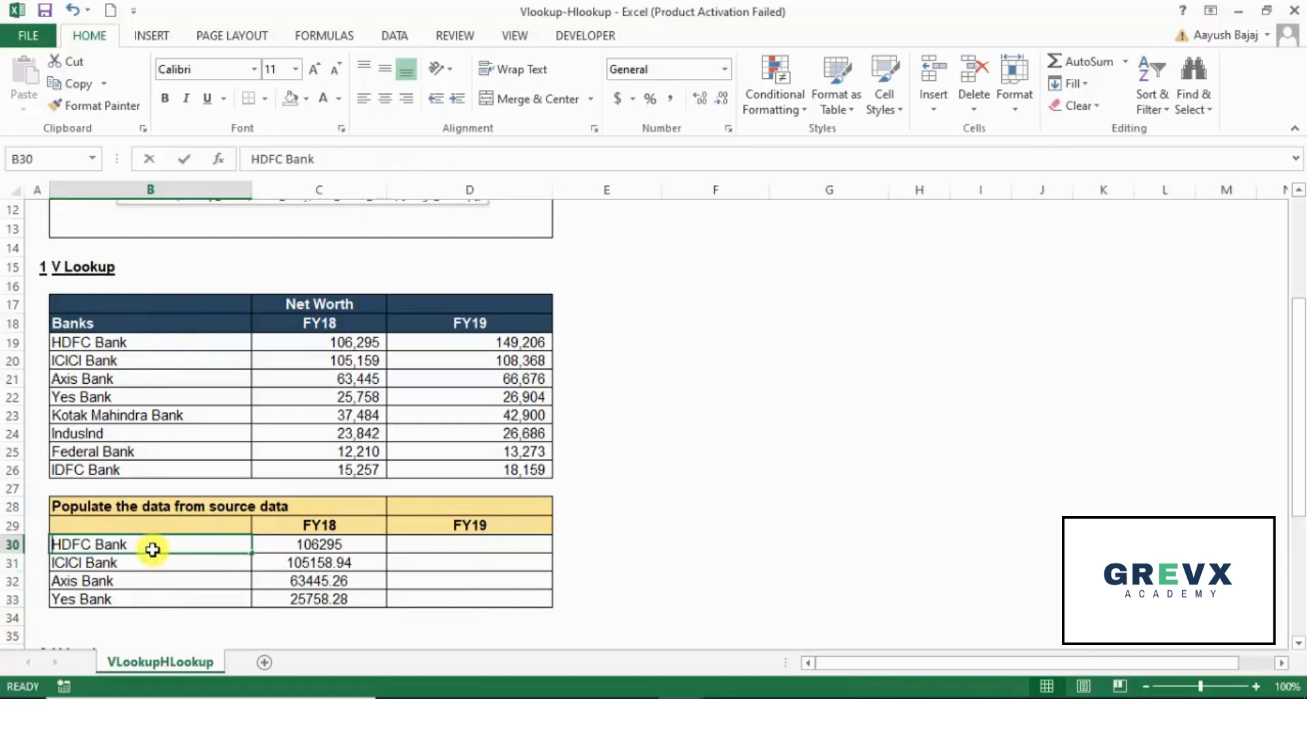
pyautogui.write('IDFC Bank')
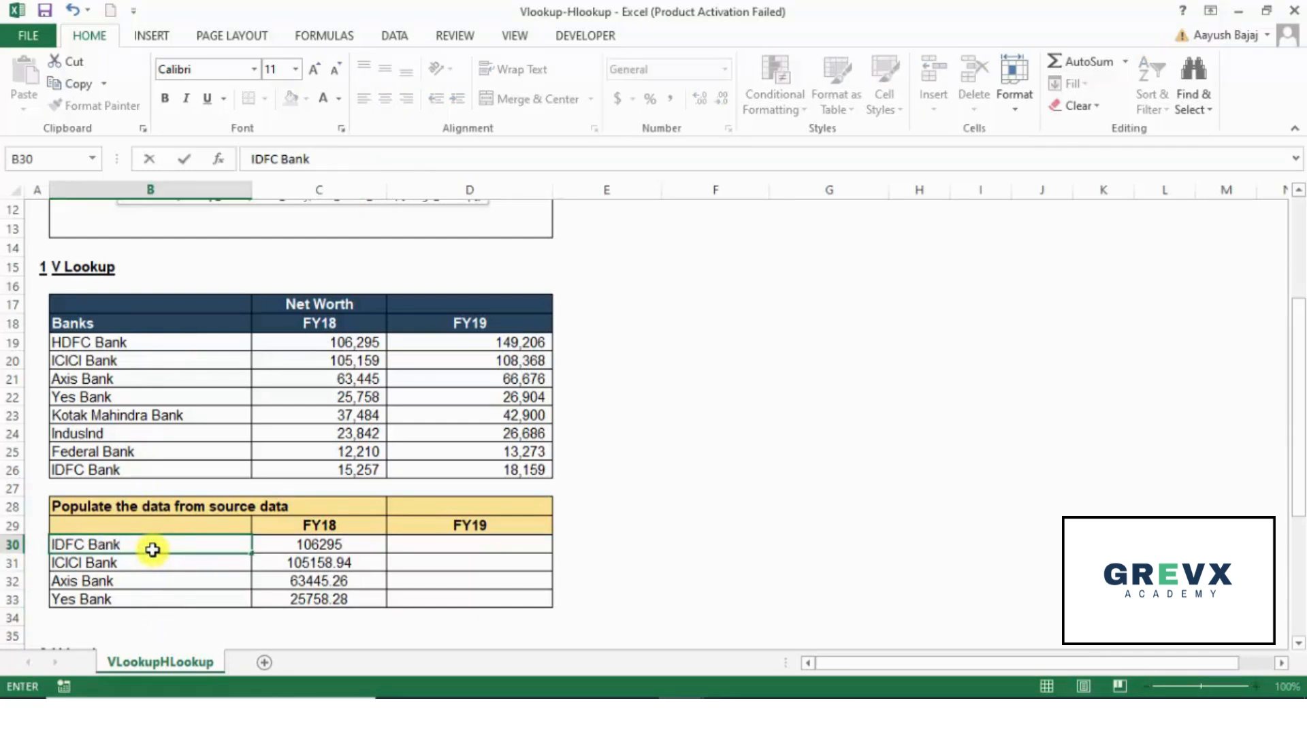
pyautogui.press('Return')
pyautogui.press('Return')
pyautogui.press('Return')
pyautogui.write('HDFC Bank')
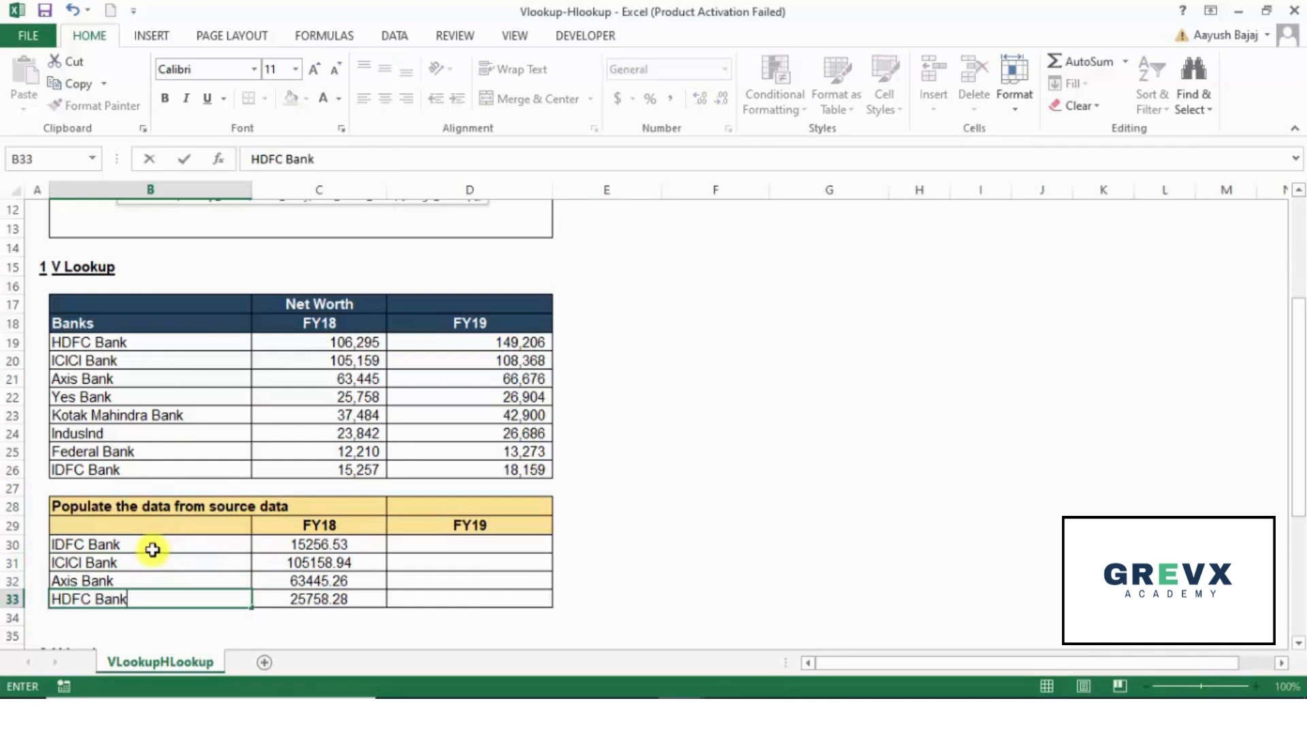
pyautogui.hotkey('ctrl', 'Return')
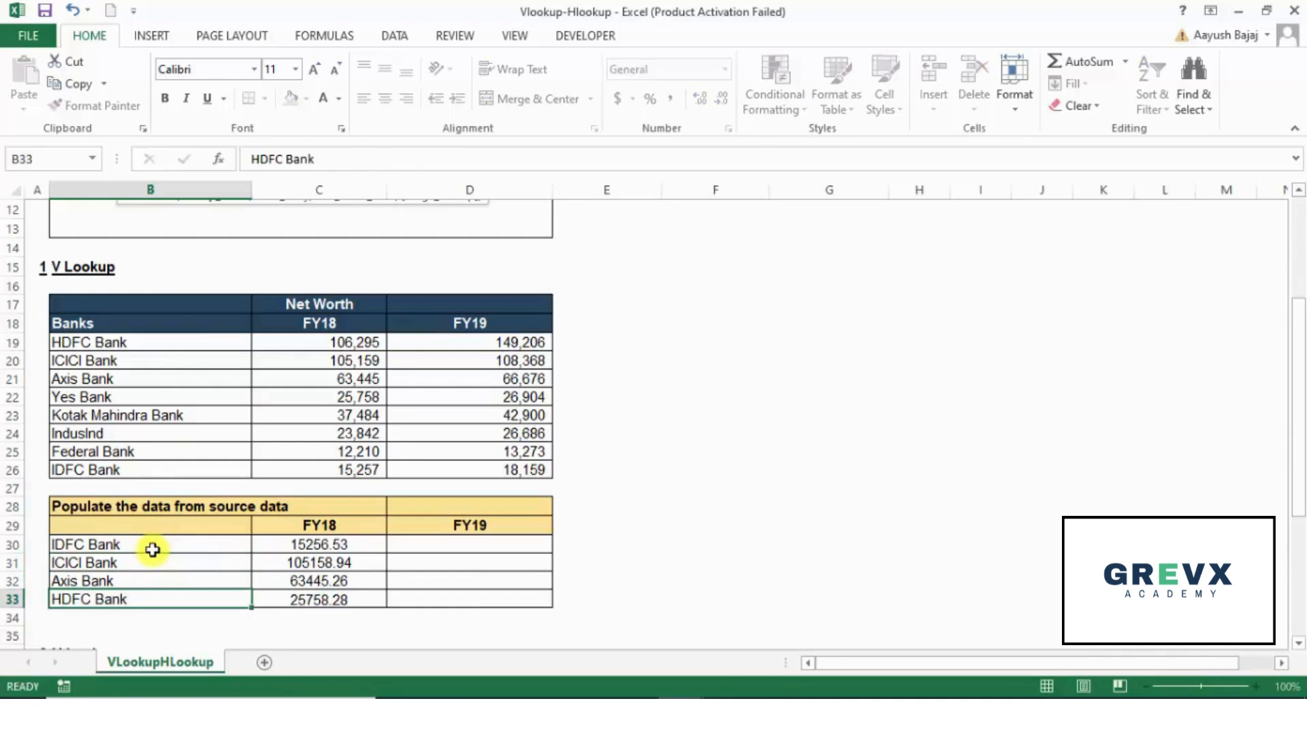
# Step: Check the table array reference of the VLOOKUP formula in C33, and clear the FY18 formulas from C30 through C33
pyautogui.press('Right')
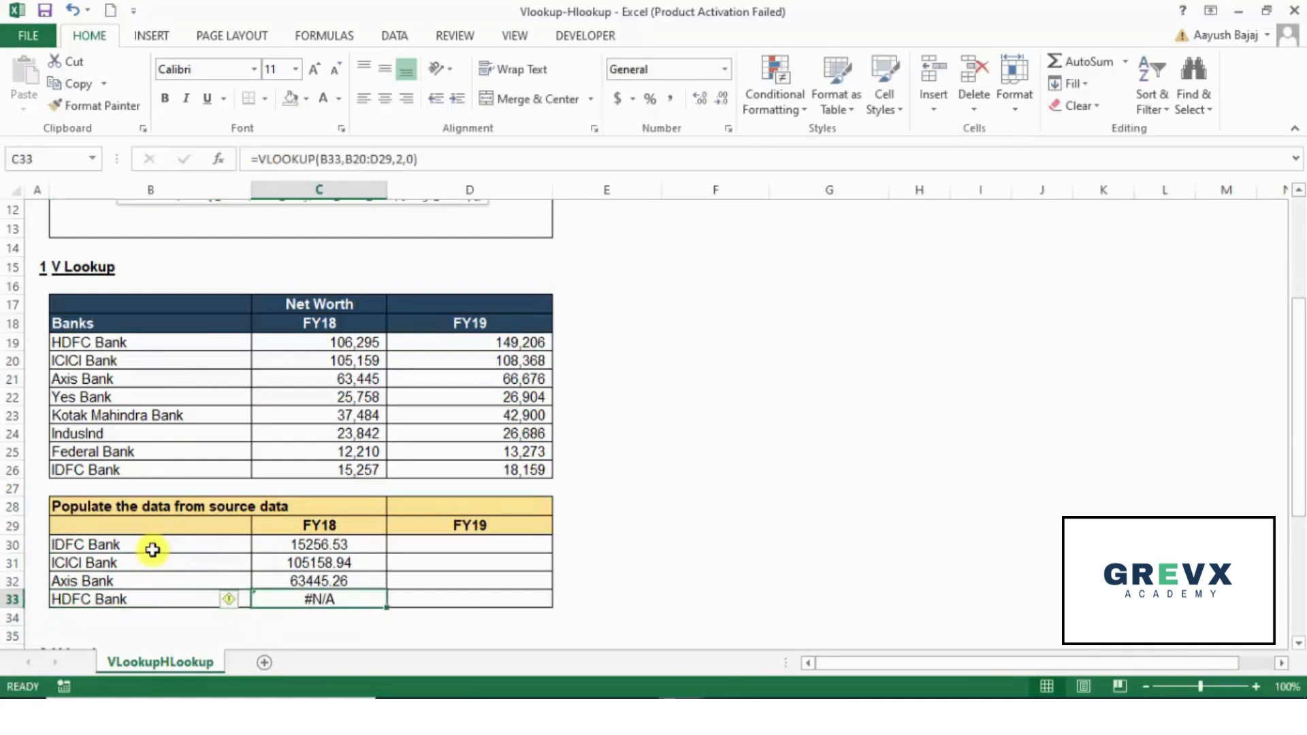
pyautogui.press('F2')
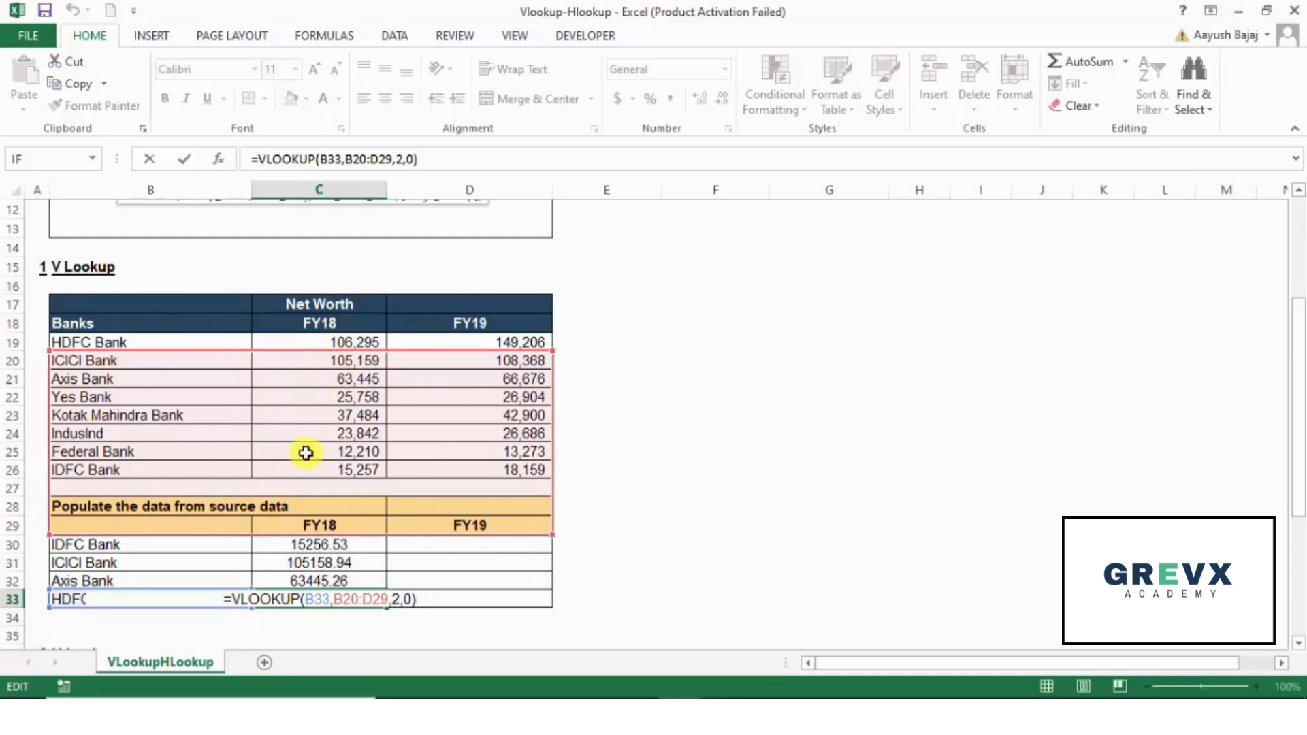
pyautogui.hotkey('ctrl', 'Return')
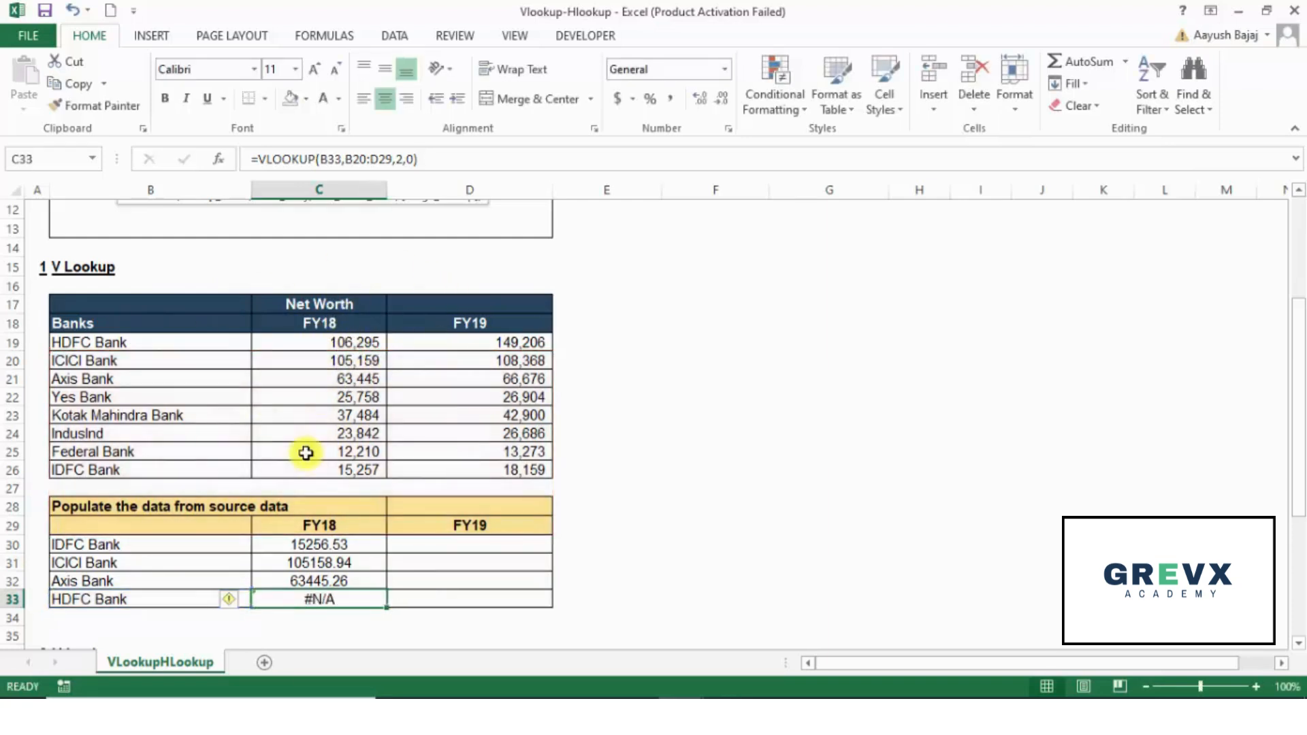
pyautogui.hotkey('shift', 'Up')
pyautogui.hotkey('shift', 'Up')
pyautogui.hotkey('shift', 'Up')
pyautogui.press('Delete')
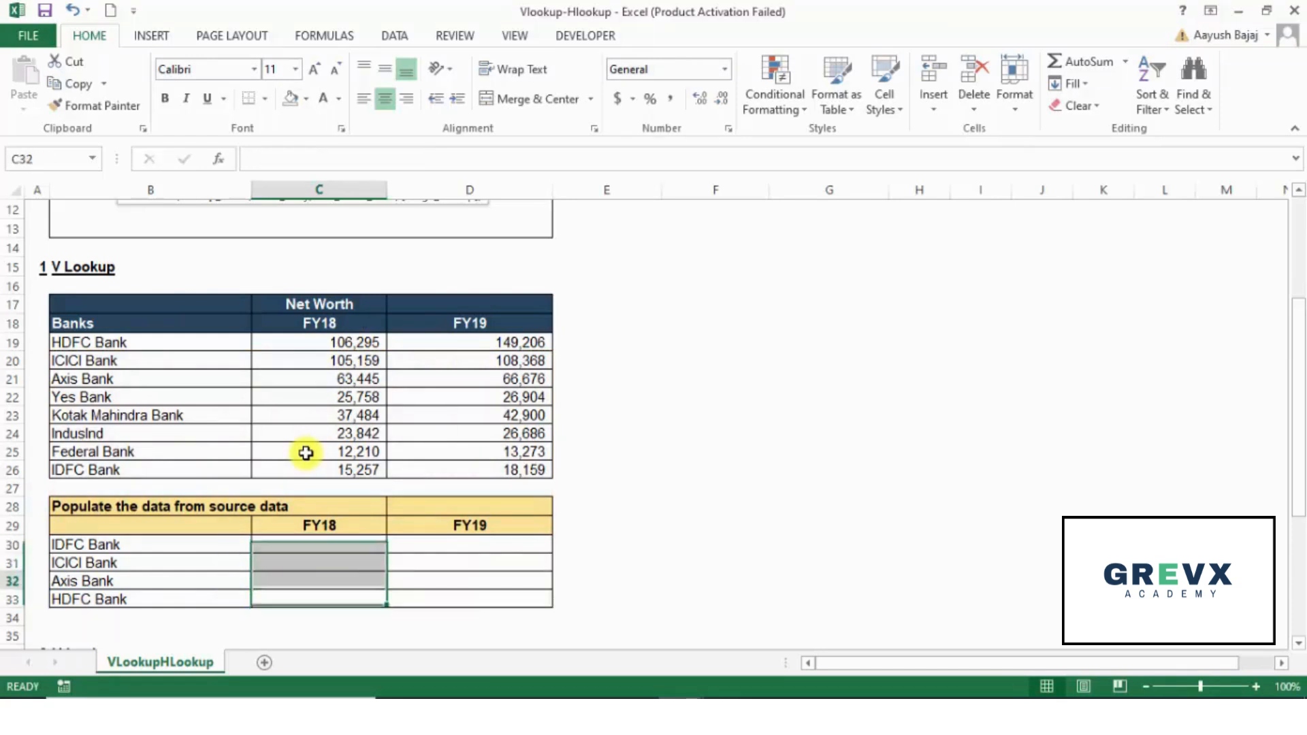
# Step: Start a new VLOOKUP formula in C30 with B30 as the lookup value
pyautogui.press('Up')
pyautogui.press('Up')
pyautogui.press('Up')
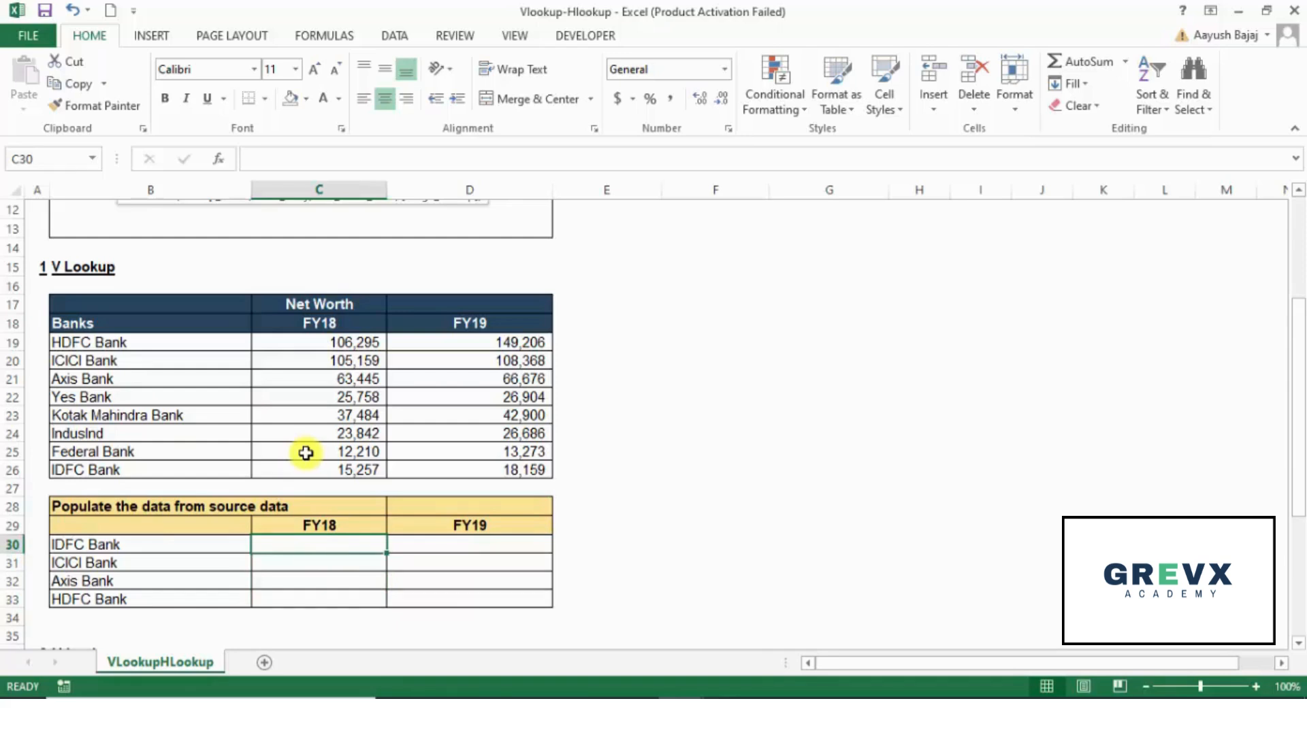
pyautogui.write('=vl')
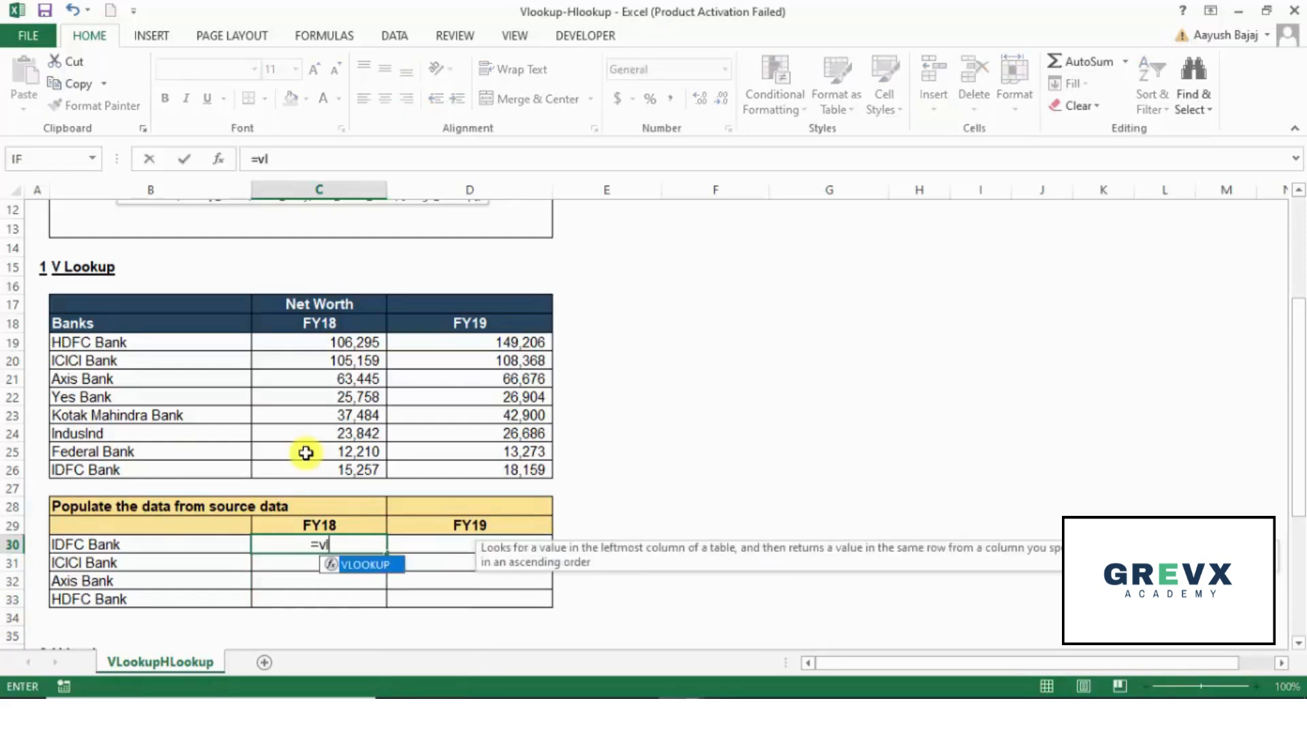
pyautogui.press('Tab')
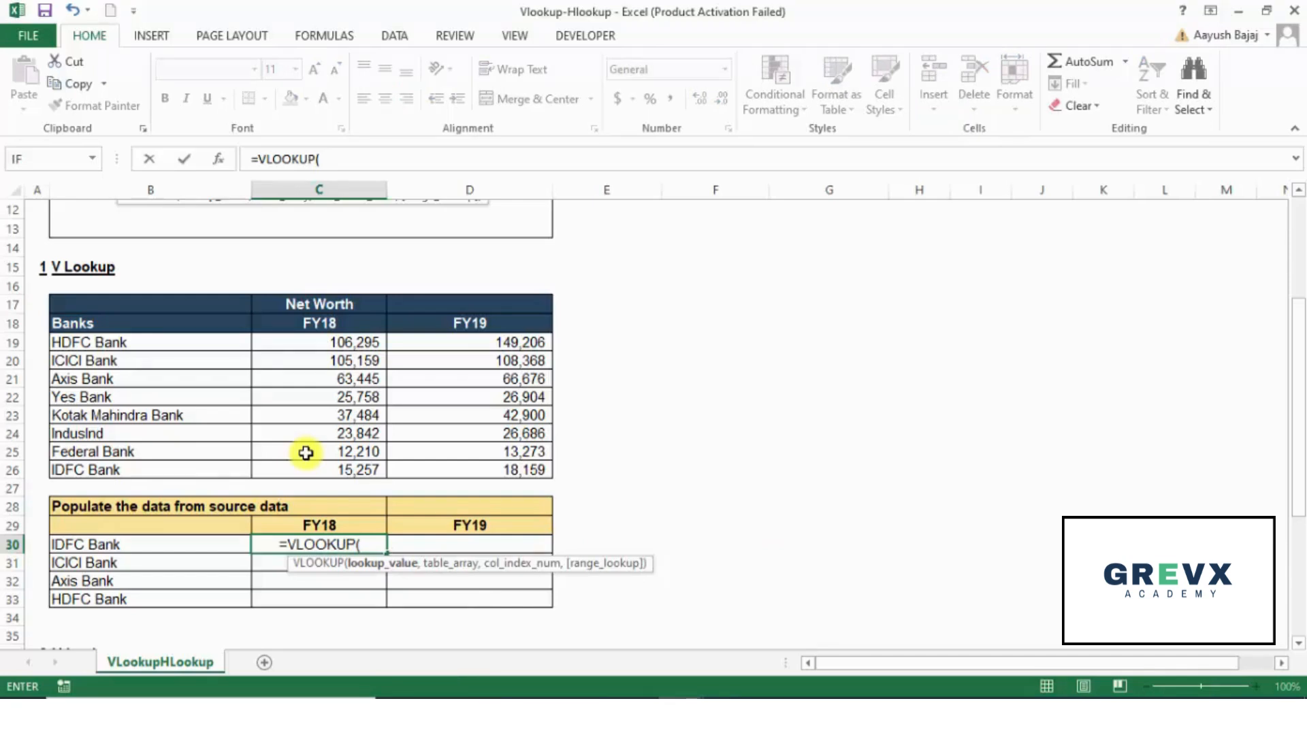
pyautogui.press('Left')
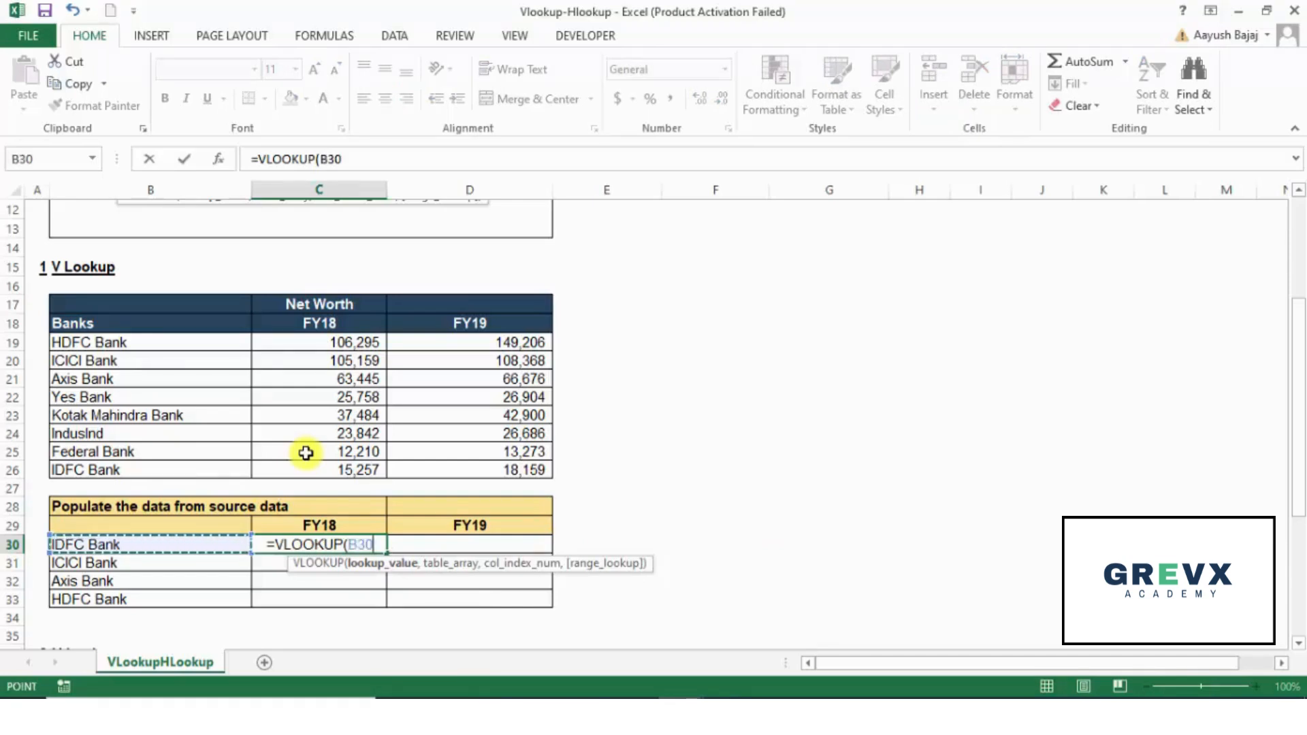
pyautogui.write(',')
# Step: Set the table array of the C30 formula to the source table B17:D26, locked as the absolute reference $B$17:$D$26
pyautogui.press('Up')
pyautogui.press('Up')
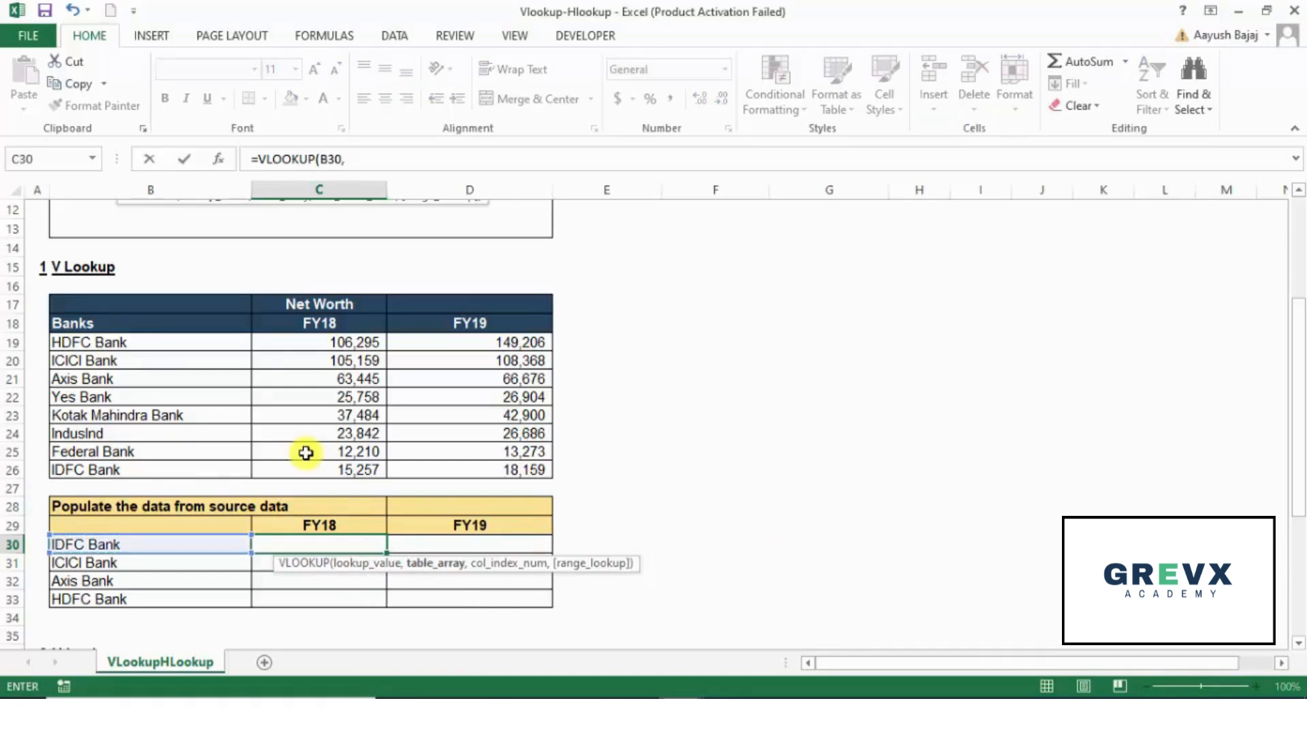
pyautogui.press('Up')
pyautogui.press('Up')
pyautogui.press('Up')
pyautogui.press('Up')
pyautogui.press('Up')
pyautogui.press('Up')
pyautogui.press('Up')
pyautogui.press('Up')
pyautogui.press('Up')
pyautogui.press('Up')
pyautogui.press('Up')
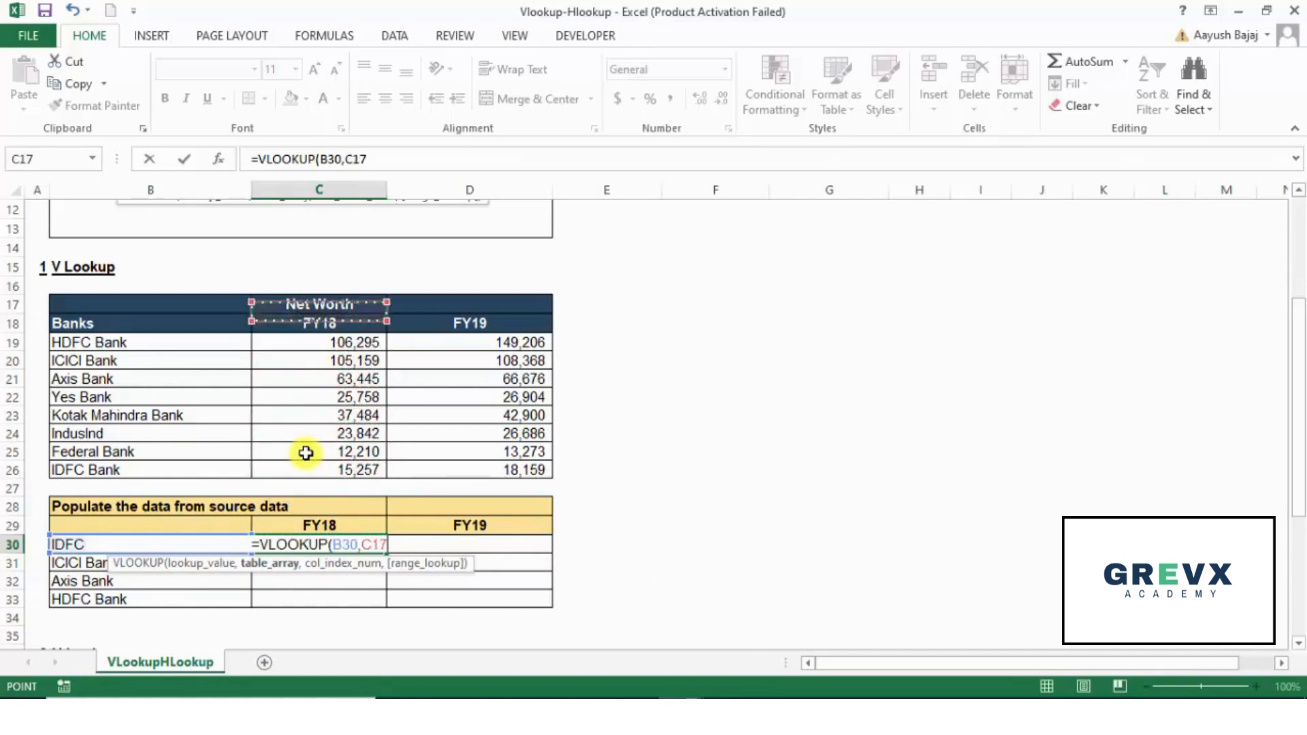
pyautogui.press('Left')
pyautogui.hotkey('shift', 'Right')
pyautogui.hotkey('shift', 'Right')
pyautogui.hotkey('shift', 'Down')
pyautogui.hotkey('shift', 'Down')
pyautogui.hotkey('shift', 'Down')
pyautogui.hotkey('shift', 'Down')
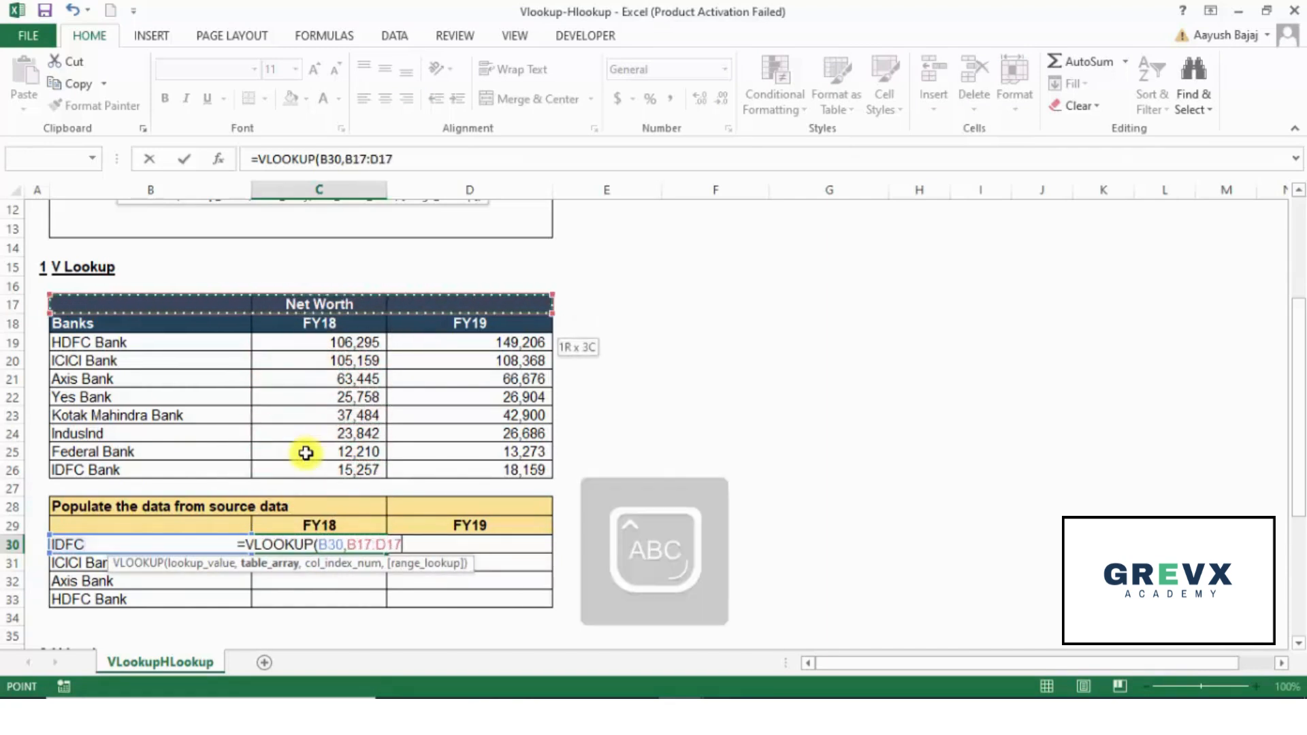
pyautogui.hotkey('shift', 'Down')
pyautogui.hotkey('shift', 'Down')
pyautogui.hotkey('shift', 'Down')
pyautogui.hotkey('shift', 'Down')
pyautogui.hotkey('shift', 'Down')
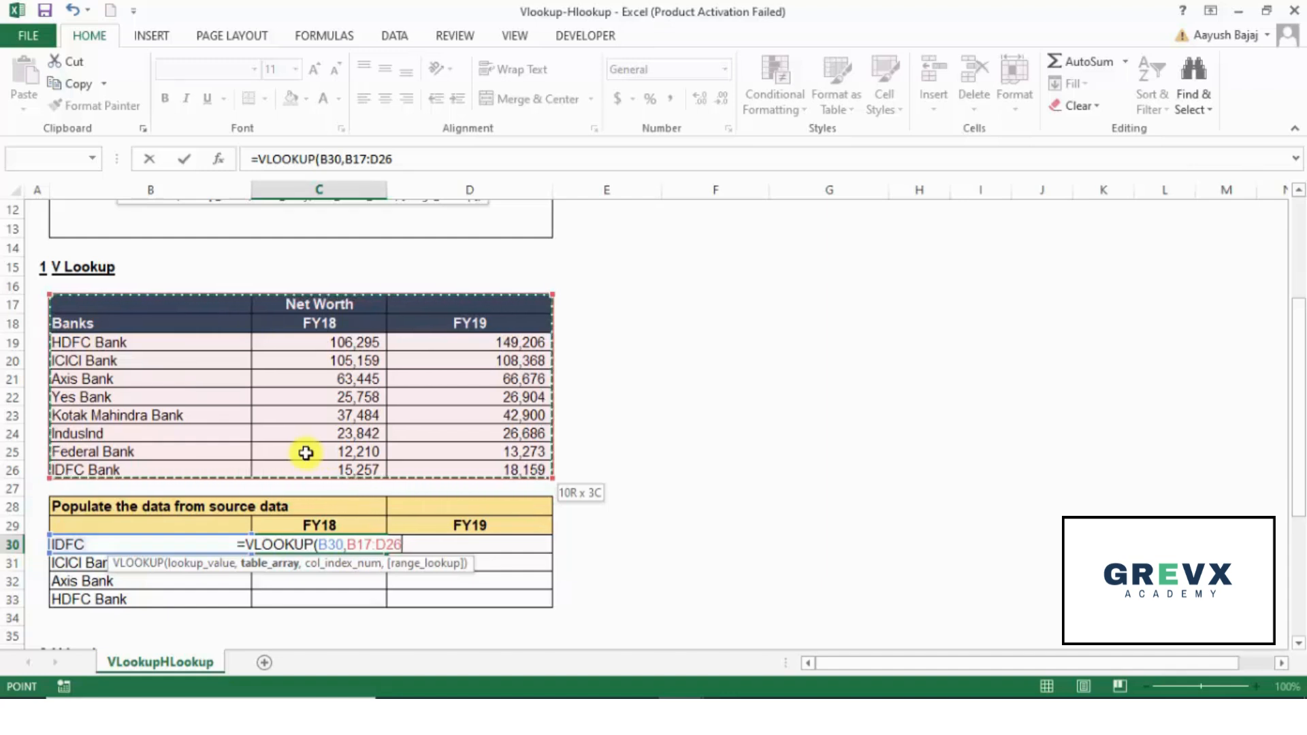
pyautogui.press('F4')
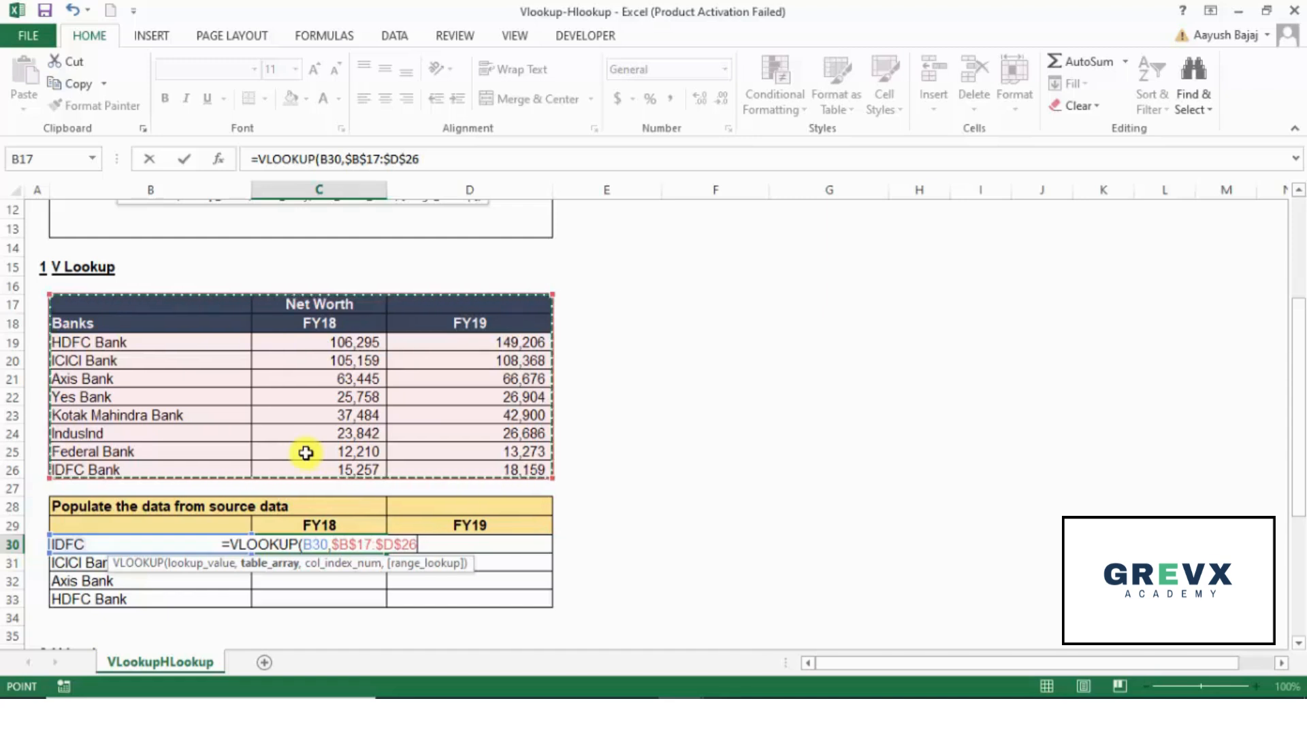
pyautogui.write(',')
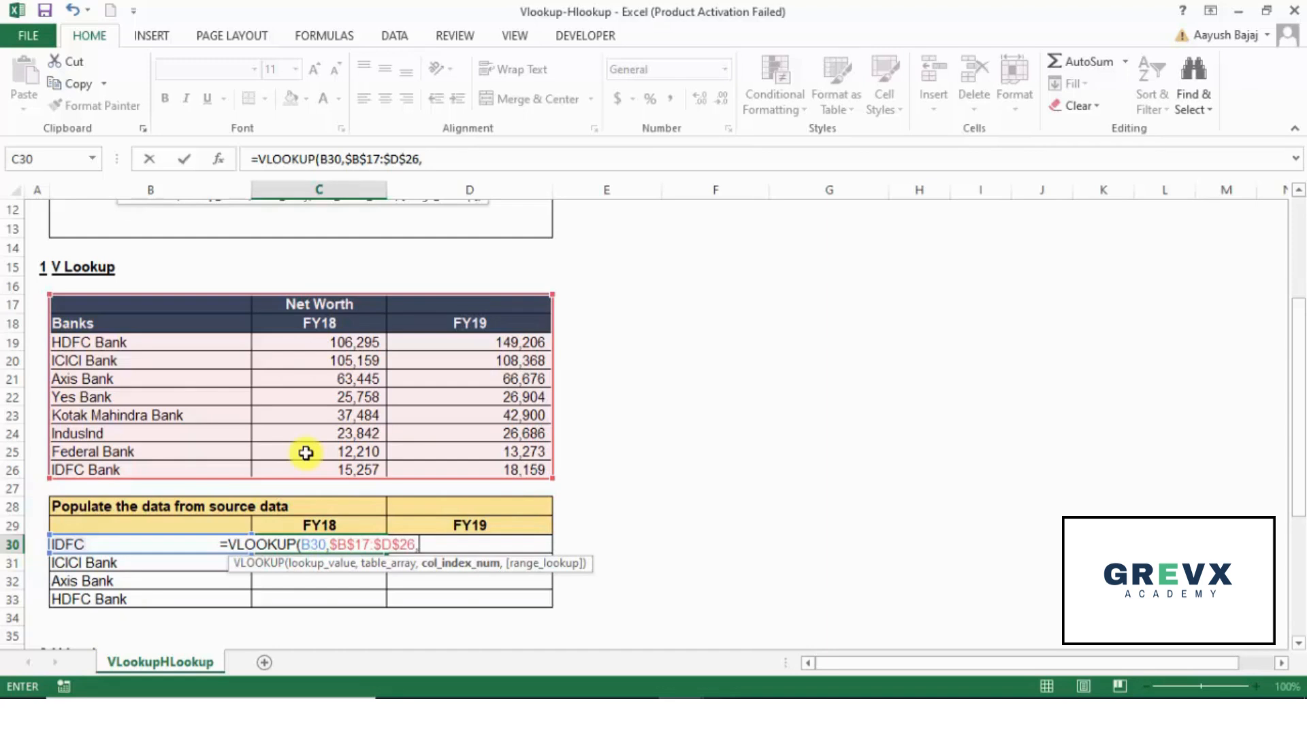
pyautogui.write('2')
pyautogui.write(',0')
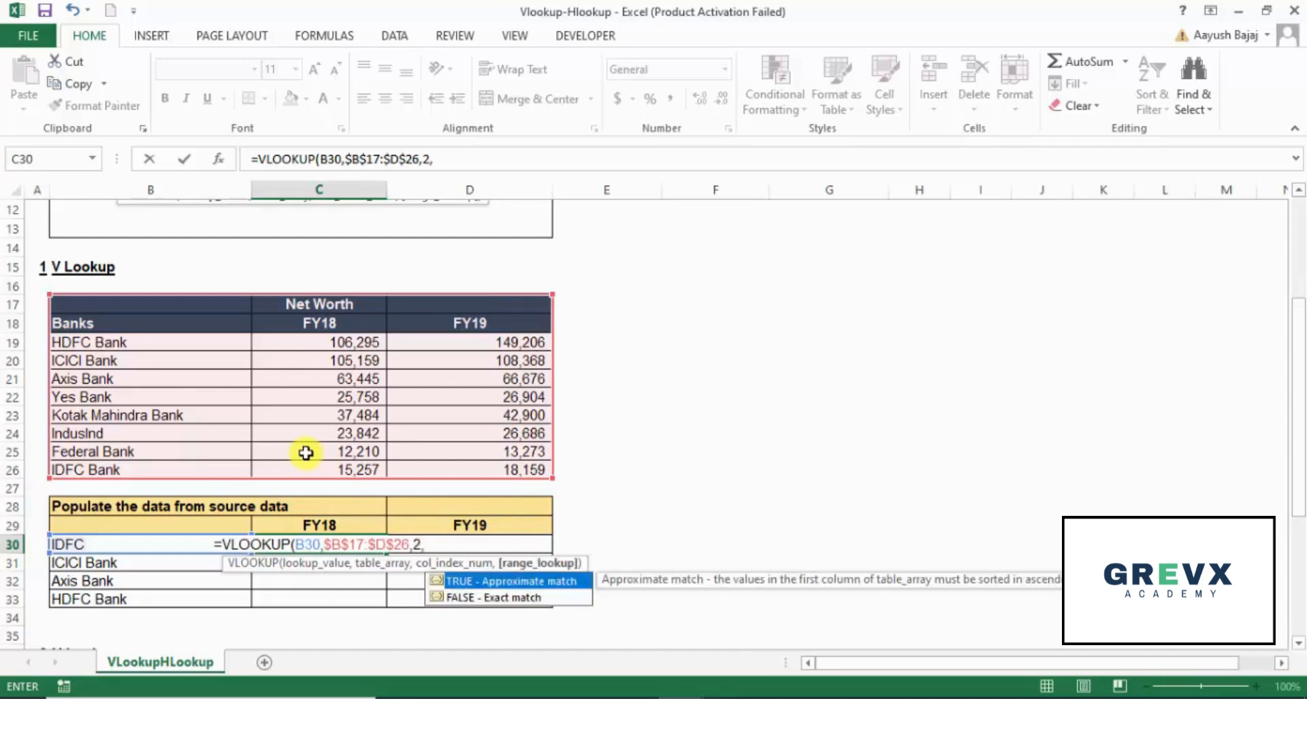
pyautogui.write(')')
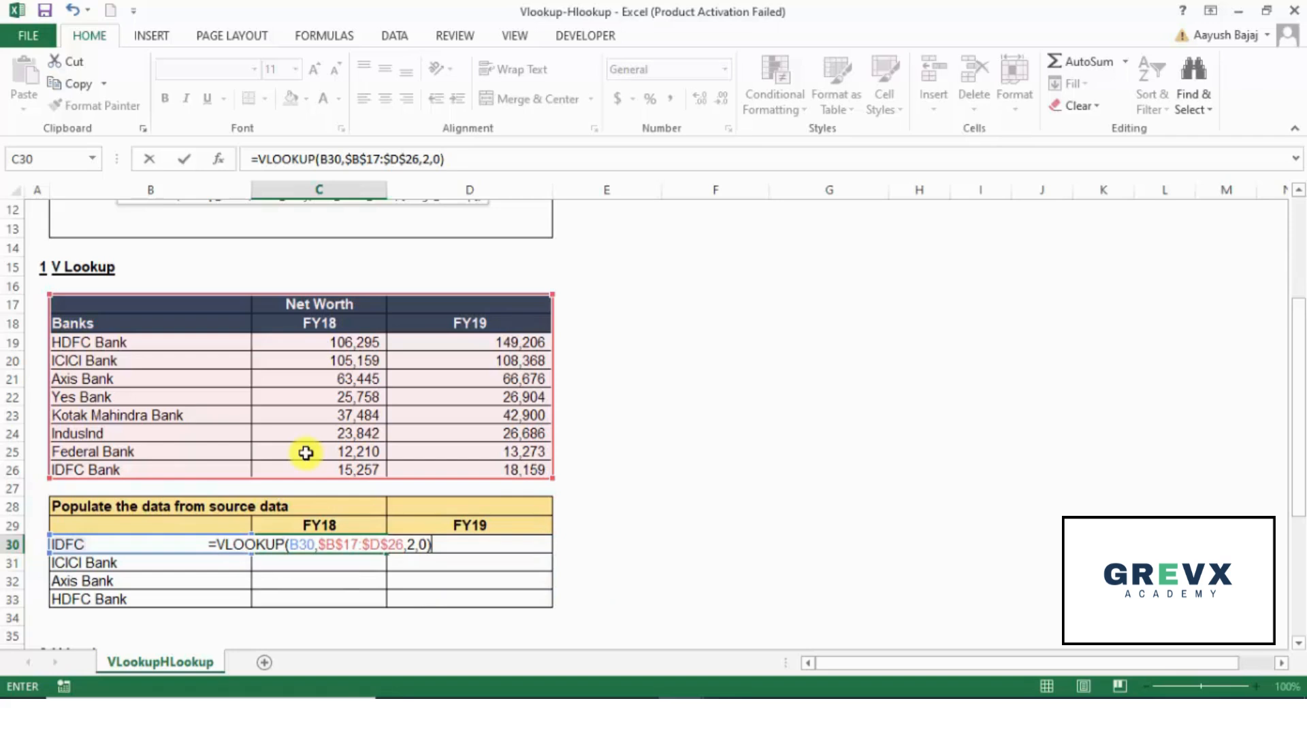
# Step: Complete the VLOOKUP formula in C30 with column index number 2 and range lookup 0 for an exact match
pyautogui.hotkey('ctrl', 'Return')
# Step: Fill the VLOOKUP formula from C30 down through C33 in the FY18 column
pyautogui.hotkey('shift', 'Down')
pyautogui.hotkey('shift', 'Down')
pyautogui.hotkey('shift', 'Down')
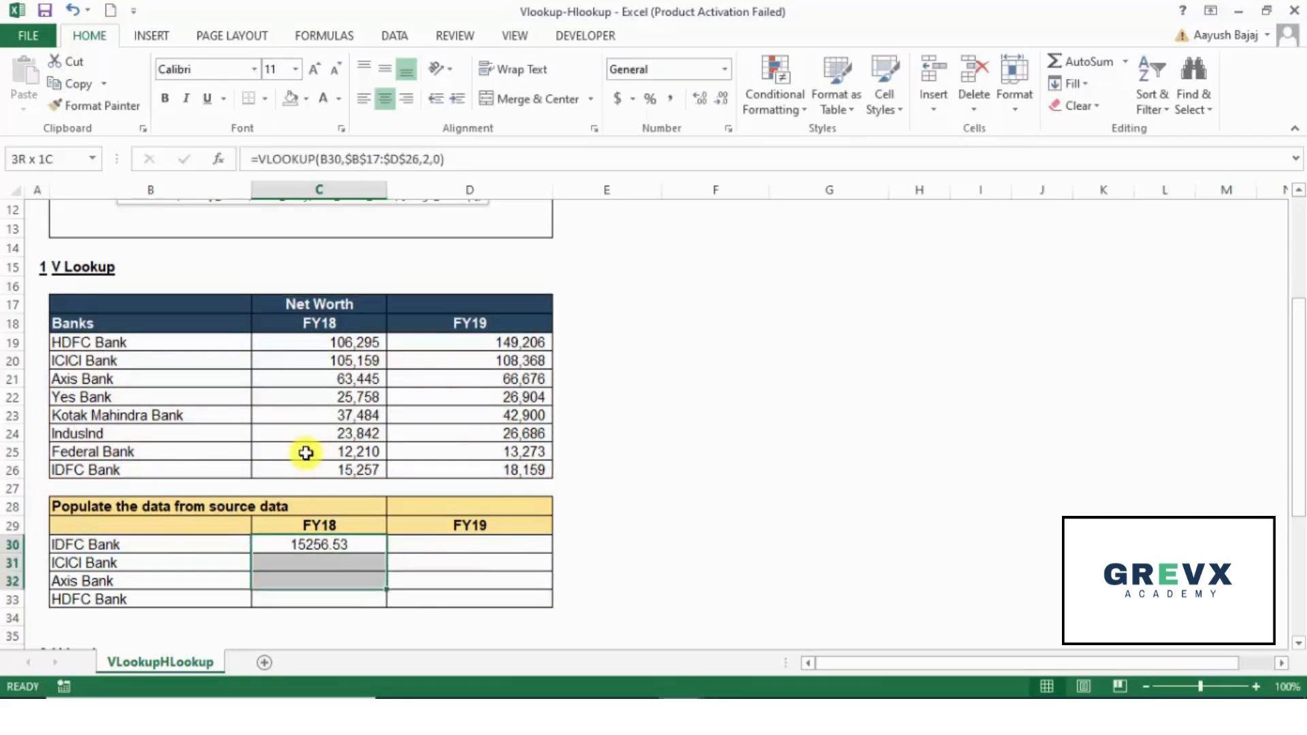
pyautogui.hotkey('ctrl', 'd')
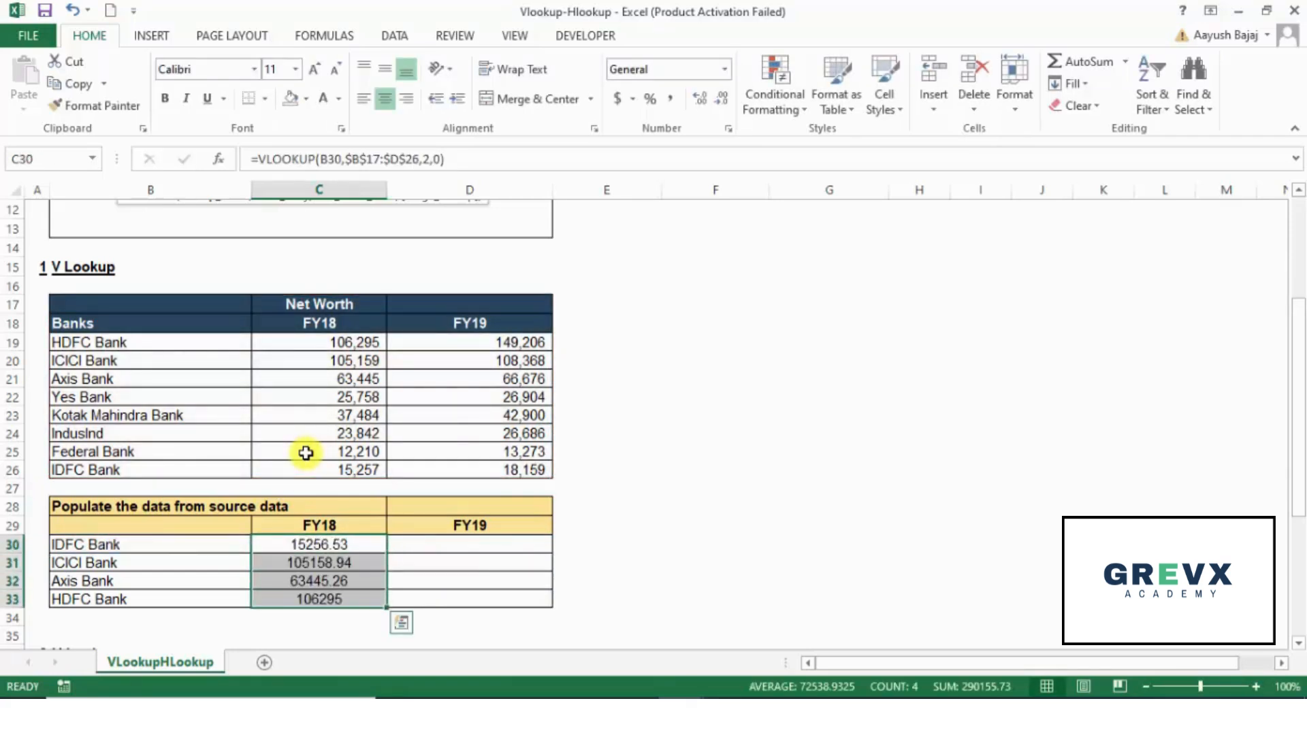
# Step: Inspect the lookup value and table array references in the FY18 VLOOKUP formulas in C30 through C33
pyautogui.press('Down')
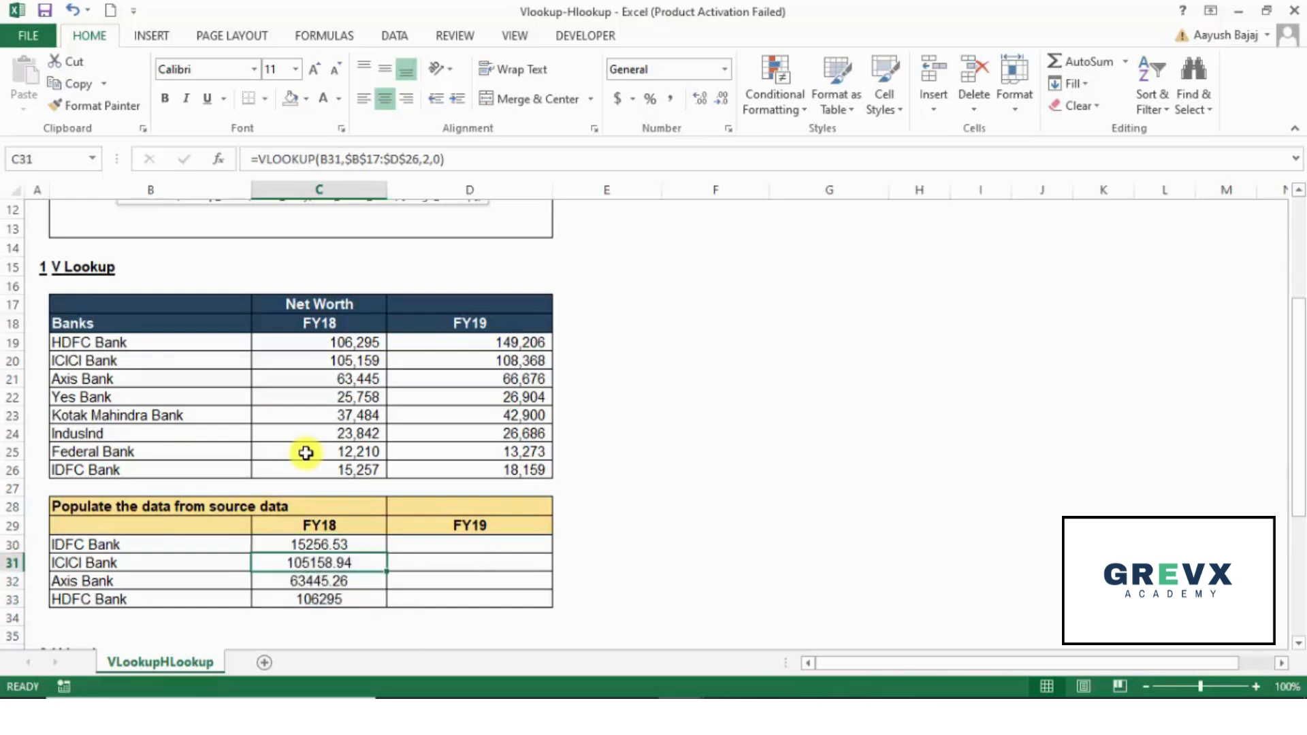
pyautogui.press('F2')
pyautogui.press('Return')
pyautogui.press('F2')
pyautogui.press('Return')
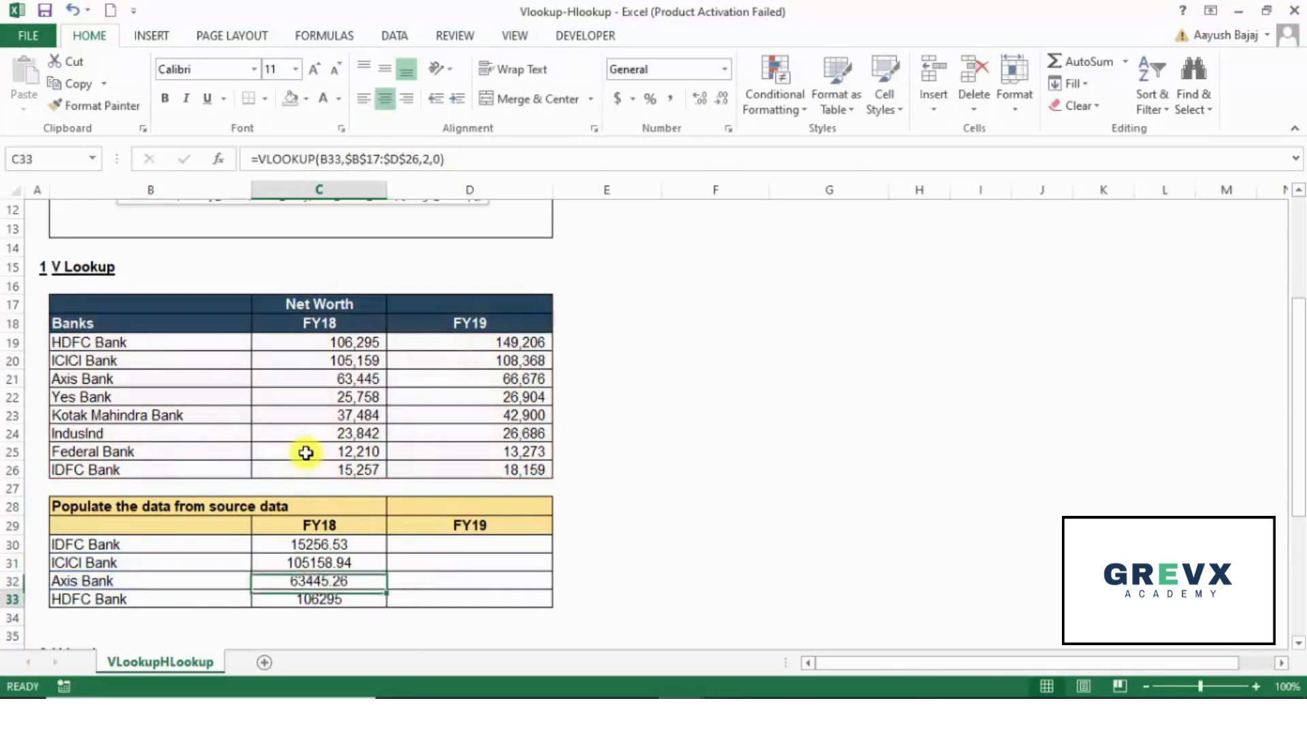
pyautogui.press('F2')
pyautogui.press('Escape')
pyautogui.press('Up')
pyautogui.press('Up')
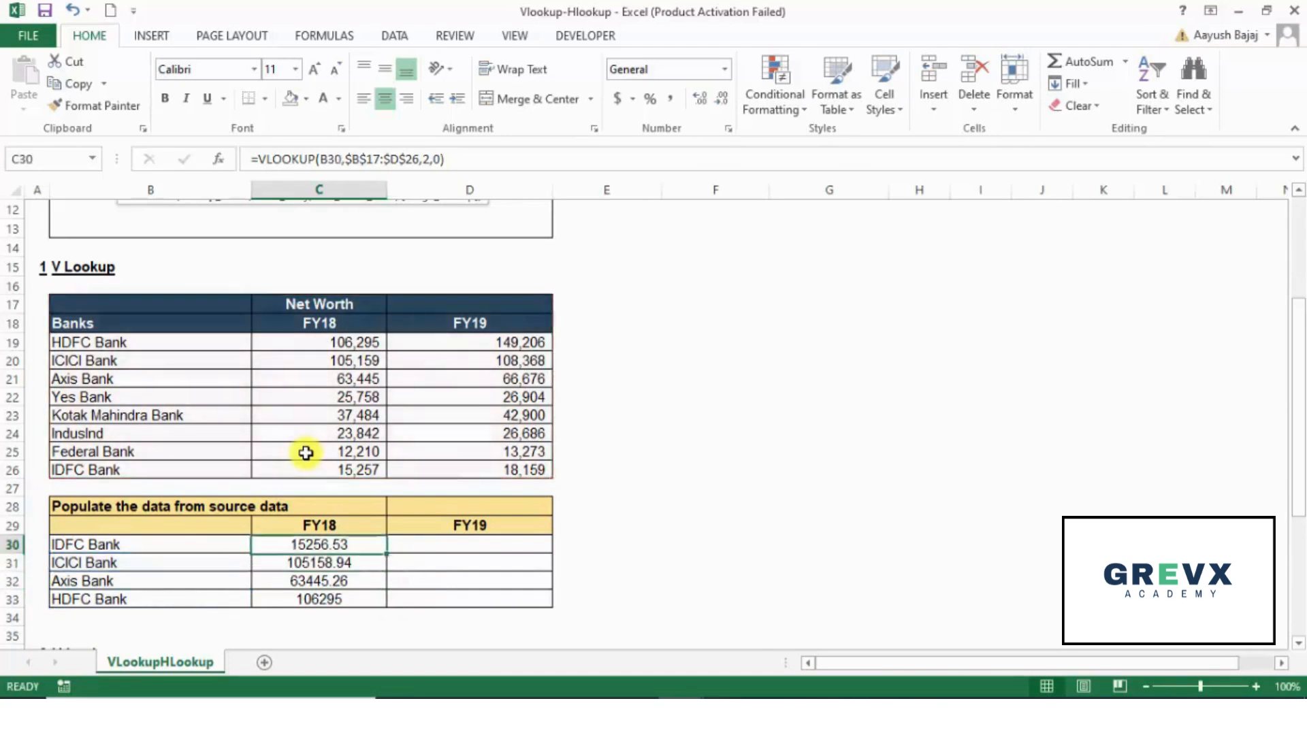
pyautogui.press('Down')
pyautogui.press('Down')
pyautogui.press('Up')
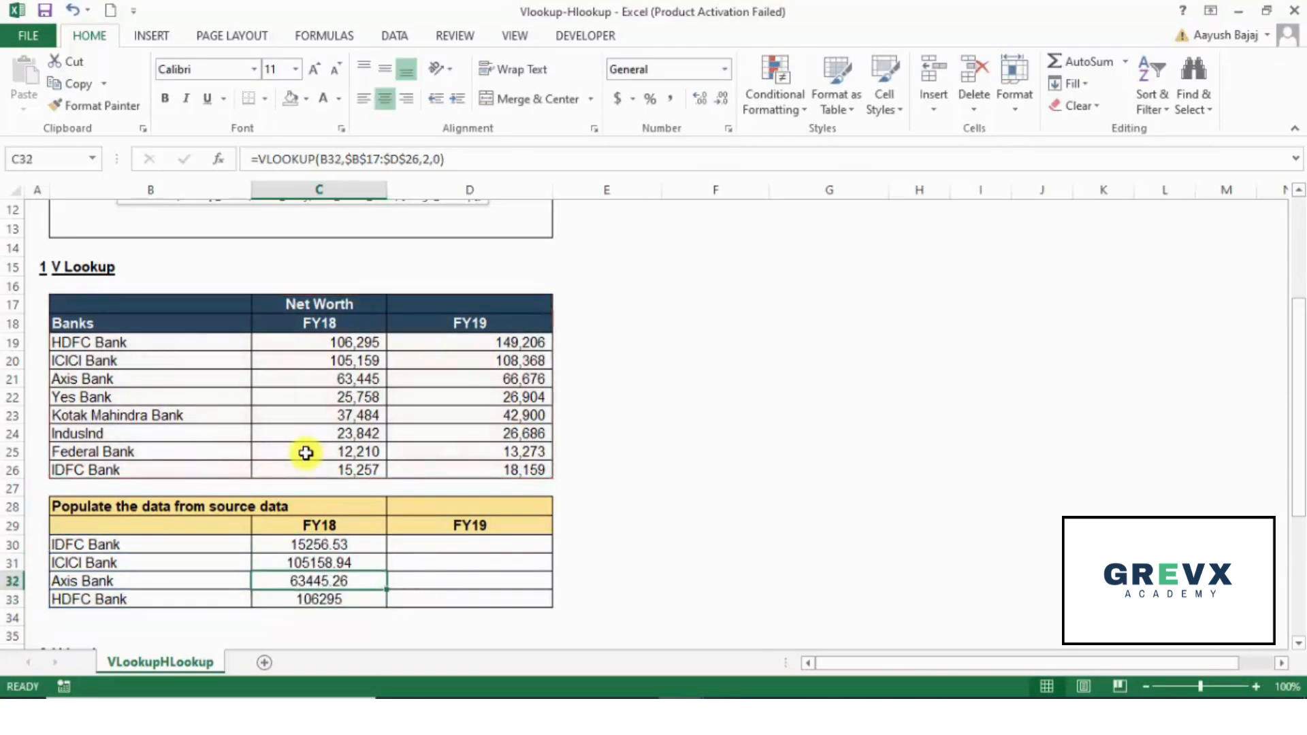
pyautogui.press('Up')
pyautogui.press('F2')
pyautogui.press('Escape')
pyautogui.press('Up')
pyautogui.press('F2')
pyautogui.press('Escape')
# Step: Start a VLOOKUP formula for FY19 in D30 with B30 as the lookup value
pyautogui.press('Right')
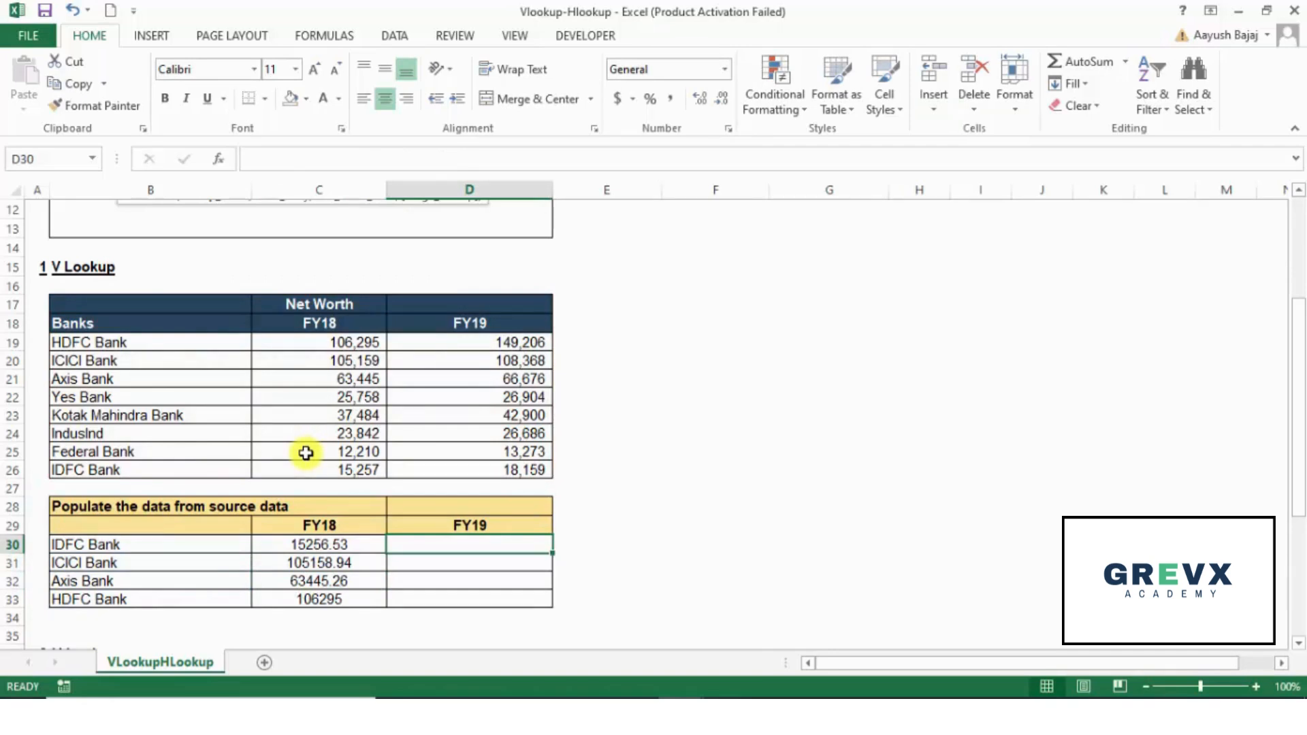
pyautogui.write('=vl')
pyautogui.press('Tab')
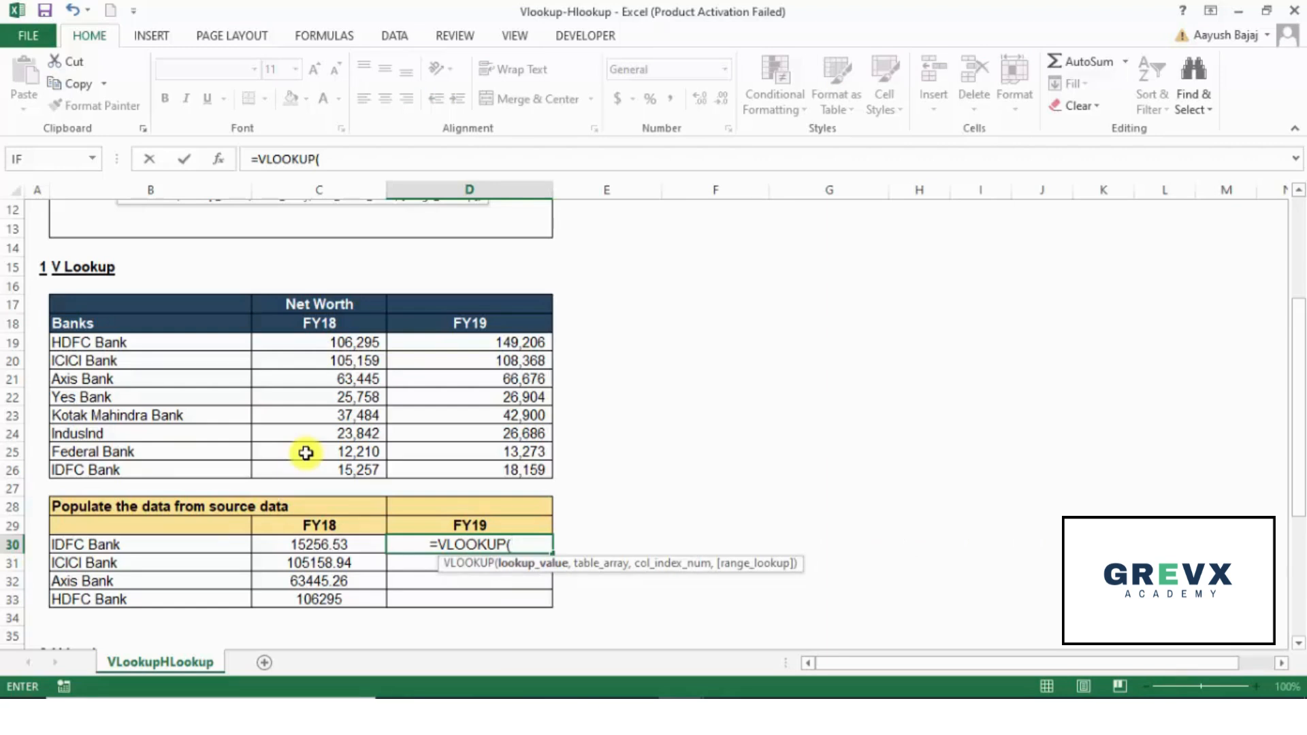
pyautogui.press('Left')
pyautogui.press('Left')
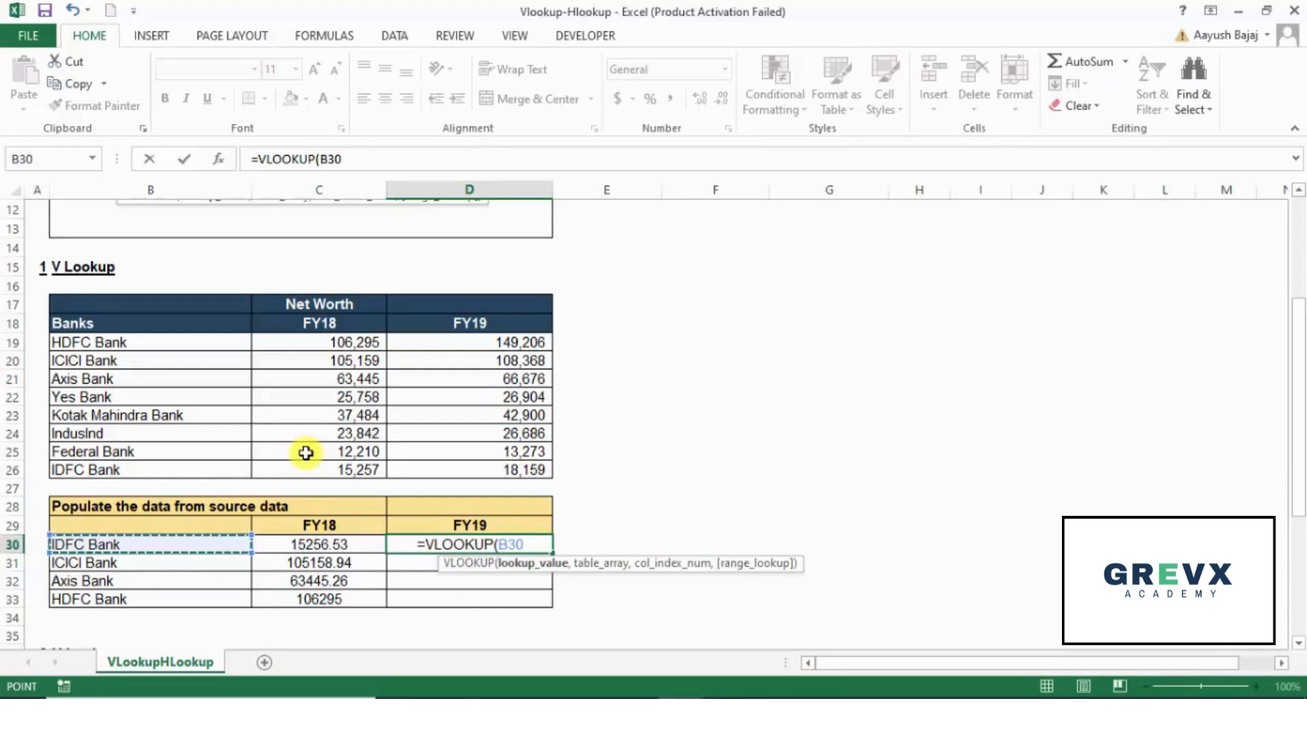
pyautogui.write(',')
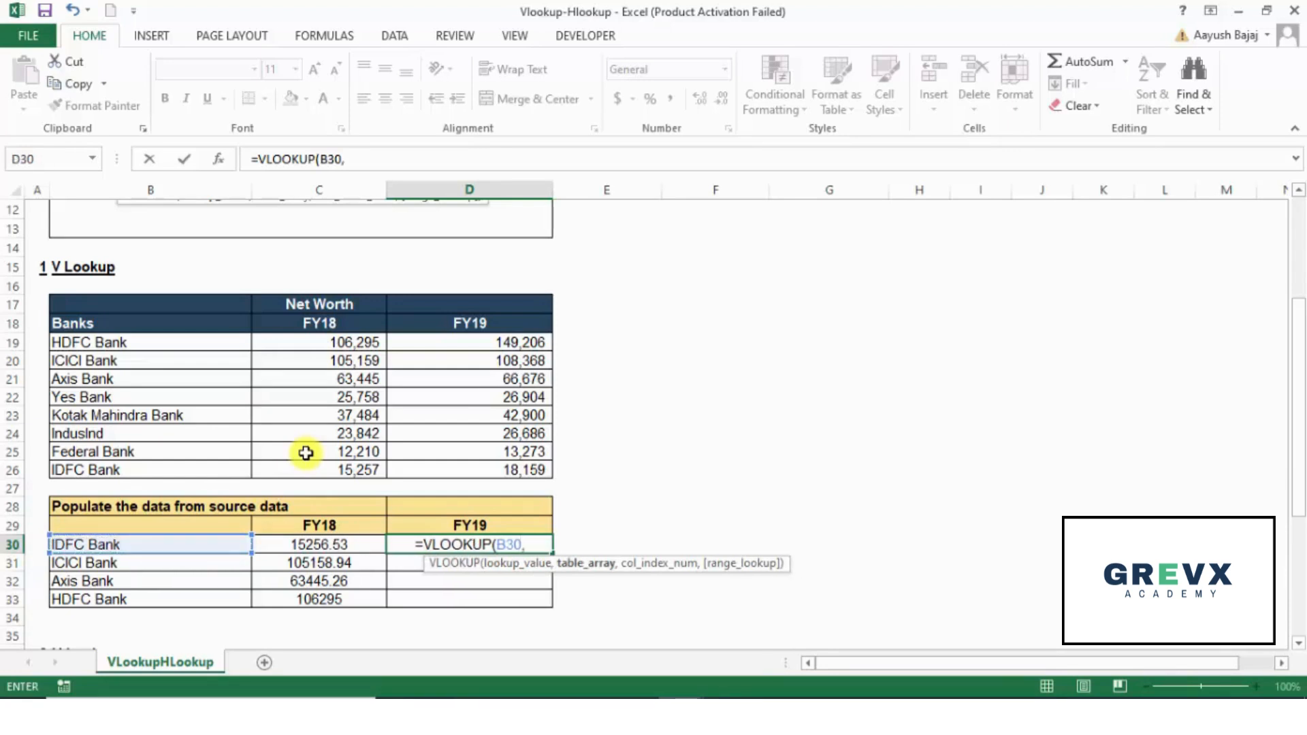
# Step: Set the table array of the D30 formula to the absolute range $B$17:$D$26 and go on to the column index number
pyautogui.press('Up')
pyautogui.press('Up')
pyautogui.press('Up')
pyautogui.press('Up')
pyautogui.press('Up')
pyautogui.press('Up')
pyautogui.press('Up')
pyautogui.press('Up')
pyautogui.press('Up')
pyautogui.press('Up')
pyautogui.press('Up')
pyautogui.press('Up')
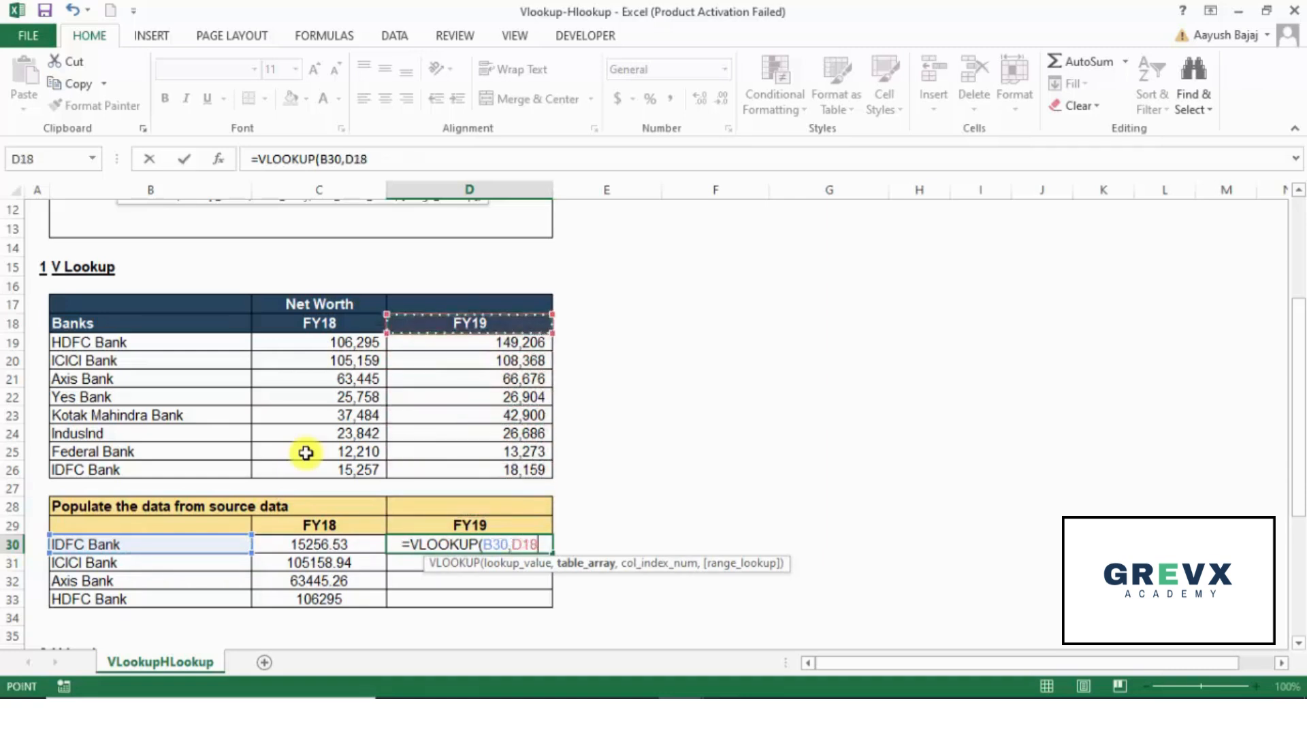
pyautogui.hotkey('shift', 'Up')
pyautogui.hotkey('shift', 'Left')
pyautogui.hotkey('shift', 'Left')
pyautogui.hotkey('shift', 'Down')
pyautogui.hotkey('shift', 'Down')
pyautogui.hotkey('shift', 'Down')
pyautogui.hotkey('shift', 'Down')
pyautogui.hotkey('shift', 'Down')
pyautogui.hotkey('shift', 'Down')
pyautogui.hotkey('shift', 'Down')
pyautogui.hotkey('shift', 'Down')
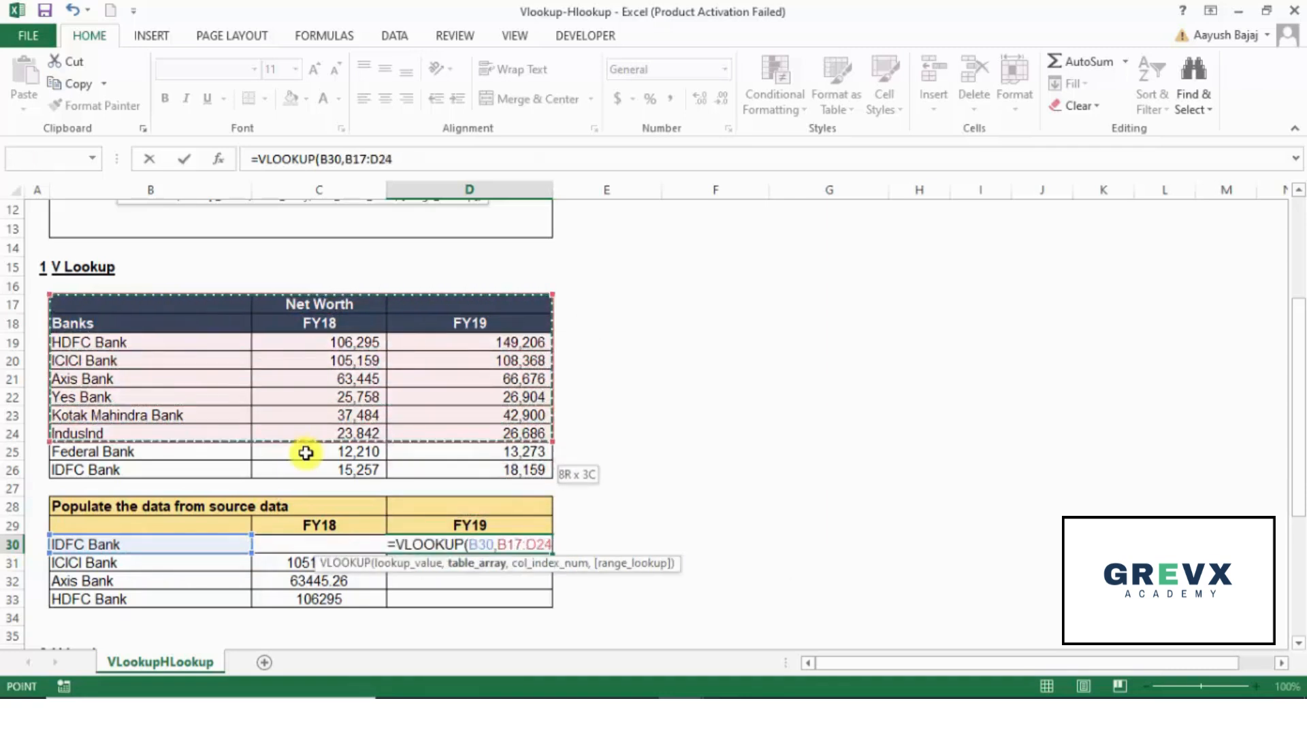
pyautogui.press('F4')
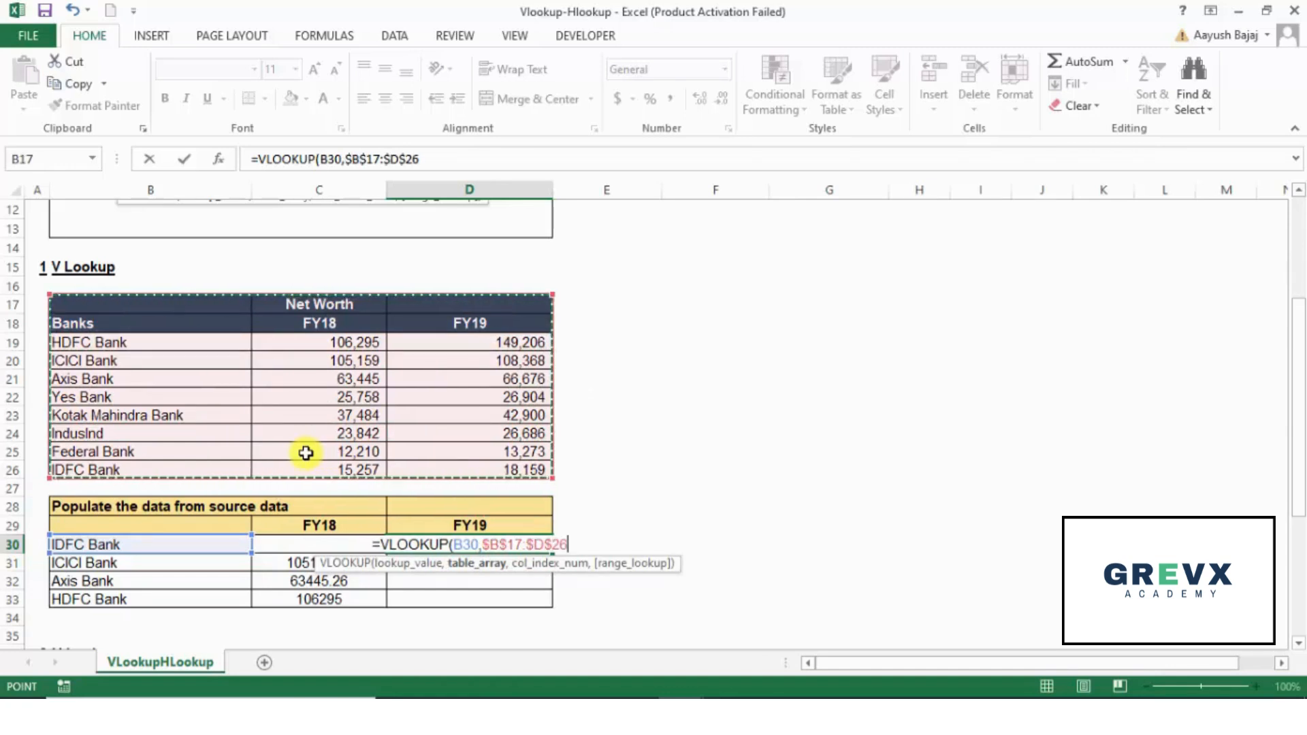
pyautogui.write(',')
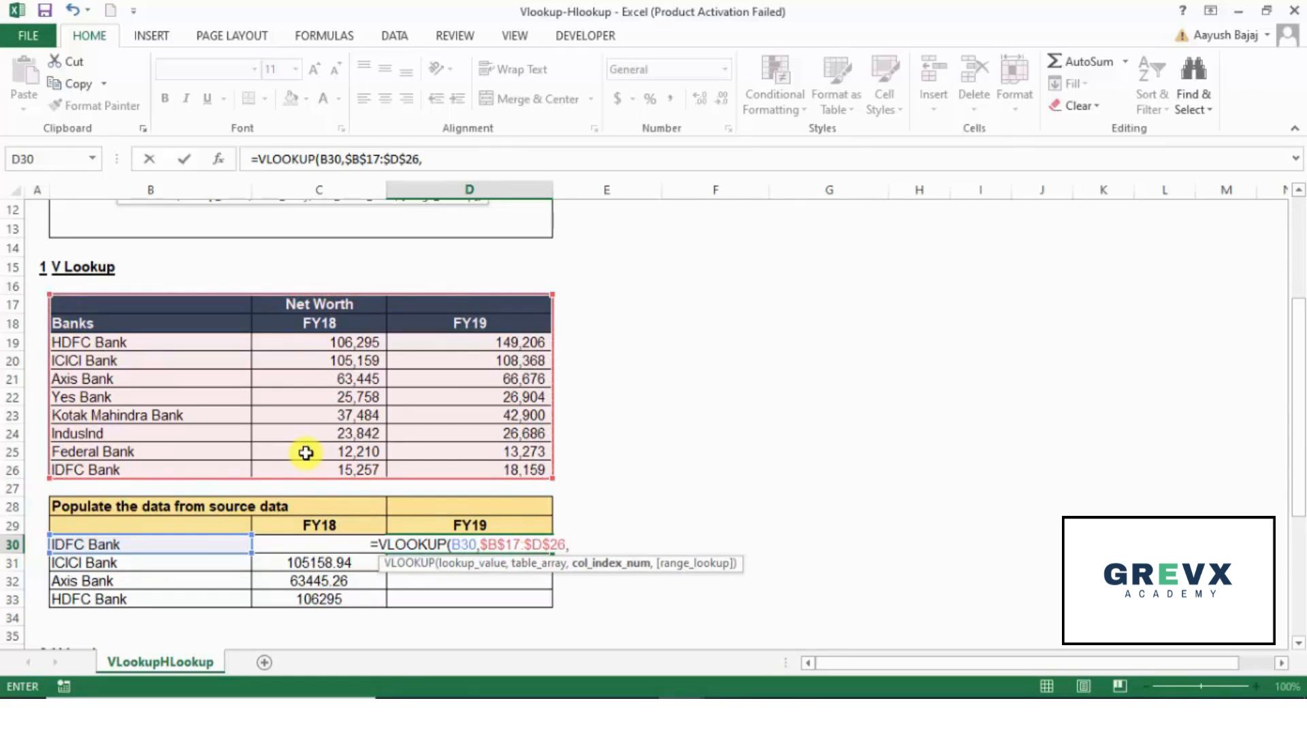
# Step: Complete the D30 VLOOKUP formula with column index 3 and range lookup 0 for an exact match, and enter it
pyautogui.write('3')
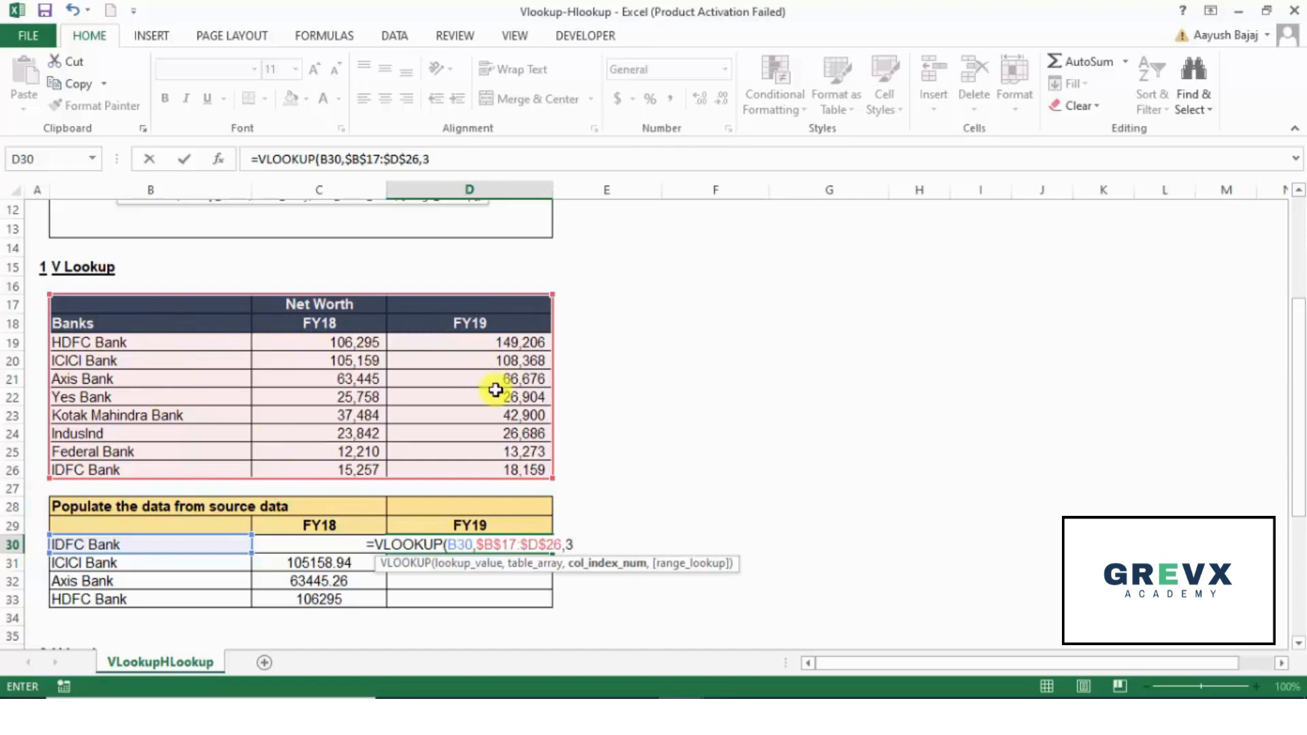
pyautogui.write(',')
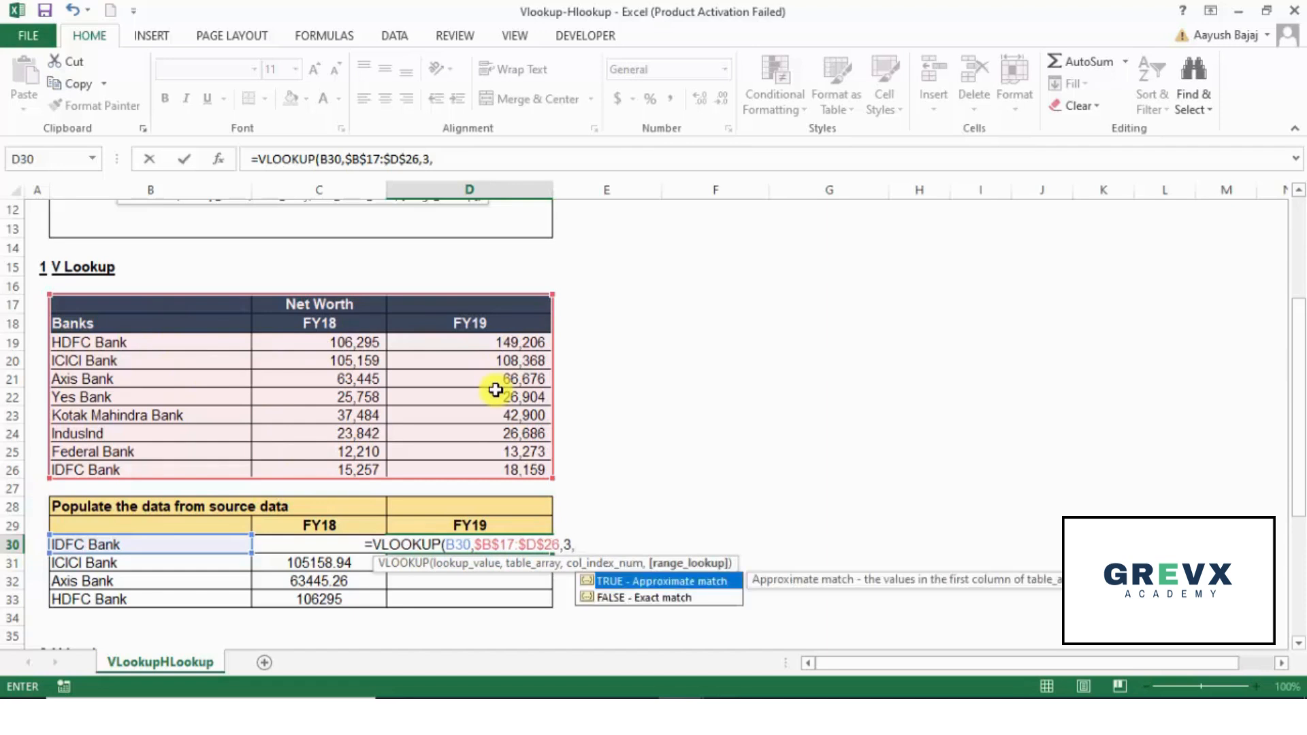
pyautogui.write('0)')
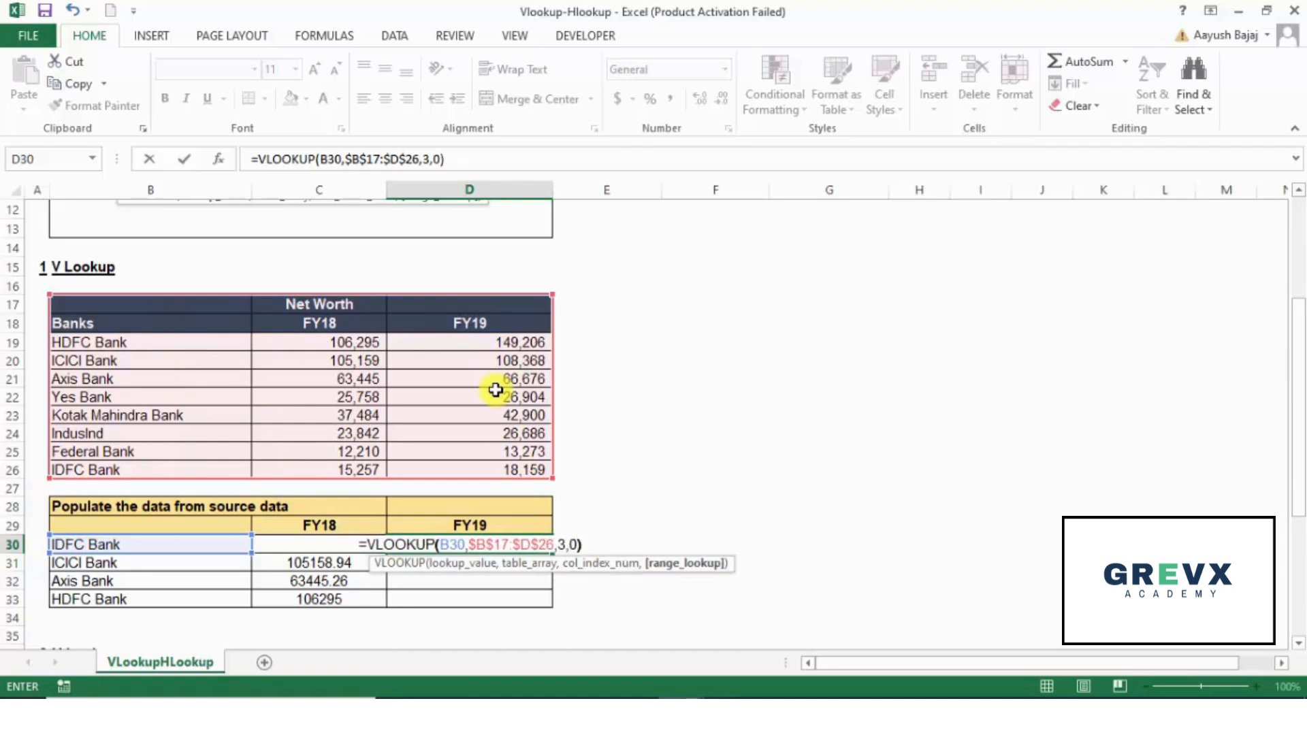
pyautogui.hotkey('ctrl', 'Return')
# Step: Fill the VLOOKUP formula from D30 down through D33 in the FY19 column
pyautogui.hotkey('shift', 'Down')
pyautogui.hotkey('shift', 'Down')
pyautogui.hotkey('shift', 'Down')
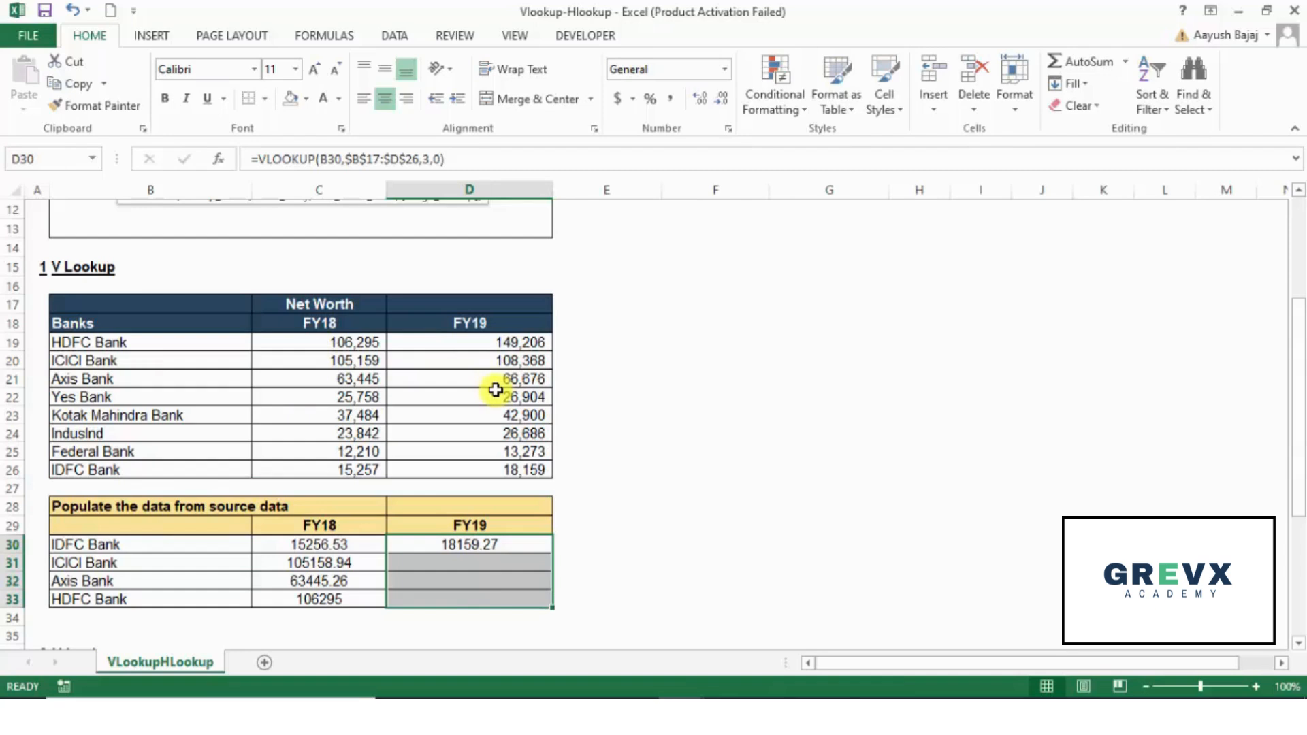
pyautogui.hotkey('ctrl', 'd')
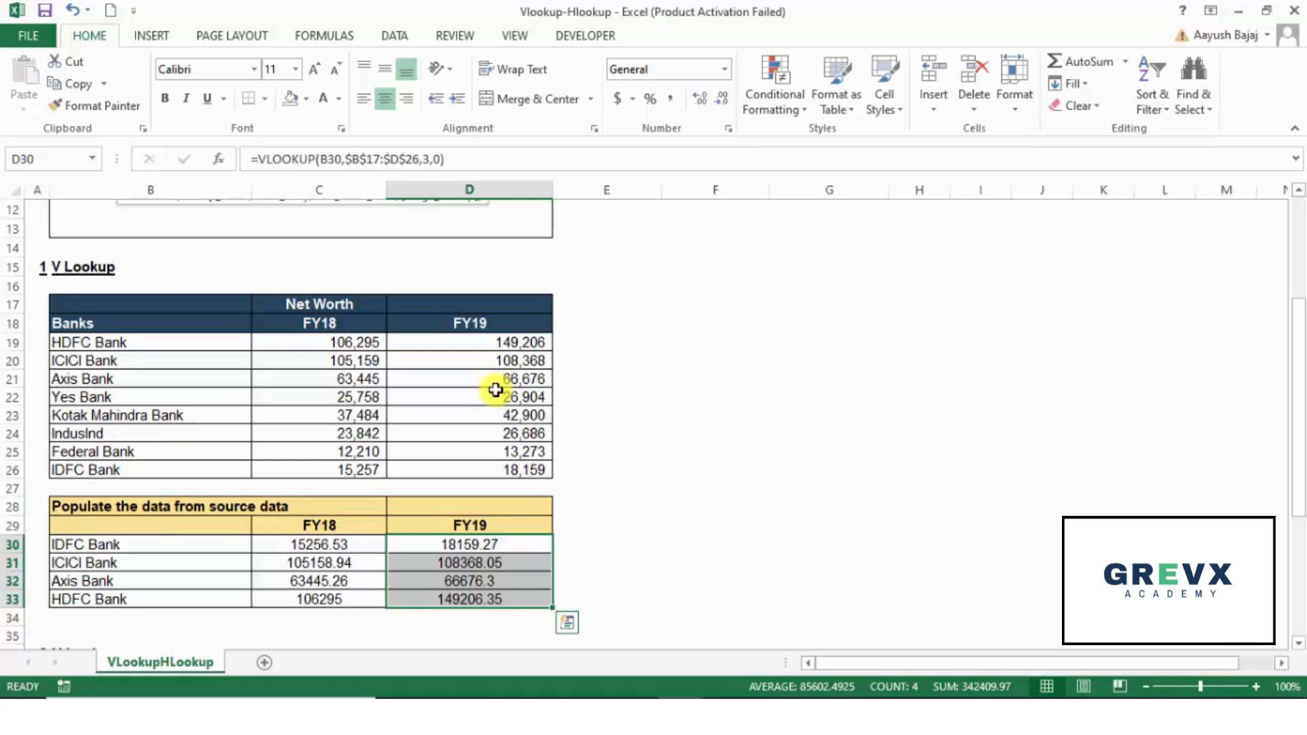
# Step: Examine the H Lookup section's source table and the Sales and Profit headings of the table below it
pyautogui.press('Down')
pyautogui.press('Down')
pyautogui.press('Down')
pyautogui.press('Down')
pyautogui.press('Down')
pyautogui.press('Down')
pyautogui.press('Down')
pyautogui.press('Down')
pyautogui.press('Down')
pyautogui.press('Down')
pyautogui.press('Down')
pyautogui.press('Down')
pyautogui.press('Down')
pyautogui.press('Down')
pyautogui.press('Down')
pyautogui.press('Down')
pyautogui.press('Down')
pyautogui.press('Down')
pyautogui.press('Down')
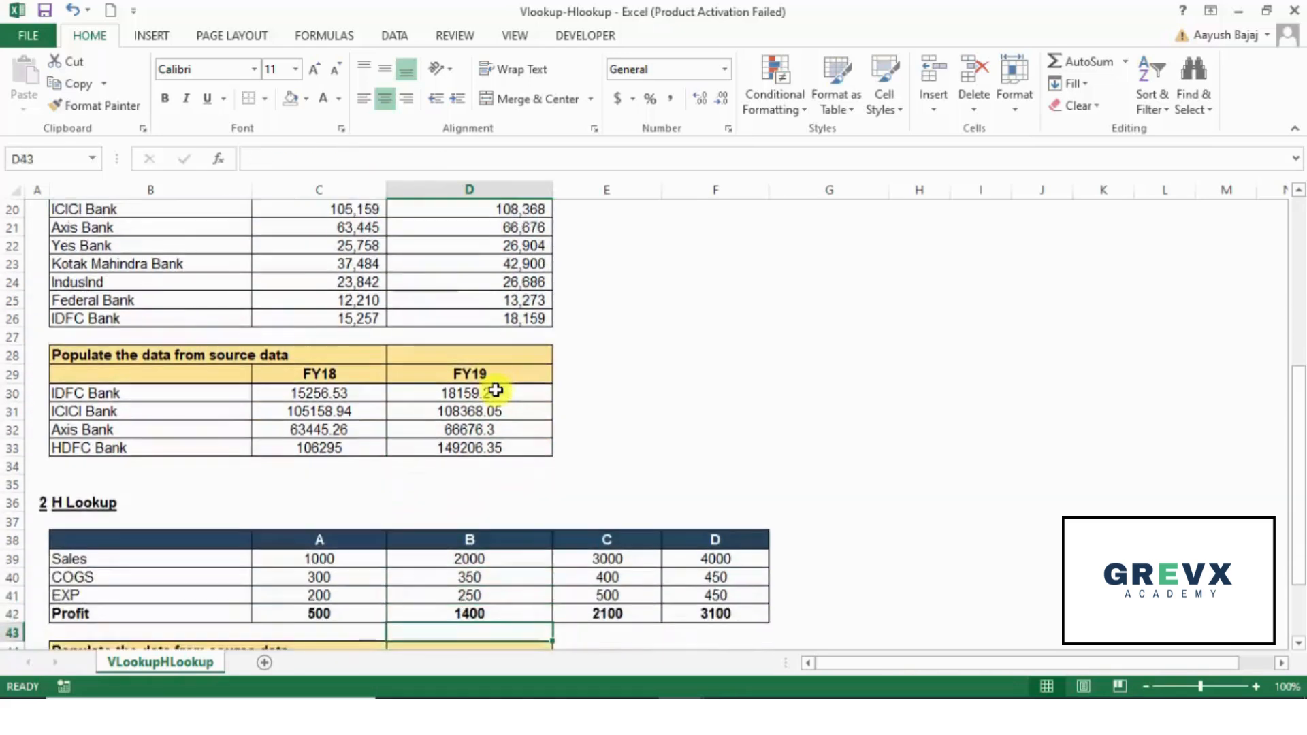
pyautogui.press('Down')
pyautogui.press('Down')
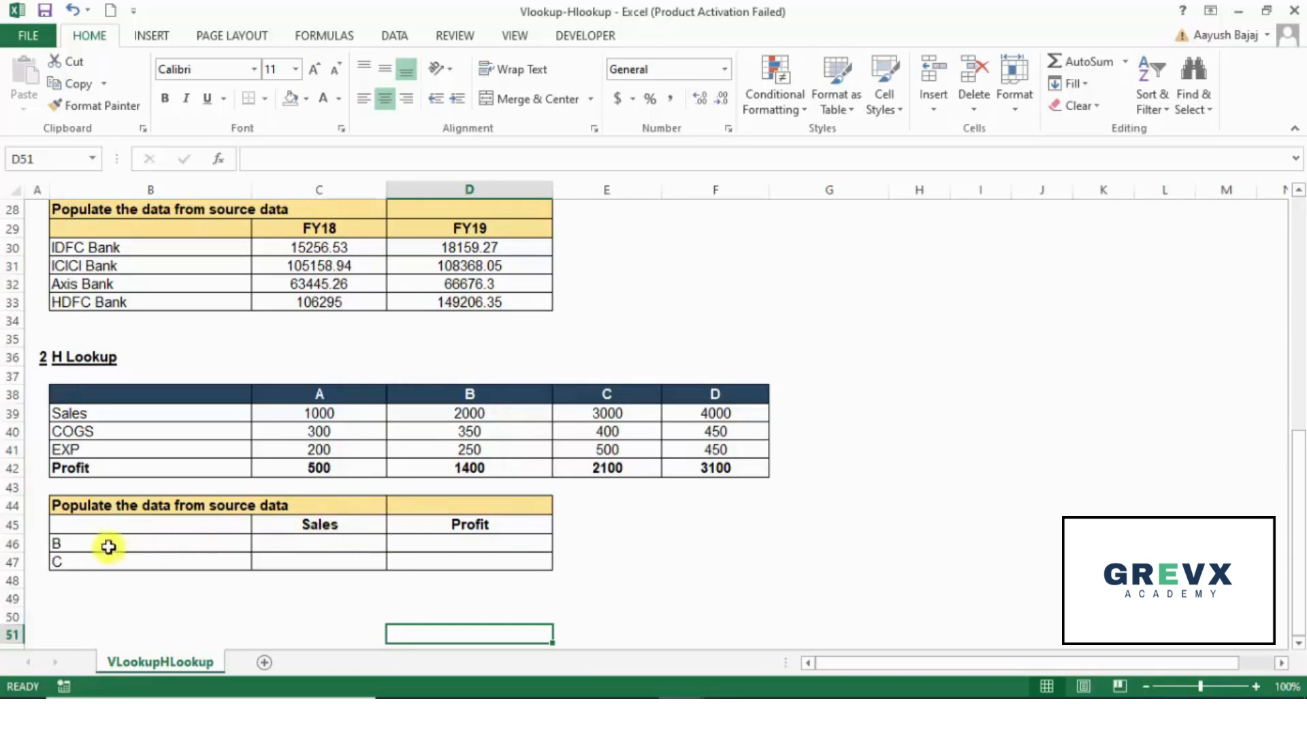
pyautogui.click(271, 530)
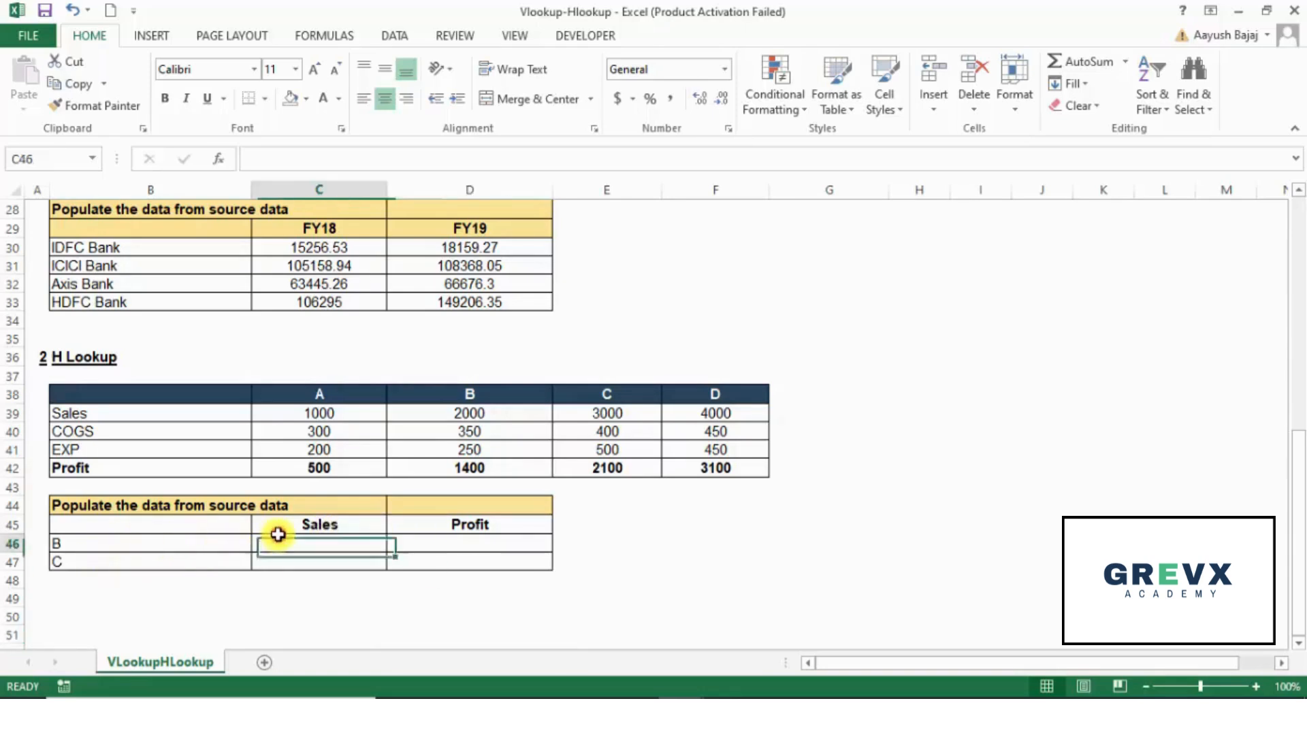
pyautogui.moveTo(266, 526); pyautogui.dragTo(491, 526)
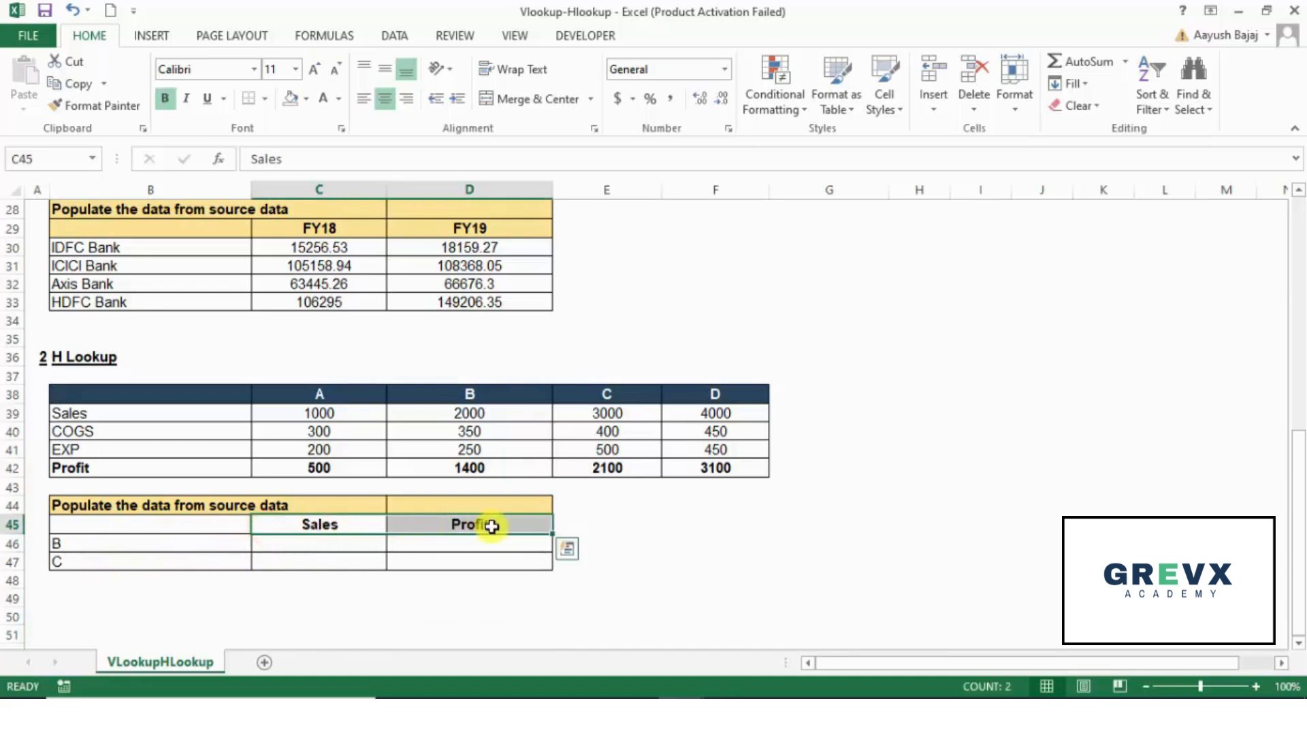
# Step: Start an HLOOKUP formula for Sales in C46 with B46 as the lookup value
pyautogui.click(360, 544)
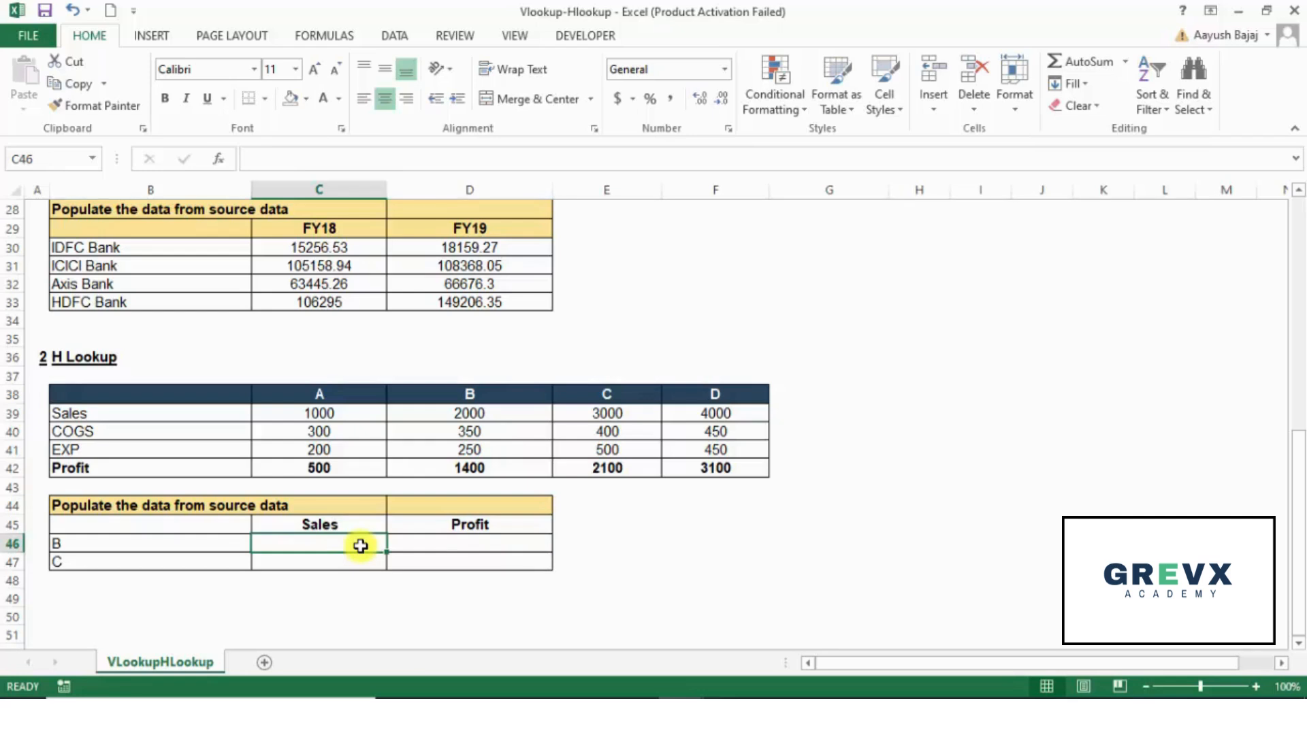
pyautogui.write('=')
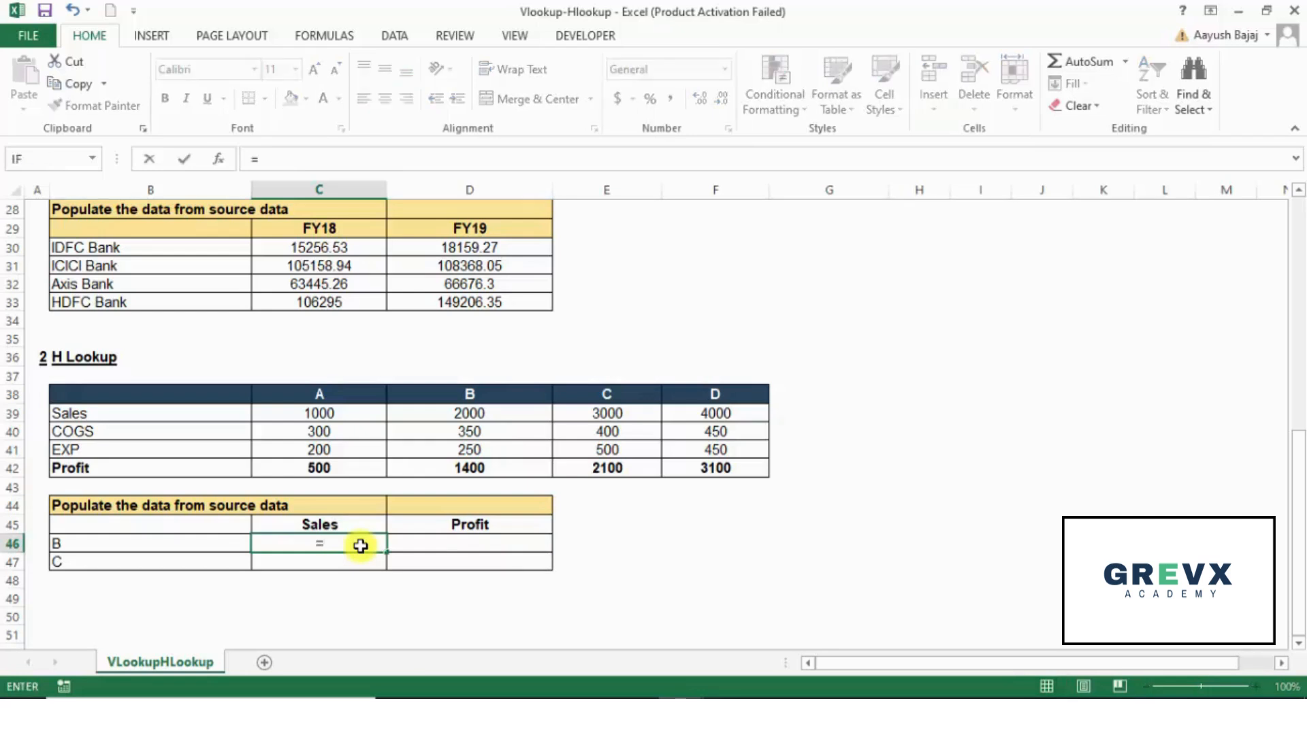
pyautogui.write('HLOOKUP(')
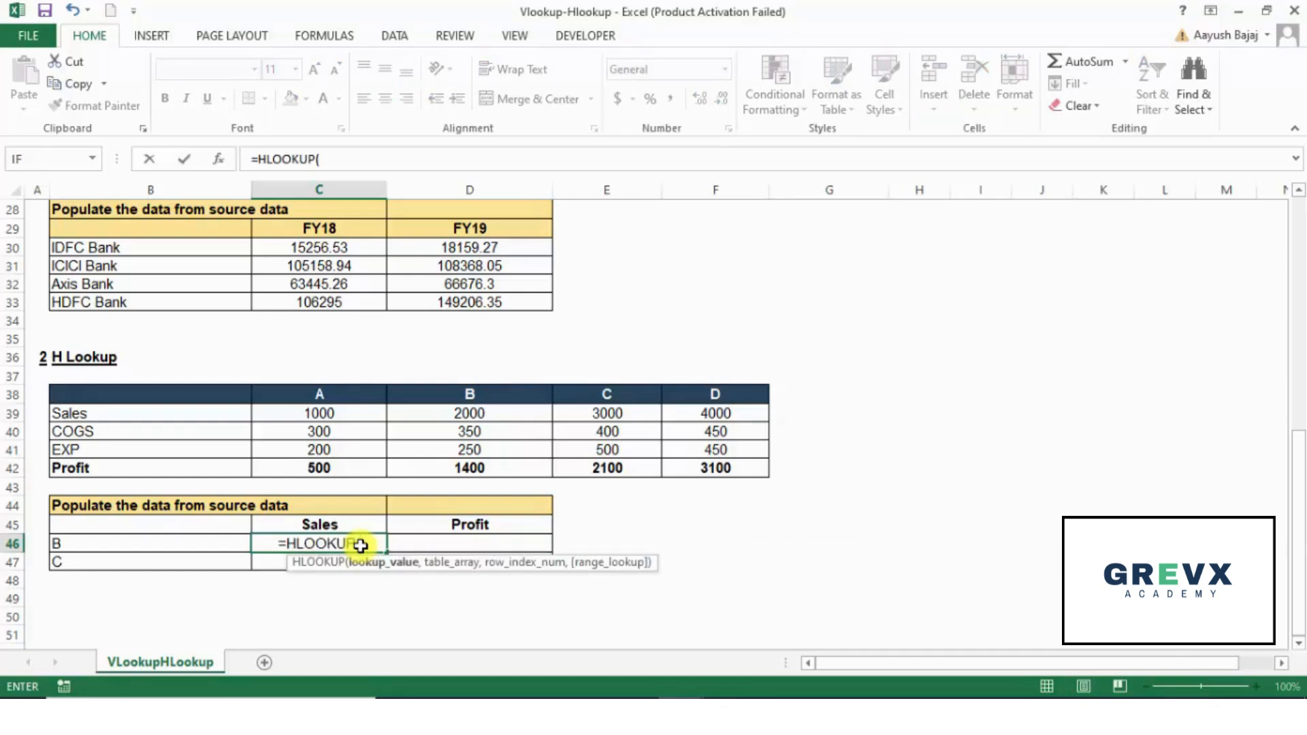
pyautogui.press('Up')
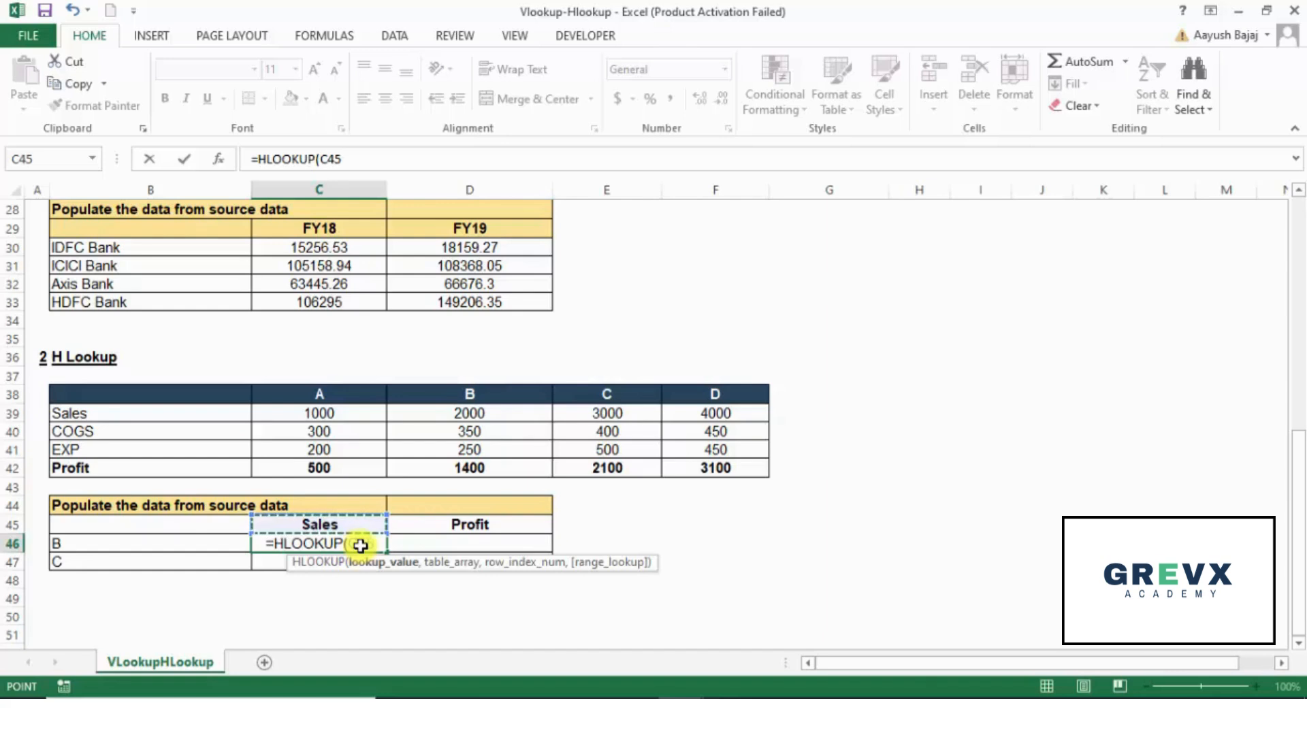
pyautogui.press('Down')
pyautogui.press('Left')
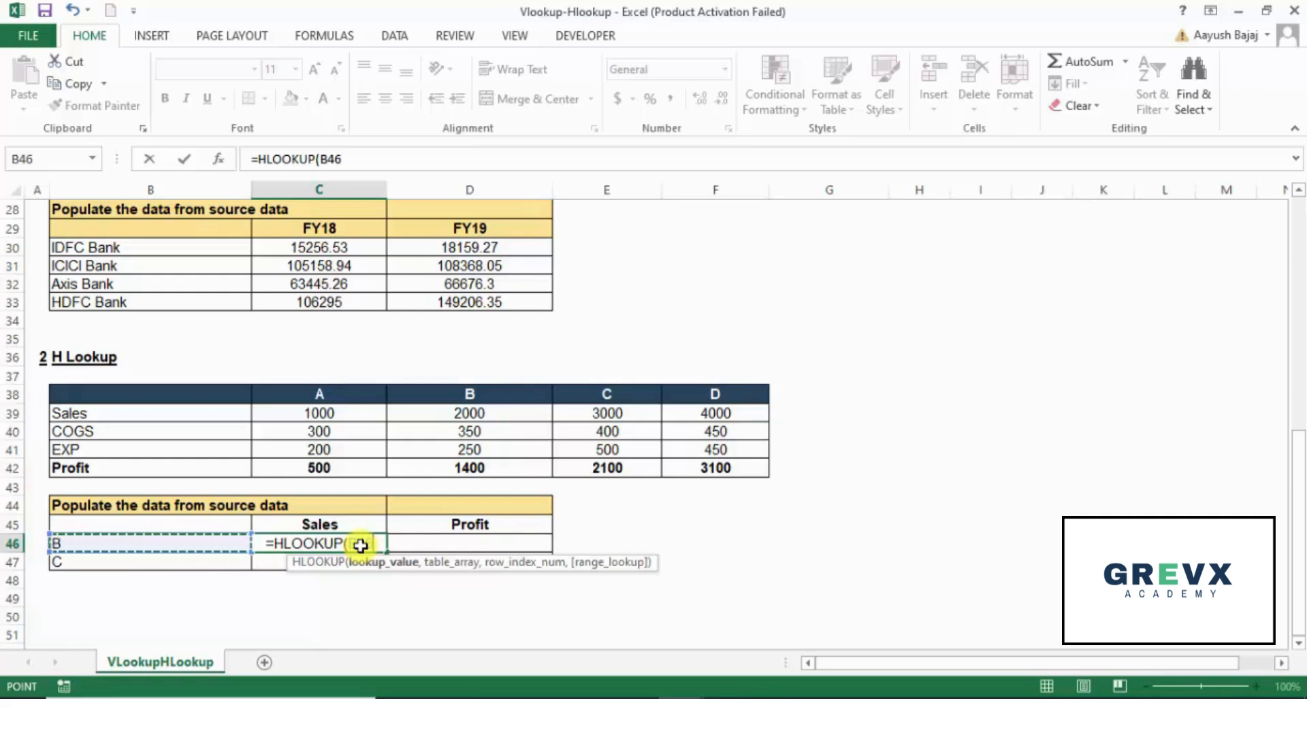
pyautogui.write(',')
# Step: Set the table array of the C46 formula to the absolute range $B$38:$F$42 and go on to the row index number
pyautogui.press('Up')
pyautogui.press('Up')
pyautogui.press('Up')
pyautogui.press('Up')
pyautogui.press('Up')
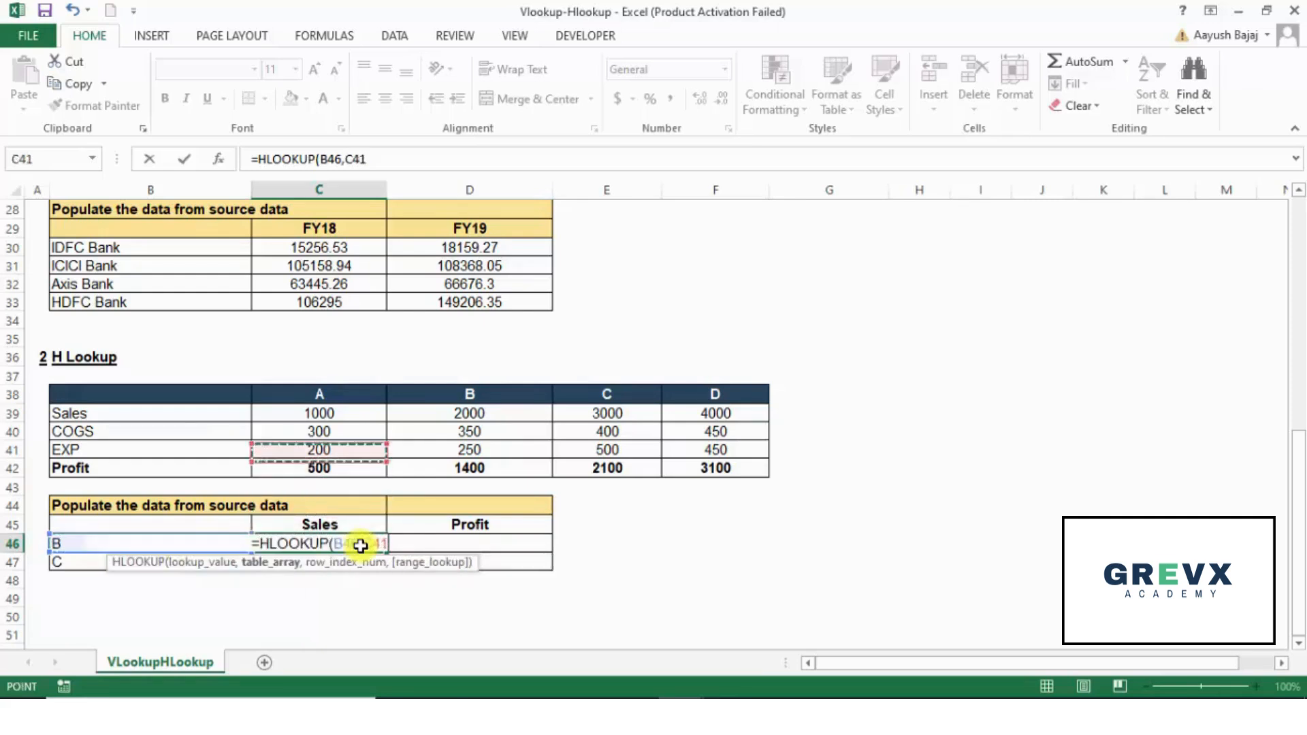
pyautogui.press('Up')
pyautogui.press('Up')
pyautogui.press('Left')
pyautogui.press('Up')
pyautogui.hotkey('shift', 'Right')
pyautogui.hotkey('shift', 'Right')
pyautogui.hotkey('shift', 'Right')
pyautogui.hotkey('shift', 'Right')
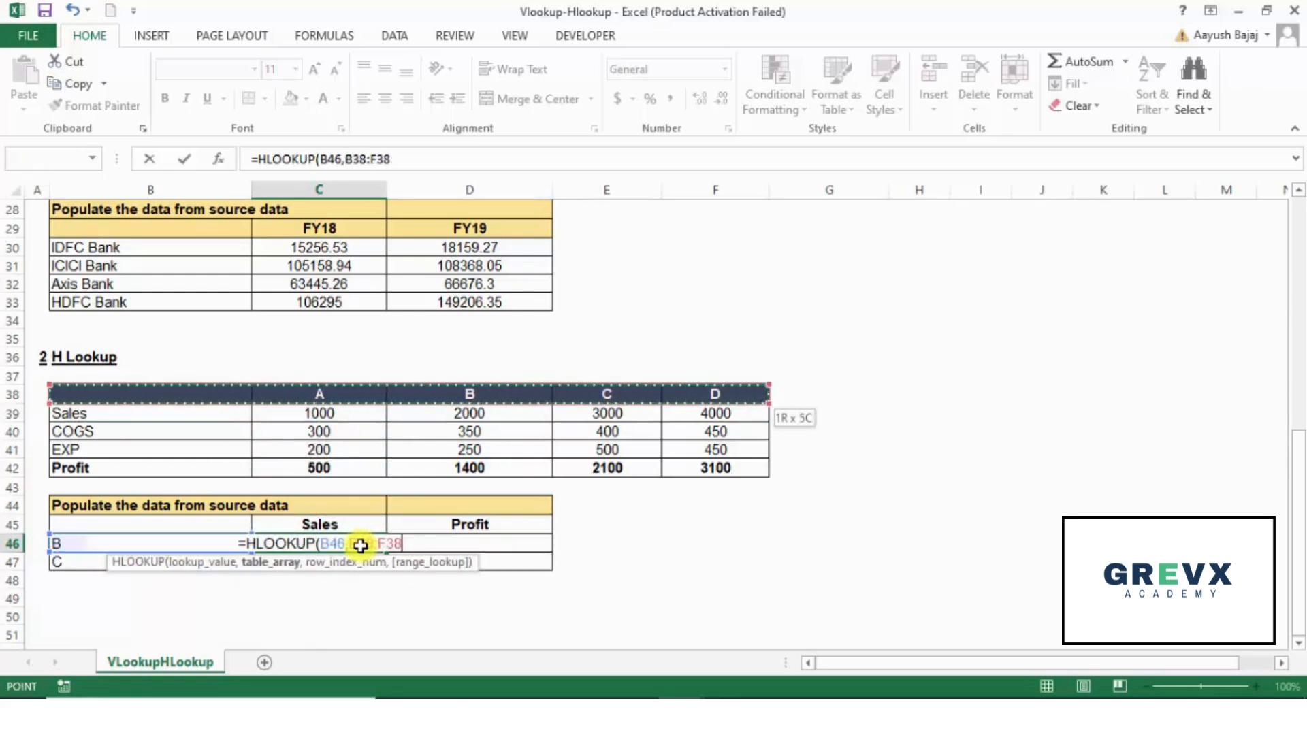
pyautogui.hotkey('shift', 'Down')
pyautogui.hotkey('shift', 'Down')
pyautogui.hotkey('shift', 'Down')
pyautogui.hotkey('shift', 'Down')
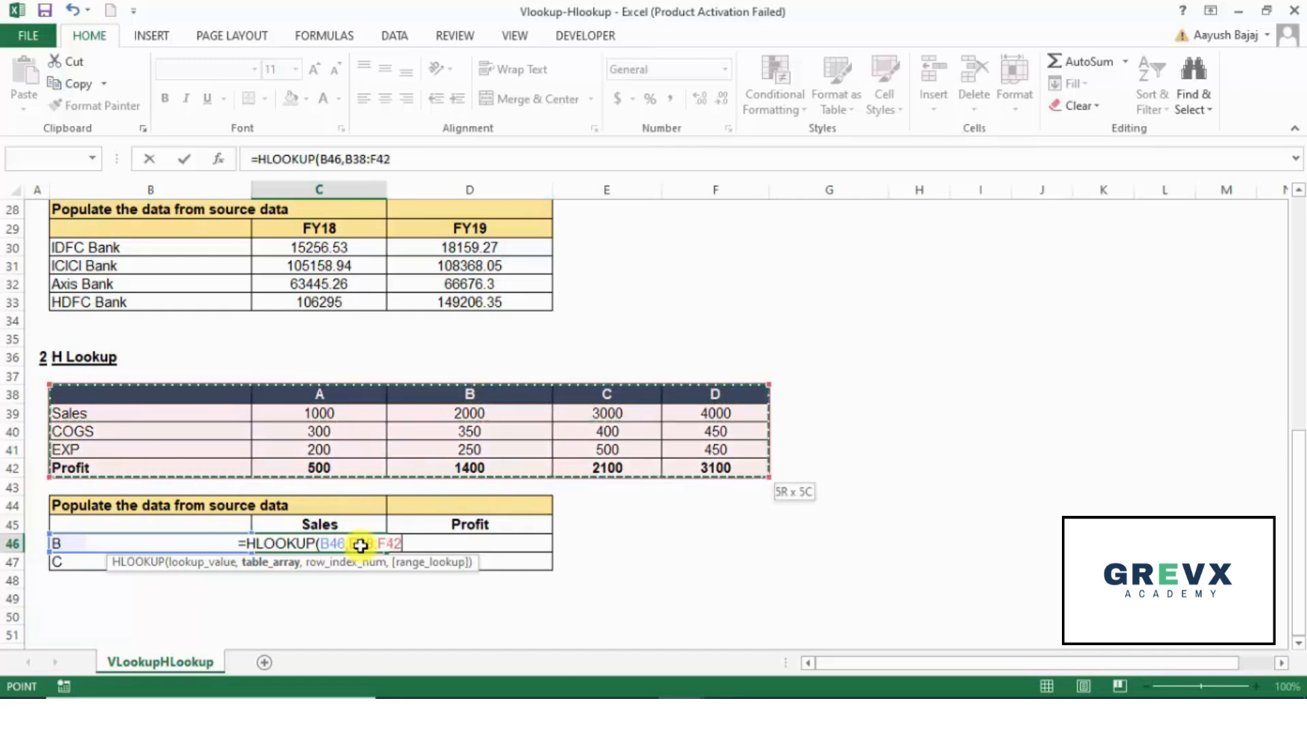
pyautogui.press('F4')
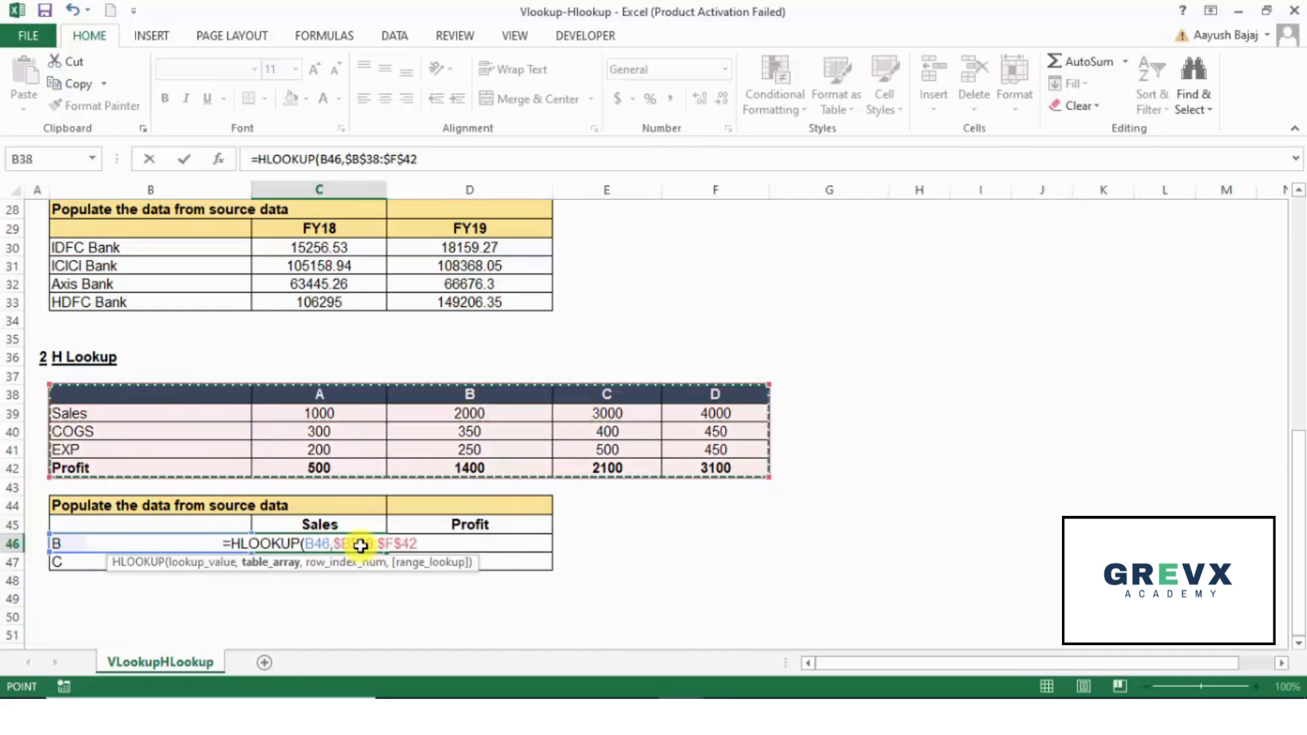
pyautogui.write(',')
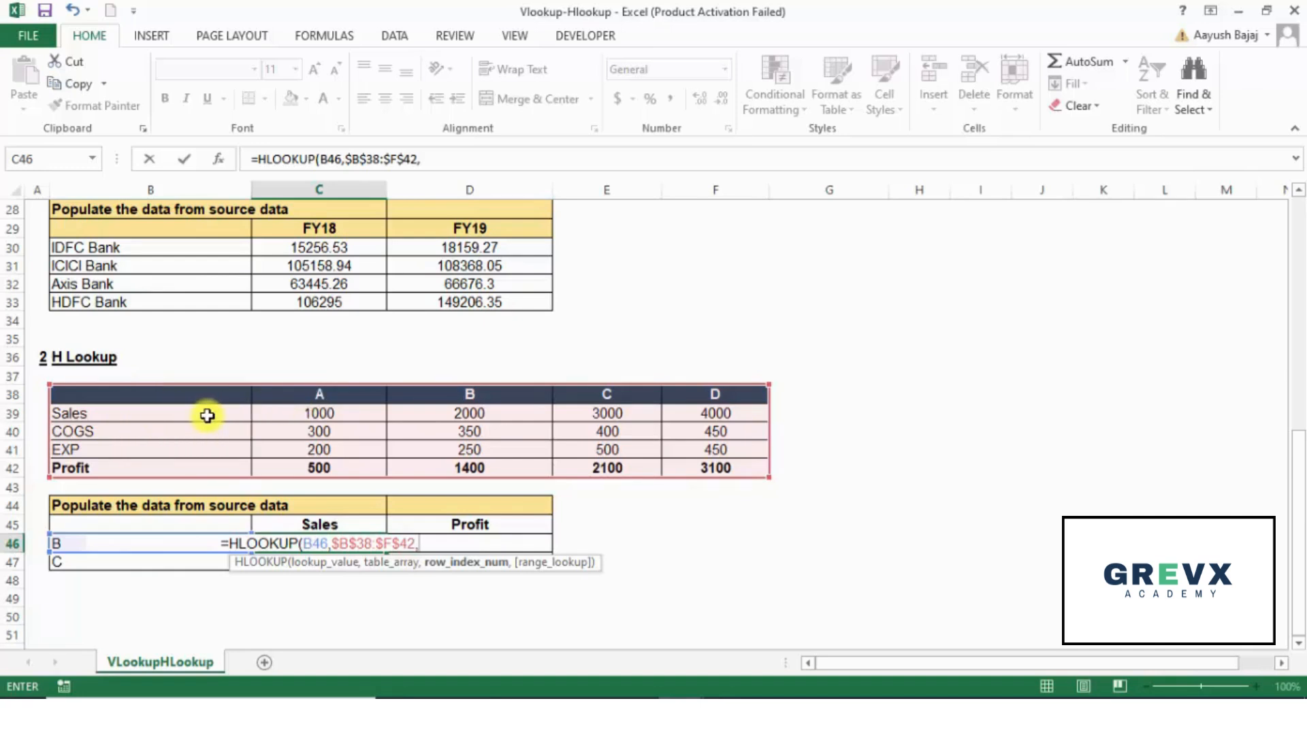
# Step: Complete the C46 HLOOKUP formula with row index 2 and range lookup 0, and enter it
pyautogui.write('2')
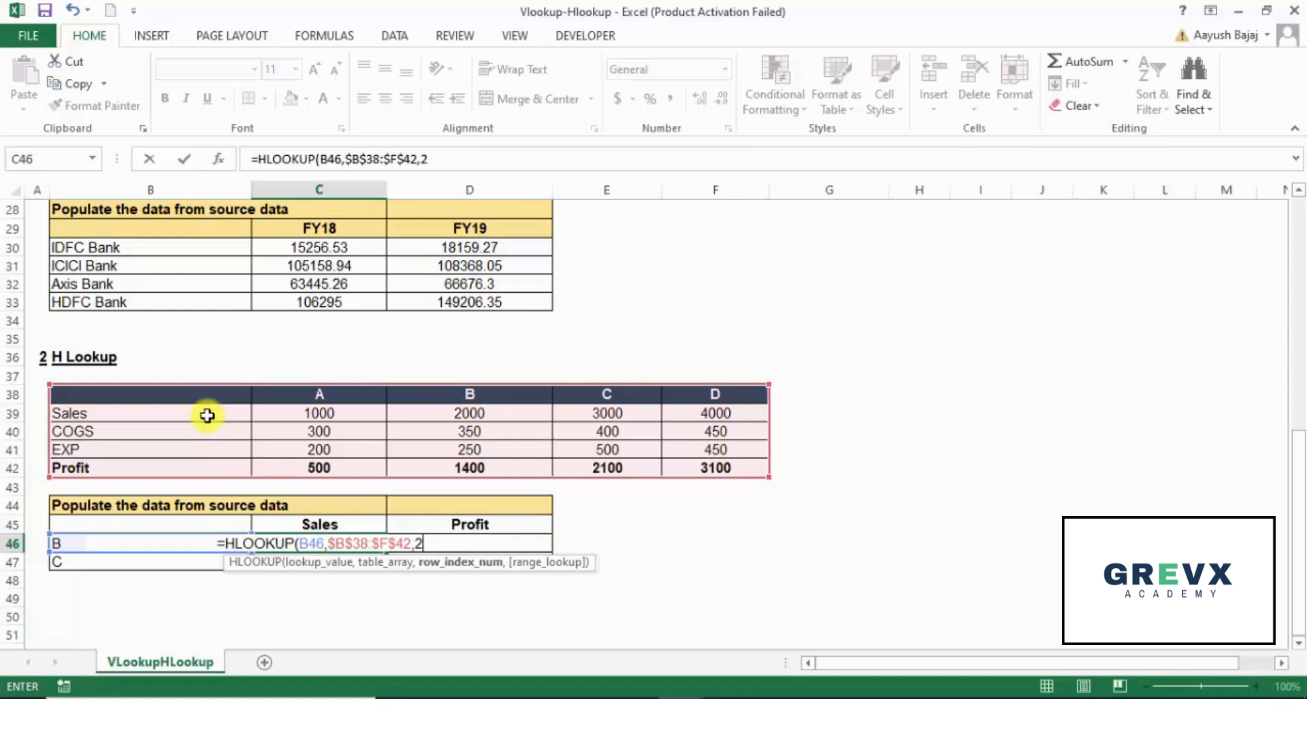
pyautogui.write(',0')
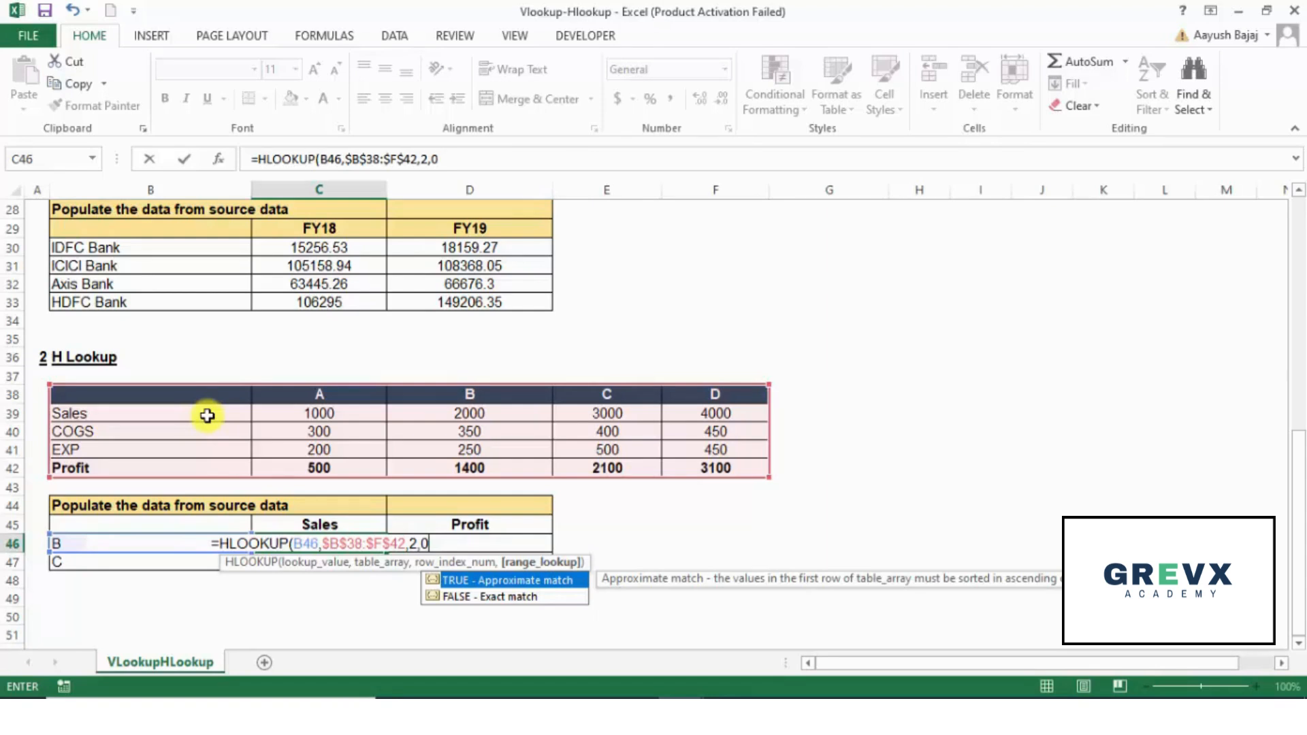
pyautogui.write(')')
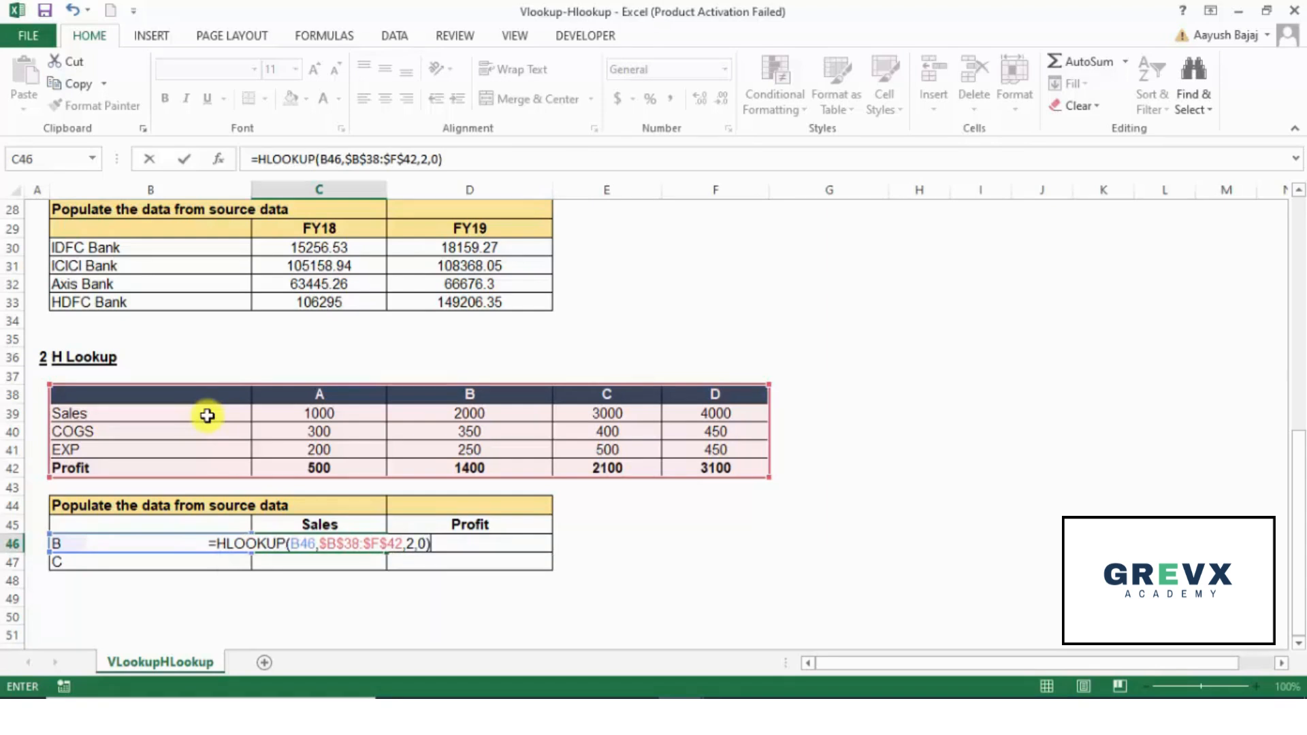
pyautogui.press('Return')
pyautogui.press('Up')
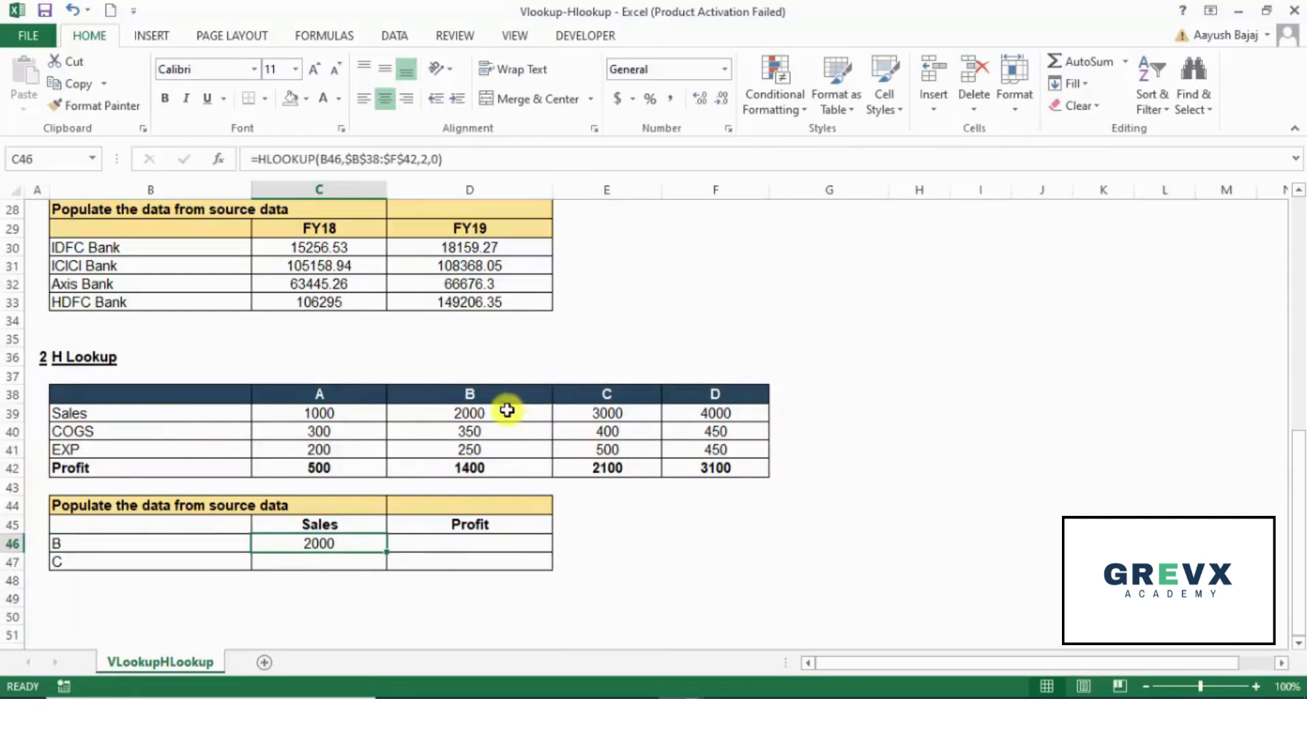
# Step: Copy the Sales HLOOKUP formula from C46 into C47
pyautogui.hotkey('ctrl', 'c')
pyautogui.press('Down')
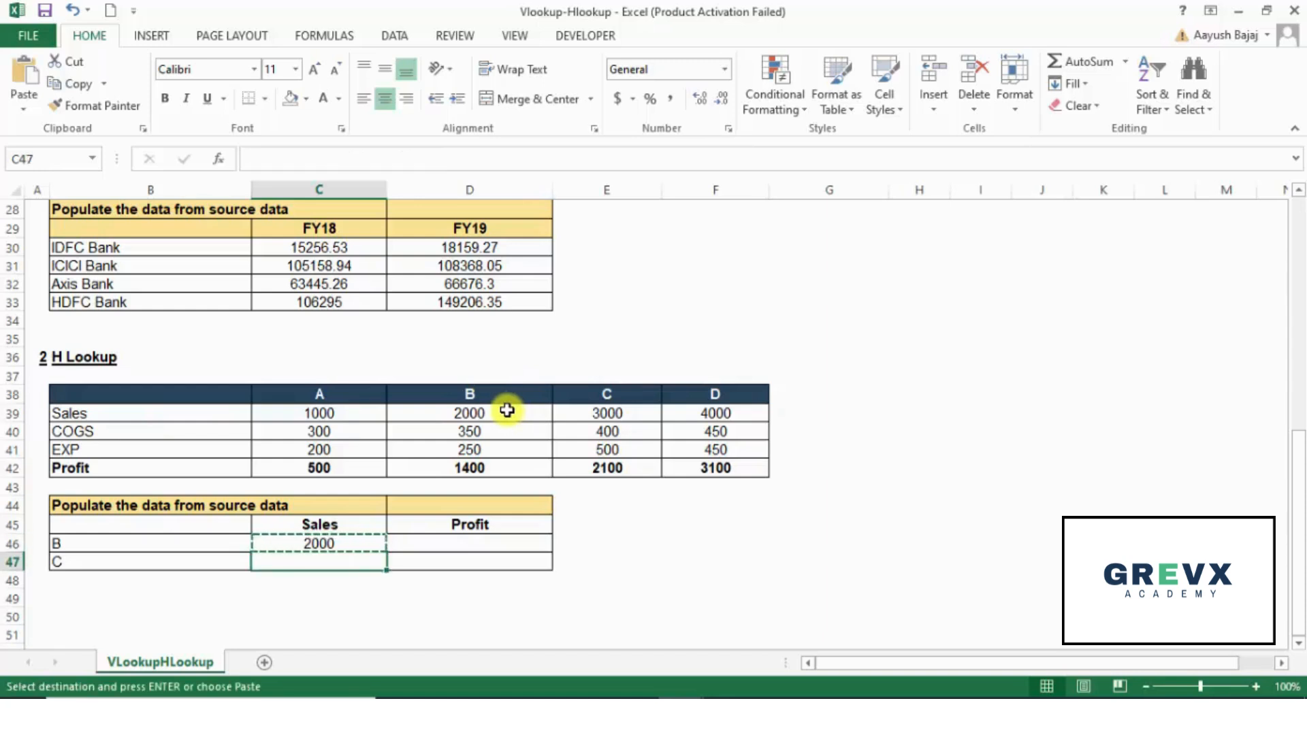
pyautogui.press('Return')
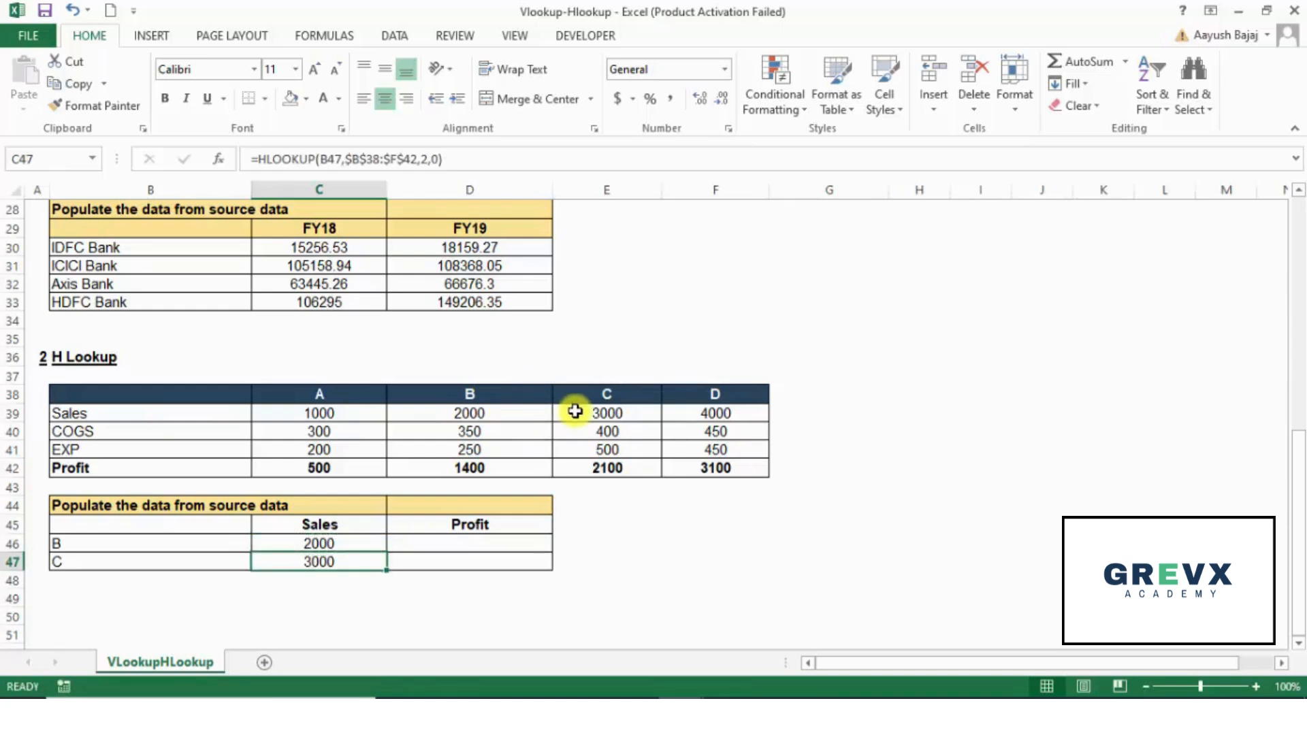
# Step: Start an HLOOKUP formula for Profit in D46 with B46 as the lookup value
pyautogui.press('Right')
pyautogui.press('Up')
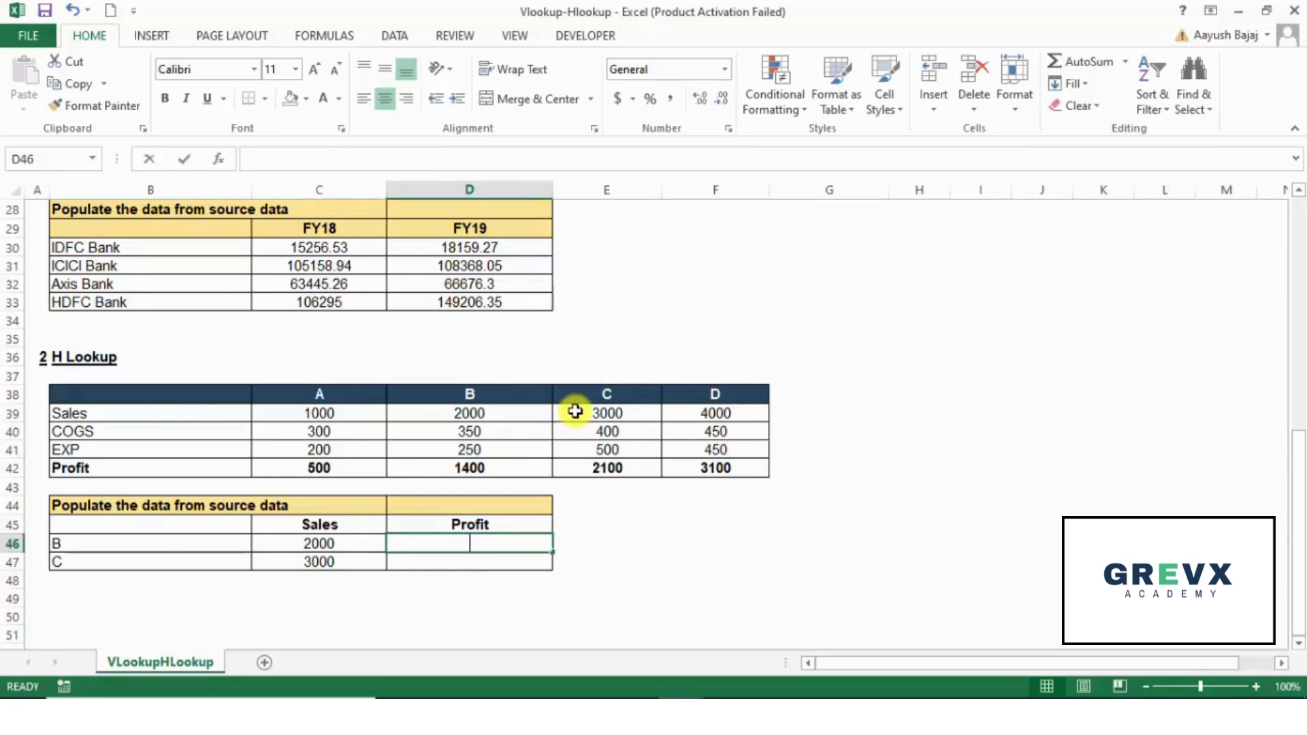
pyautogui.write('=')
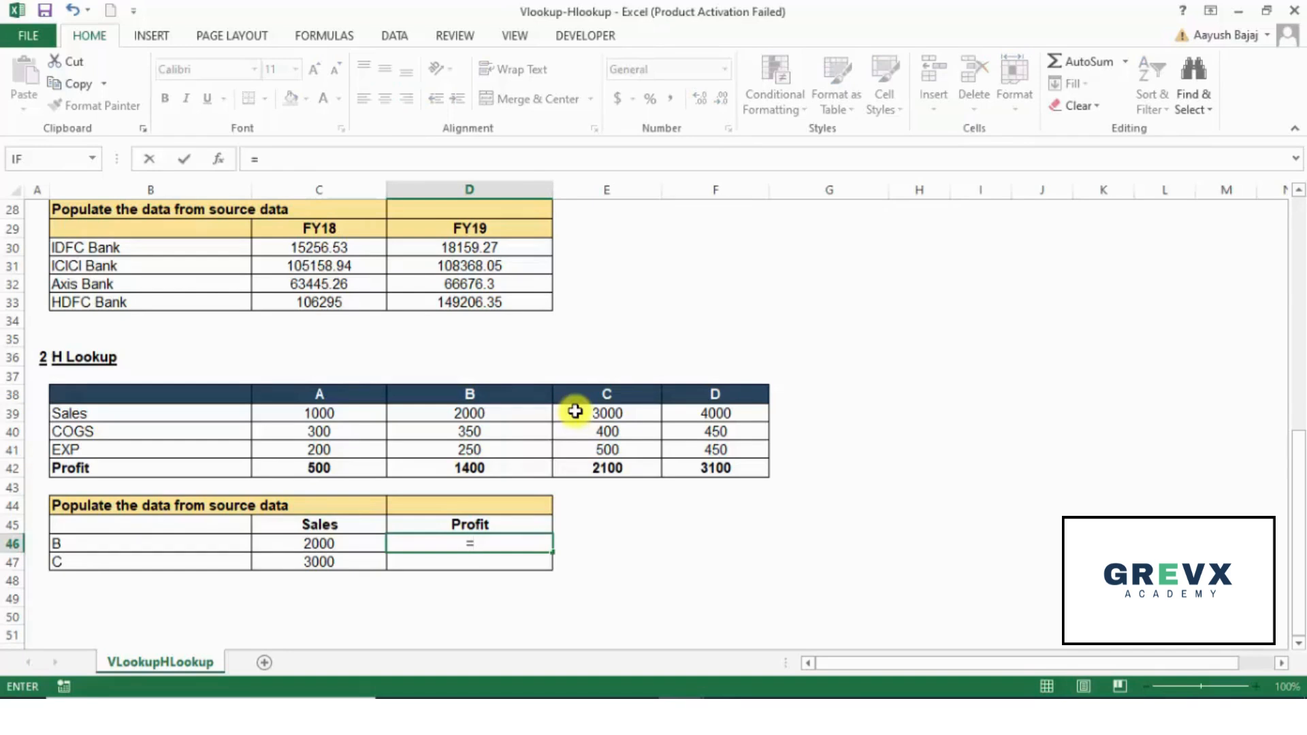
pyautogui.write('HLOOKUP(')
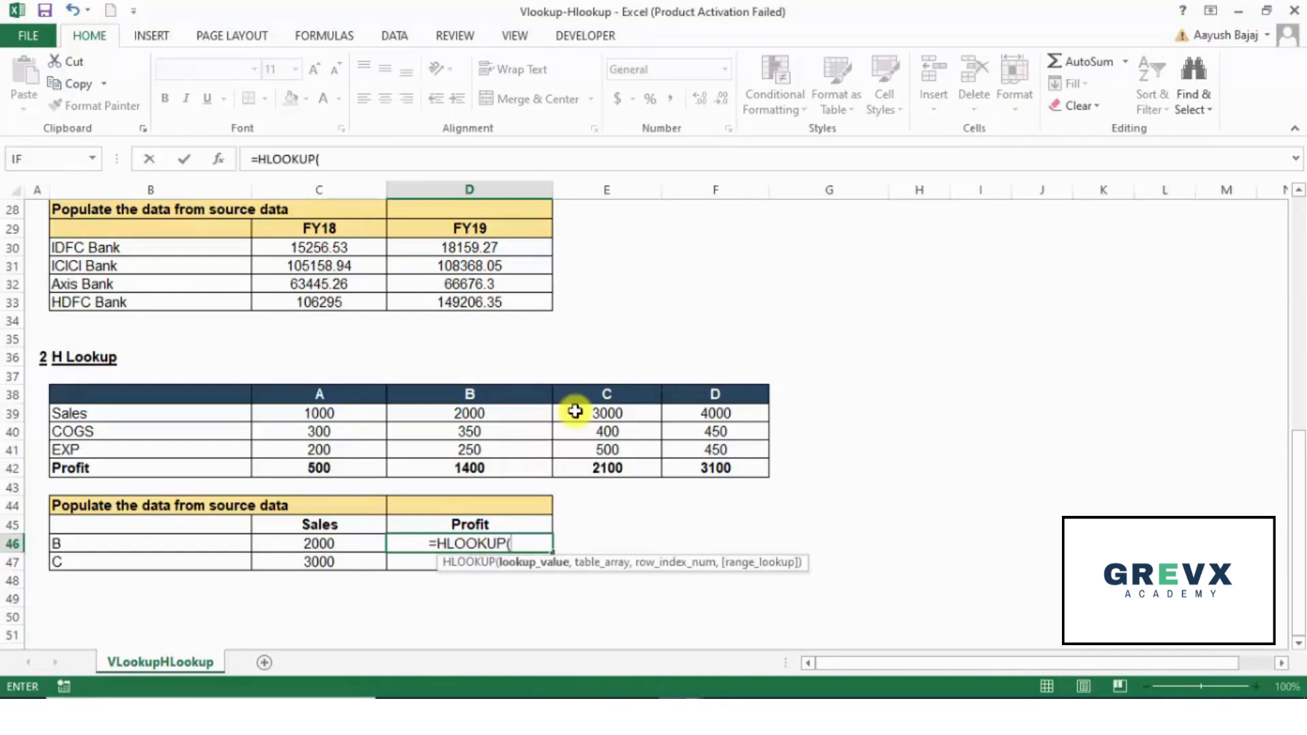
pyautogui.press('Left')
pyautogui.press('Left')
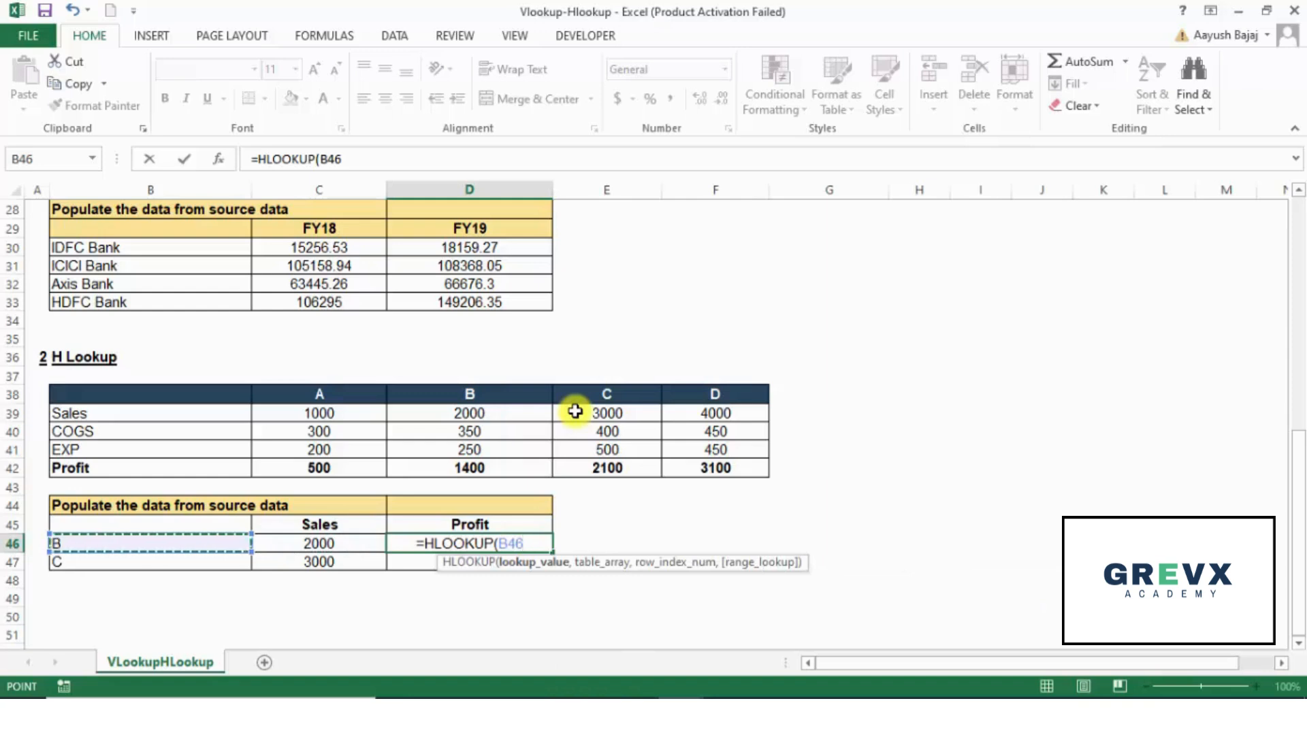
pyautogui.write(',')
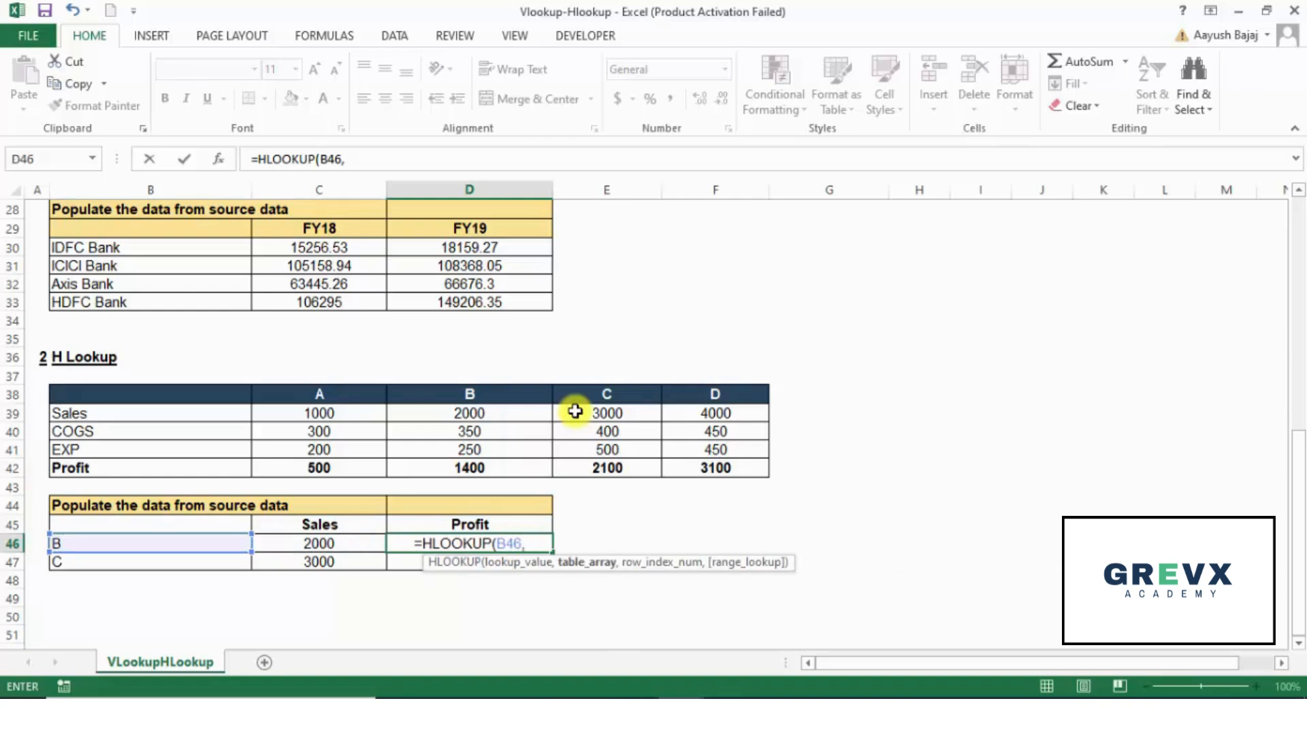
# Step: Set the table array of the D46 formula to the absolute range $B$38:$F$42 and go on to the row index number
pyautogui.press('Up')
pyautogui.press('Up')
pyautogui.press('Up')
pyautogui.press('Up')
pyautogui.press('Up')
pyautogui.press('Up')
pyautogui.press('Up')
pyautogui.press('Up')
pyautogui.press('Left')
pyautogui.press('Left')
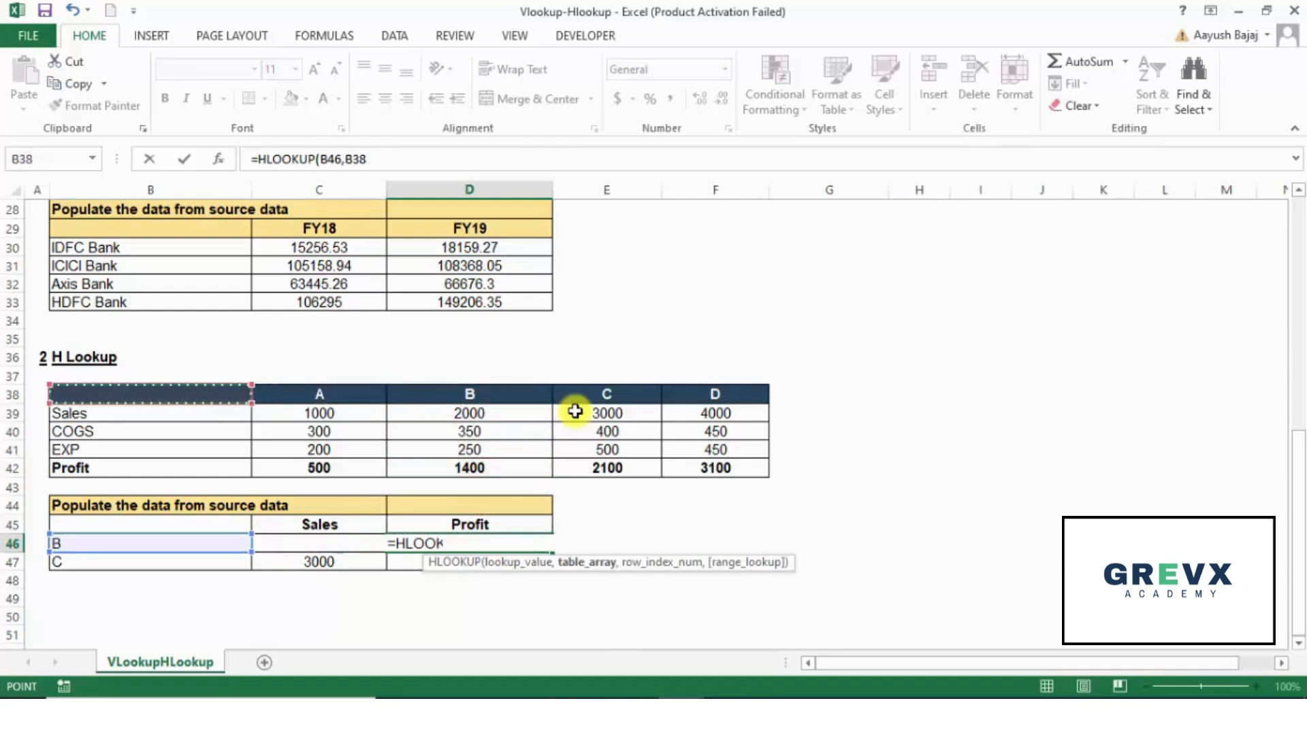
pyautogui.hotkey('shift', 'Right')
pyautogui.hotkey('shift', 'Right')
pyautogui.hotkey('shift', 'Right')
pyautogui.hotkey('shift', 'Right')
pyautogui.hotkey('shift', 'Down')
pyautogui.hotkey('shift', 'Down')
pyautogui.hotkey('shift', 'Down')
pyautogui.hotkey('shift', 'Down')
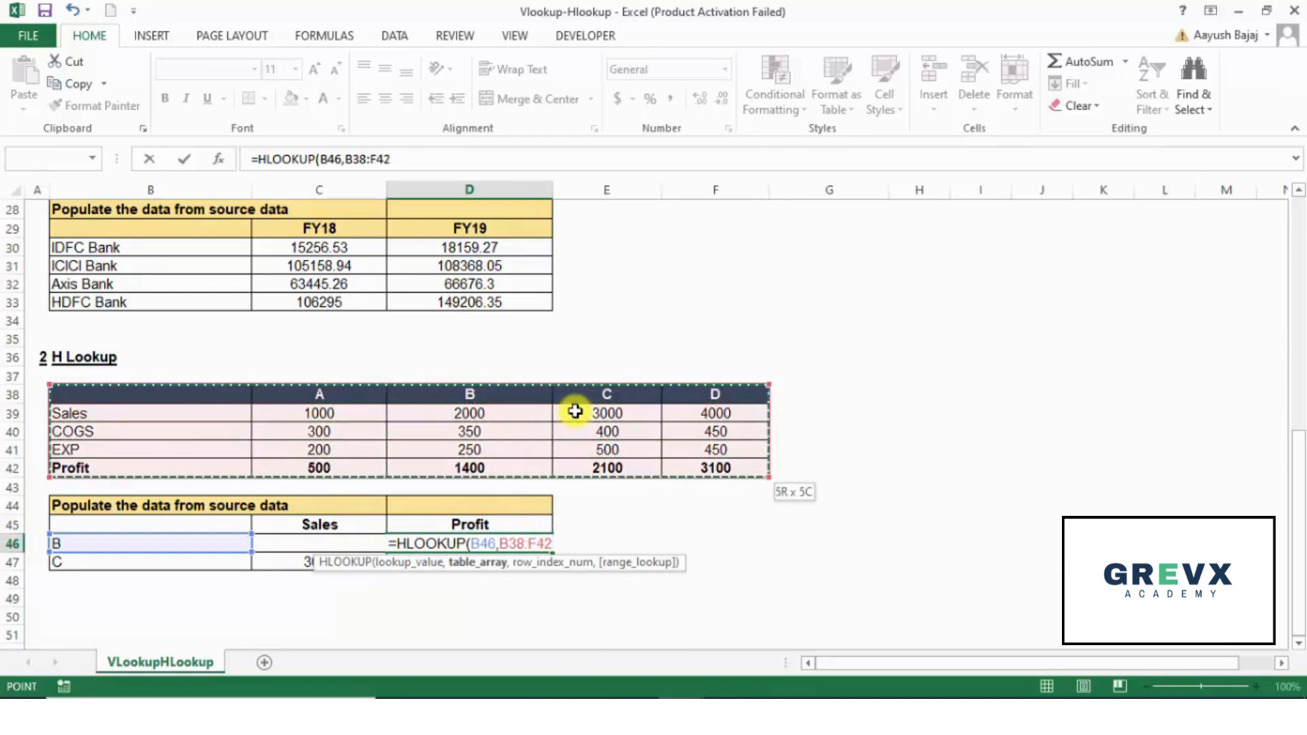
pyautogui.press('F4')
pyautogui.write(',')
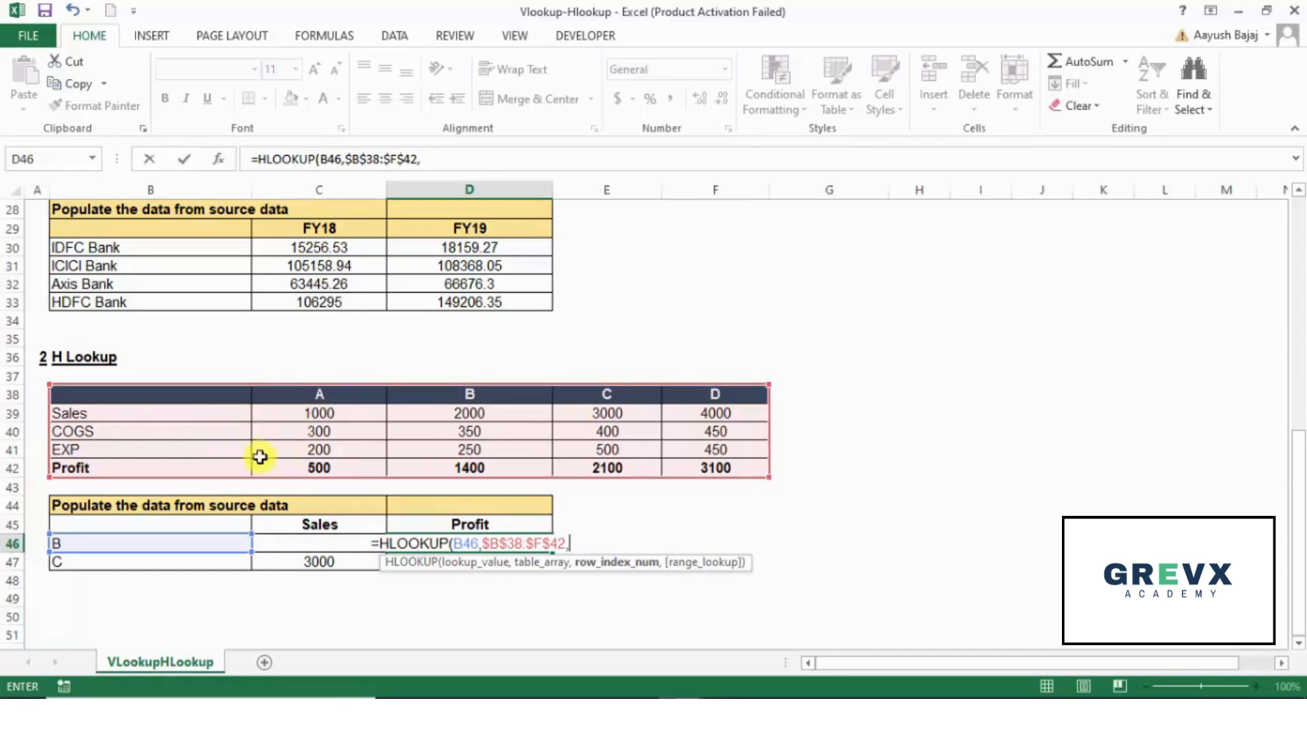
# Step: Complete the D46 HLOOKUP formula with row index 5 and range lookup 0, enter it, and copy it into D47
pyautogui.write('5')
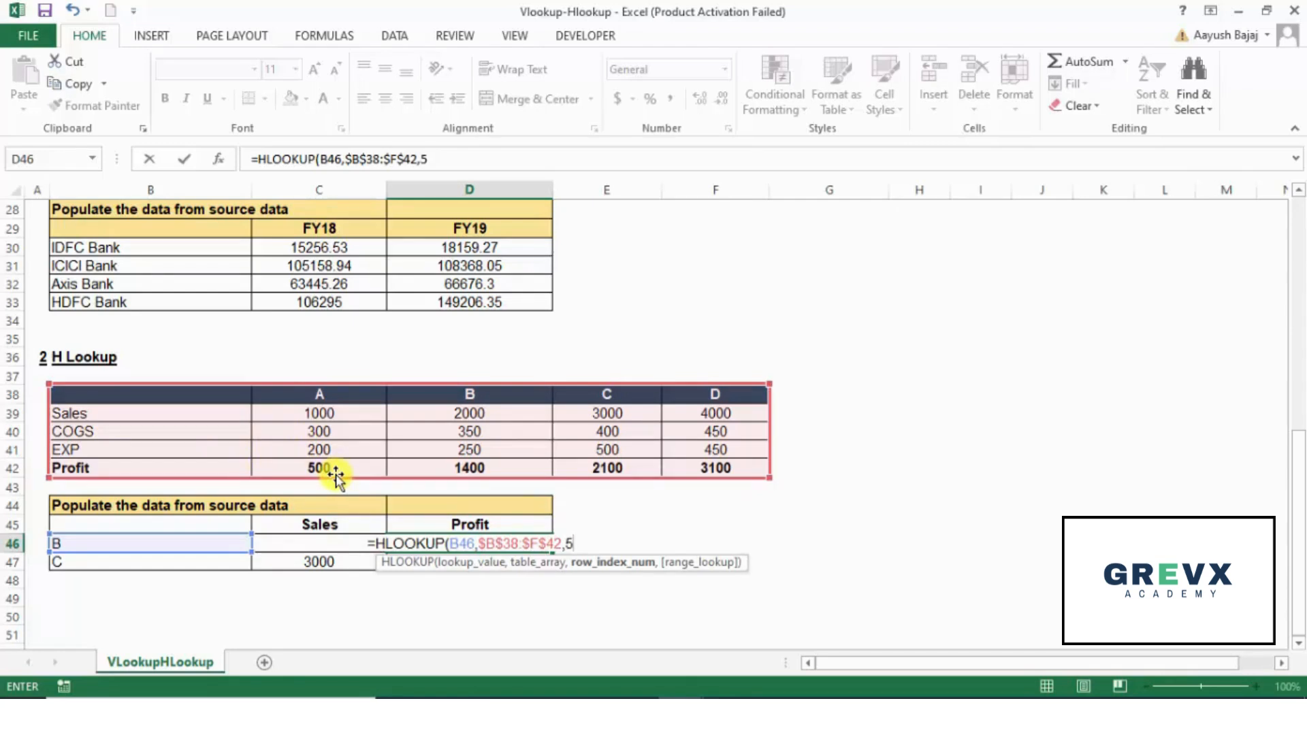
pyautogui.write(',')
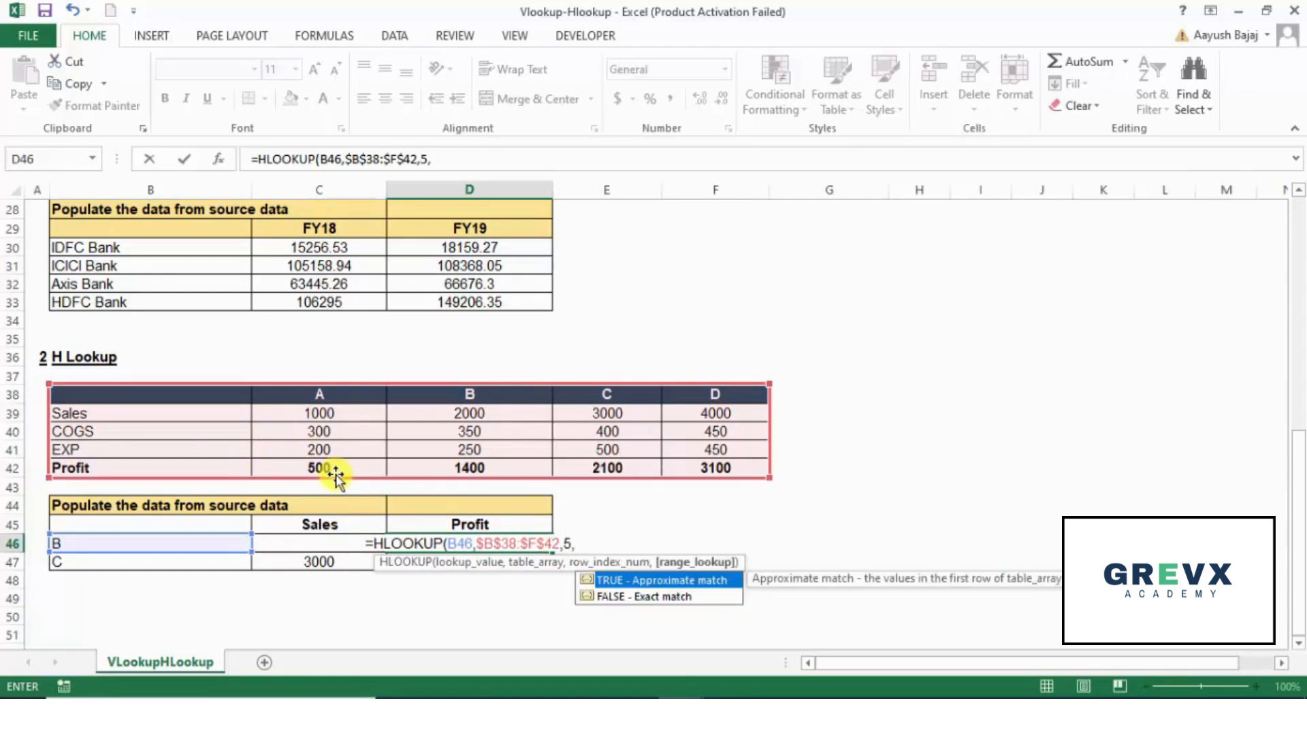
pyautogui.write('0)')
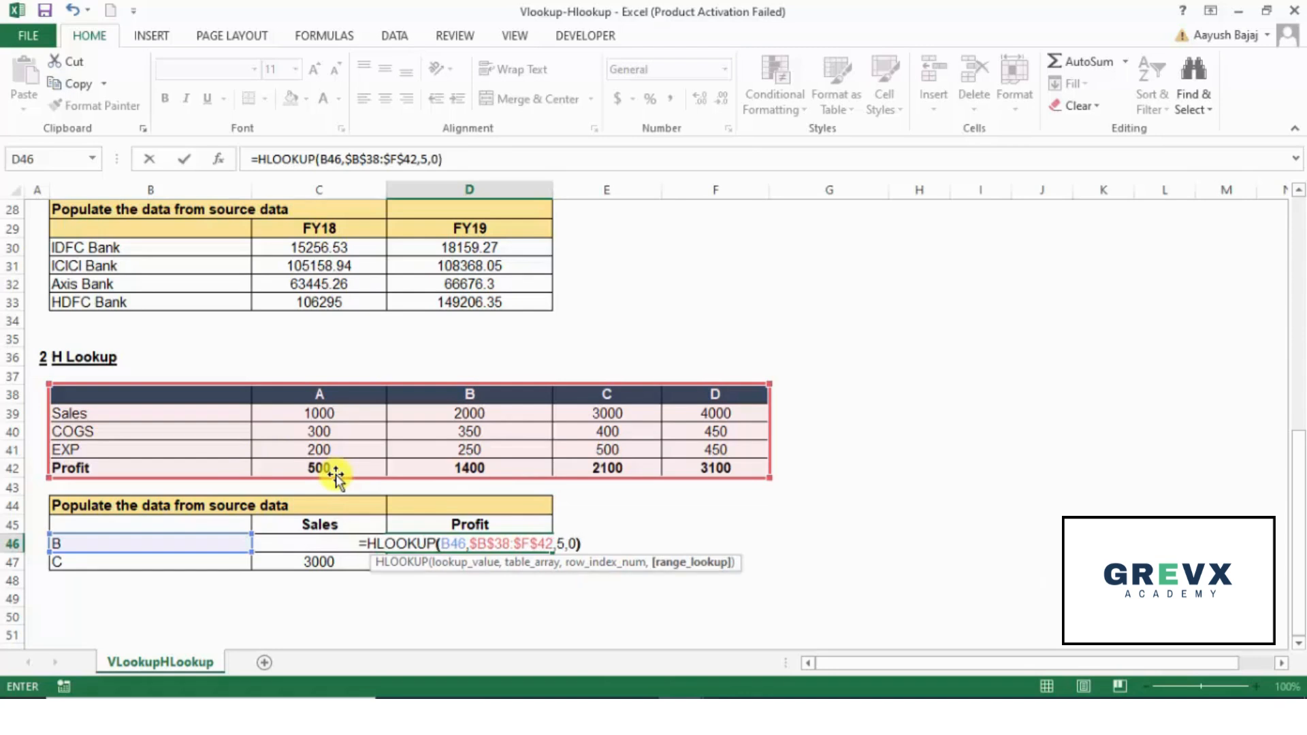
pyautogui.hotkey('ctrl', 'Return')
pyautogui.hotkey('shift', 'Down')
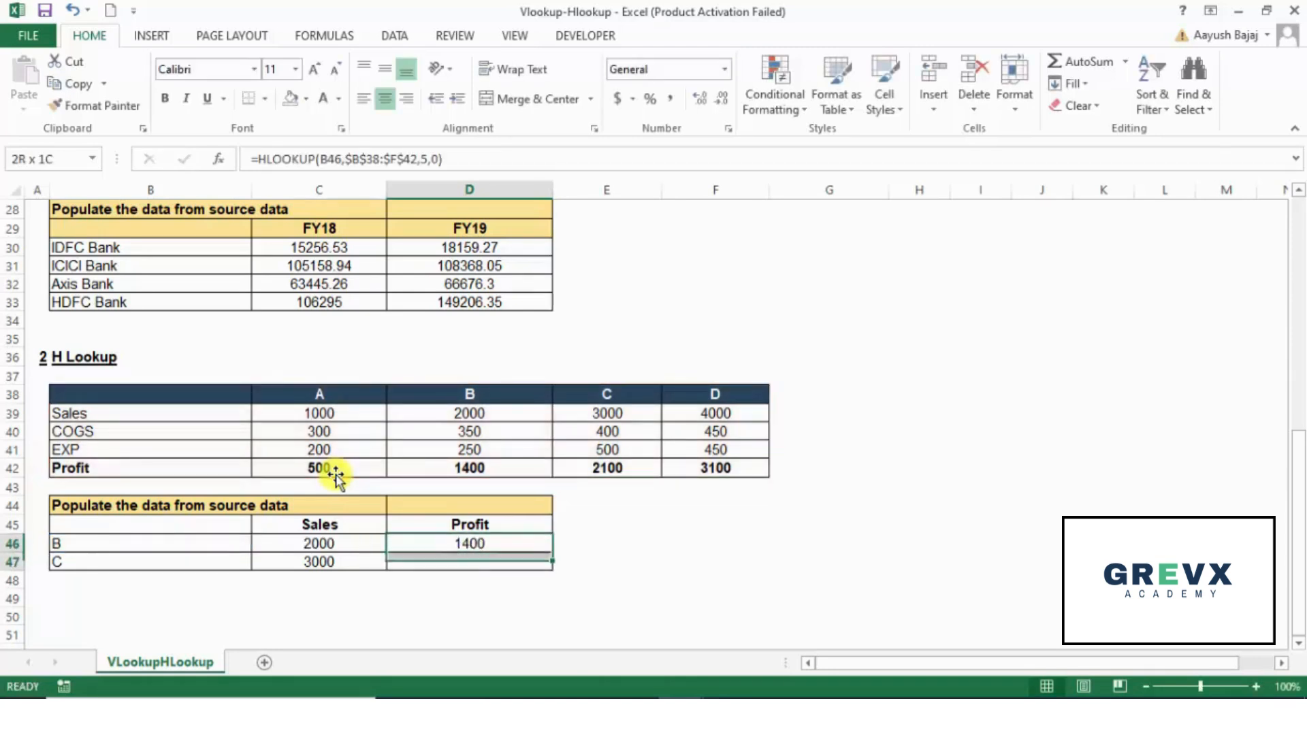
pyautogui.hotkey('ctrl', 'd')
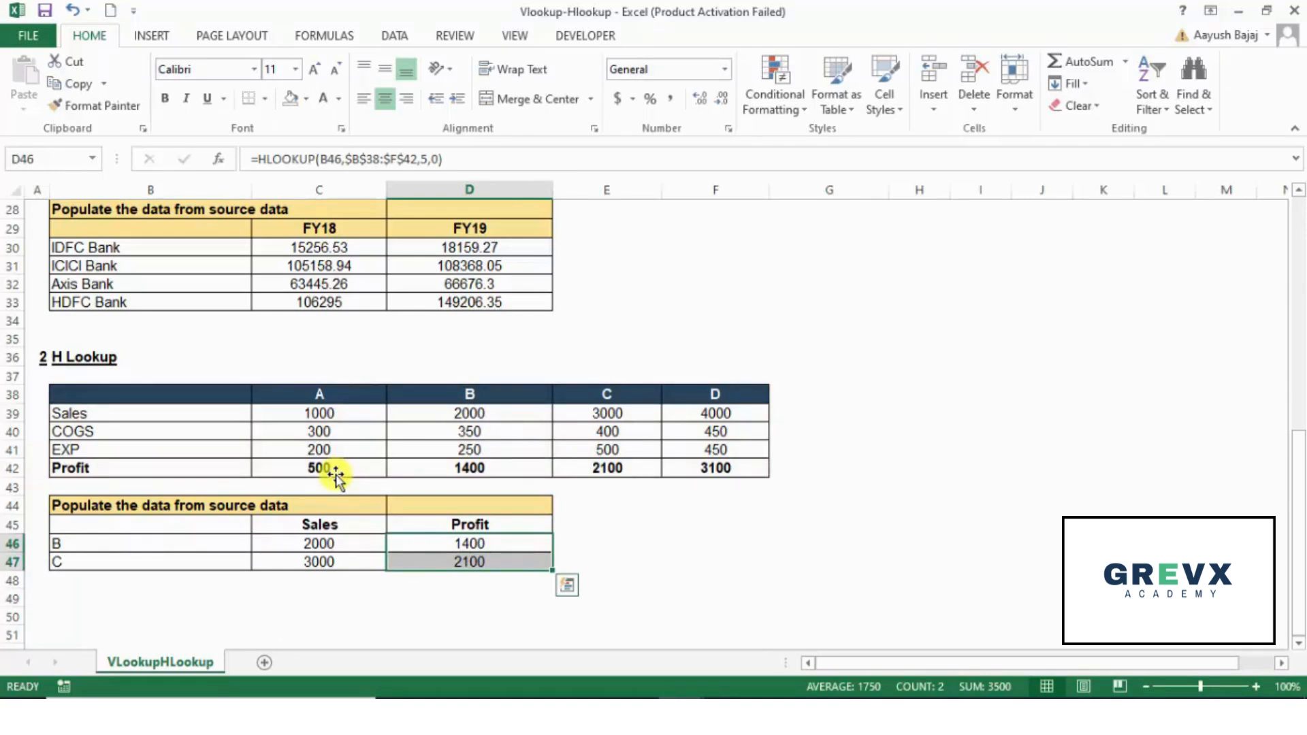
pyautogui.press('Up')
pyautogui.press('Up')
pyautogui.press('Up')
pyautogui.press('Up')
pyautogui.press('Up')
pyautogui.press('Up')
pyautogui.press('Up')
pyautogui.press('Up')
pyautogui.press('Up')
pyautogui.press('Up')
pyautogui.press('Up')
pyautogui.press('Up')
pyautogui.press('Up')
pyautogui.press('Up')
pyautogui.press('Up')
pyautogui.press('Up')
pyautogui.press('Up')
pyautogui.press('Up')
pyautogui.press('Up')
pyautogui.press('Up')
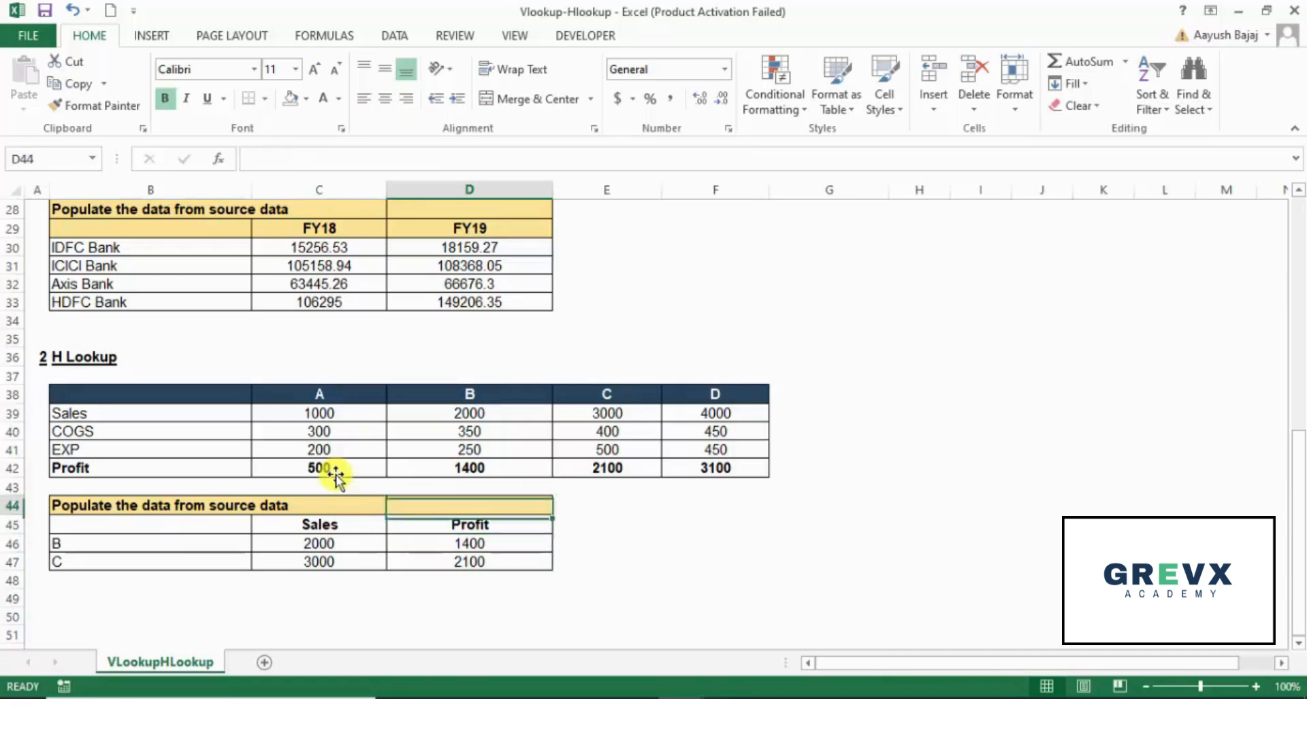
pyautogui.press('Up')
pyautogui.press('Up')
pyautogui.press('Up')
pyautogui.press('Up')
pyautogui.press('Down')
pyautogui.press('Down')
pyautogui.press('Down')
pyautogui.press('Down')
pyautogui.press('Down')
pyautogui.press('Down')
pyautogui.press('Down')
pyautogui.press('Down')
pyautogui.press('Down')
pyautogui.press('Down')
pyautogui.press('Down')
pyautogui.press('Down')
pyautogui.press('Down')
pyautogui.press('Down')
pyautogui.press('Down')
pyautogui.press('Down')
pyautogui.press('Down')
pyautogui.press('Down')
pyautogui.press('Down')
pyautogui.press('Down')
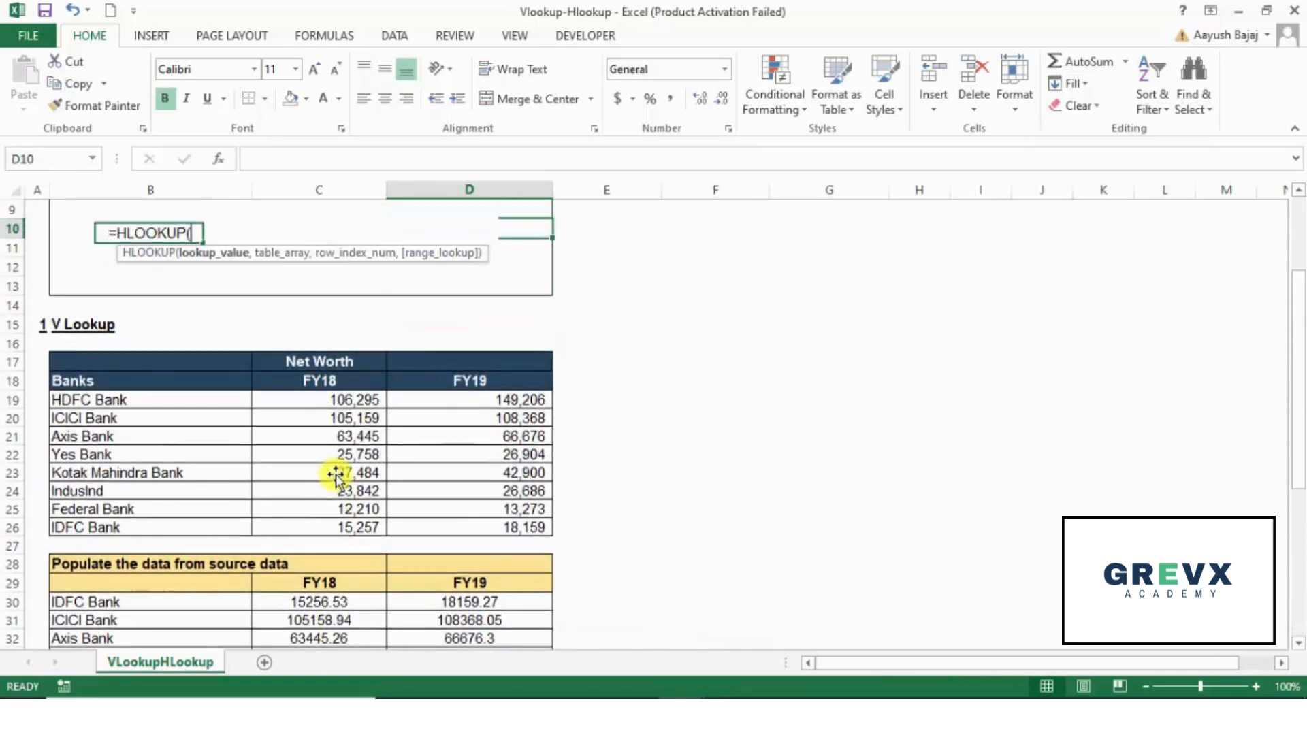
pyautogui.press('Down')
pyautogui.press('Down')
pyautogui.press('Down')
pyautogui.press('Up')
pyautogui.press('Up')
pyautogui.press('Up')
pyautogui.press('Up')
pyautogui.press('Up')
pyautogui.press('Up')
pyautogui.press('Up')
pyautogui.press('Up')
pyautogui.press('Up')
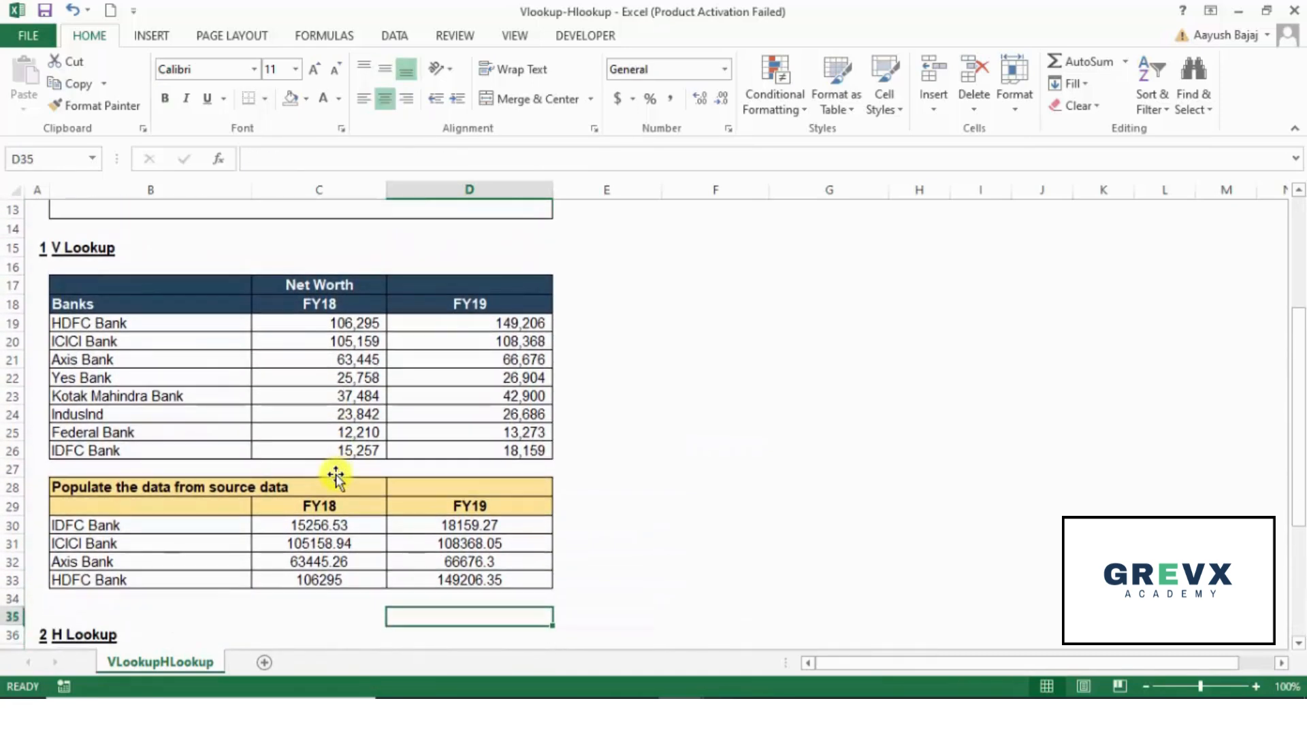
pyautogui.press('Right')
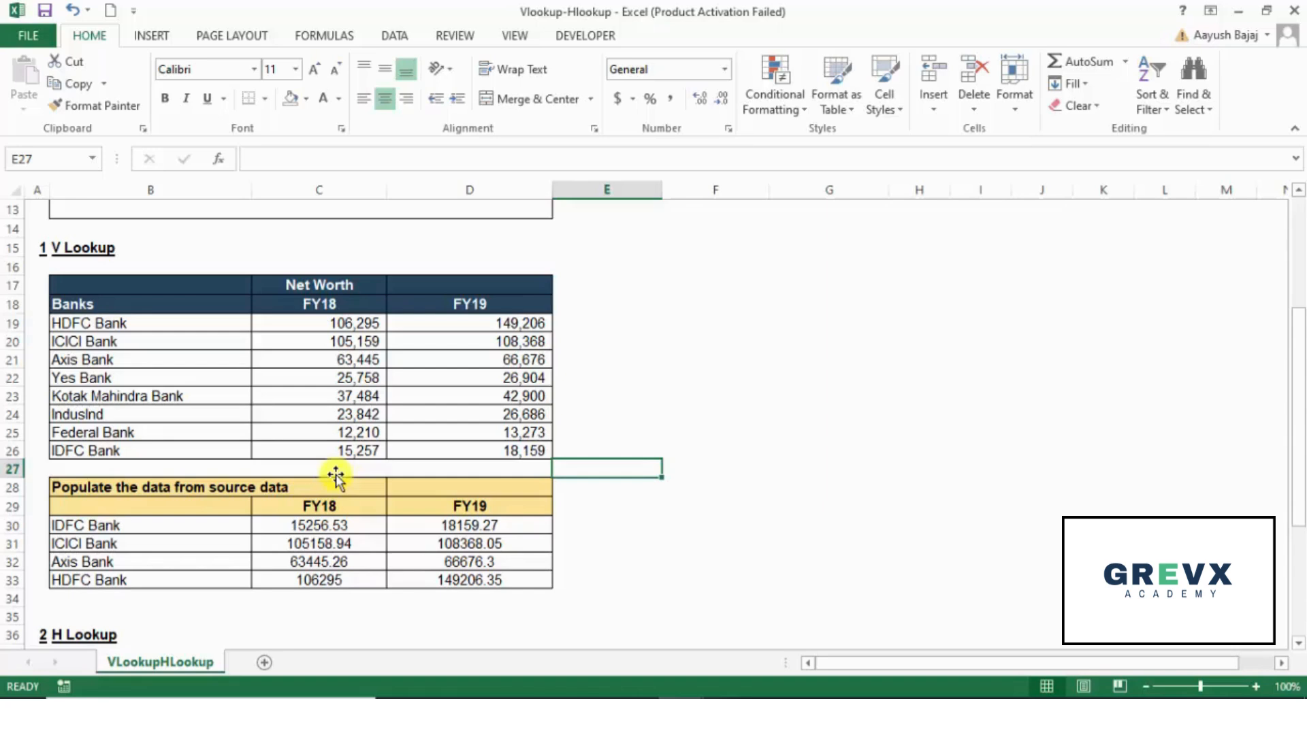
# Step: Examine the VLOOKUP formulas for IDFC Bank in C30 and D30
pyautogui.press('Left')
pyautogui.press('Left')
pyautogui.press('Down')
pyautogui.press('Down')
pyautogui.press('Down')
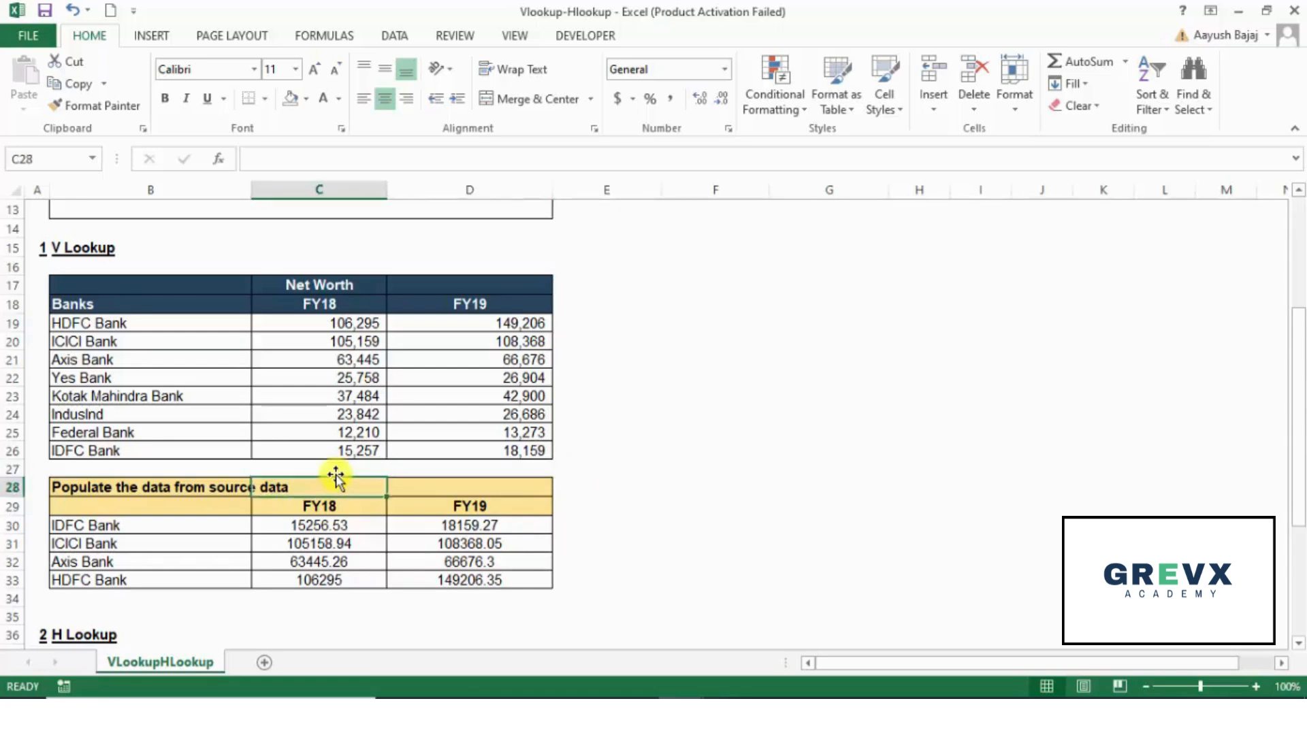
pyautogui.press('F2')
pyautogui.press('Tab')
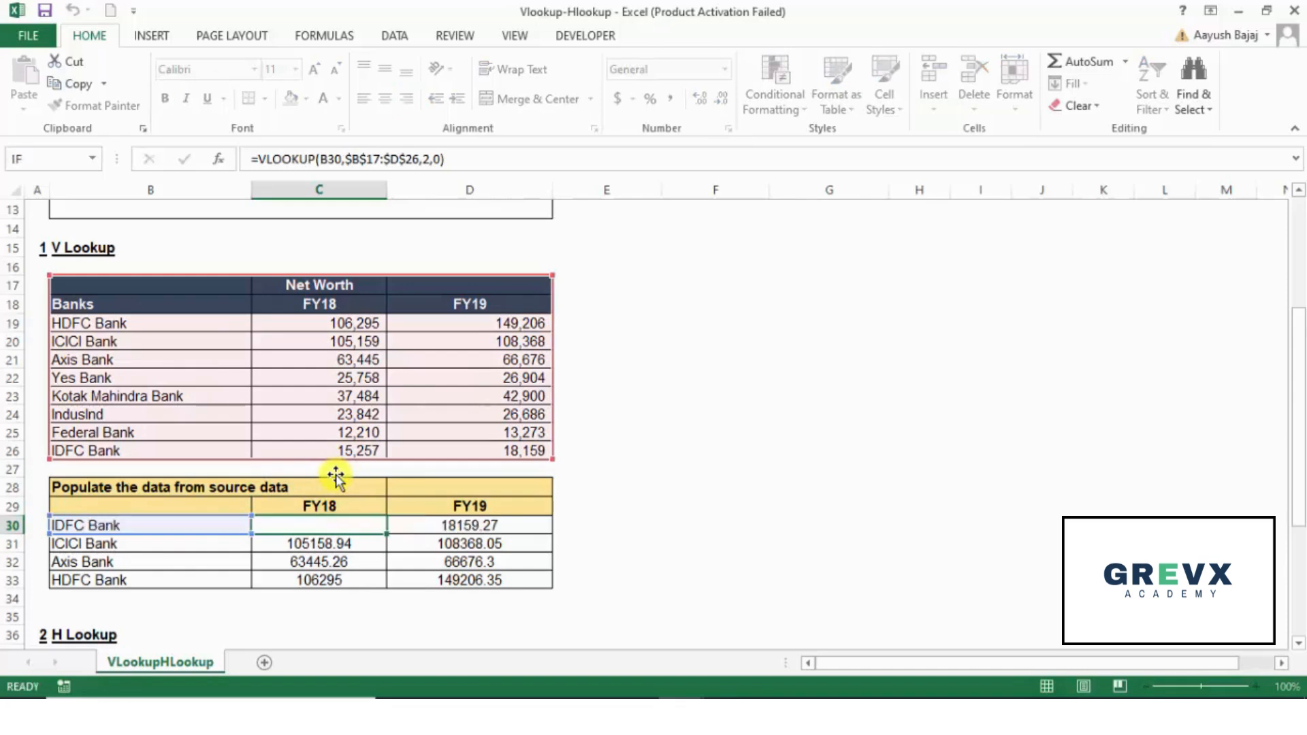
pyautogui.press('F2')
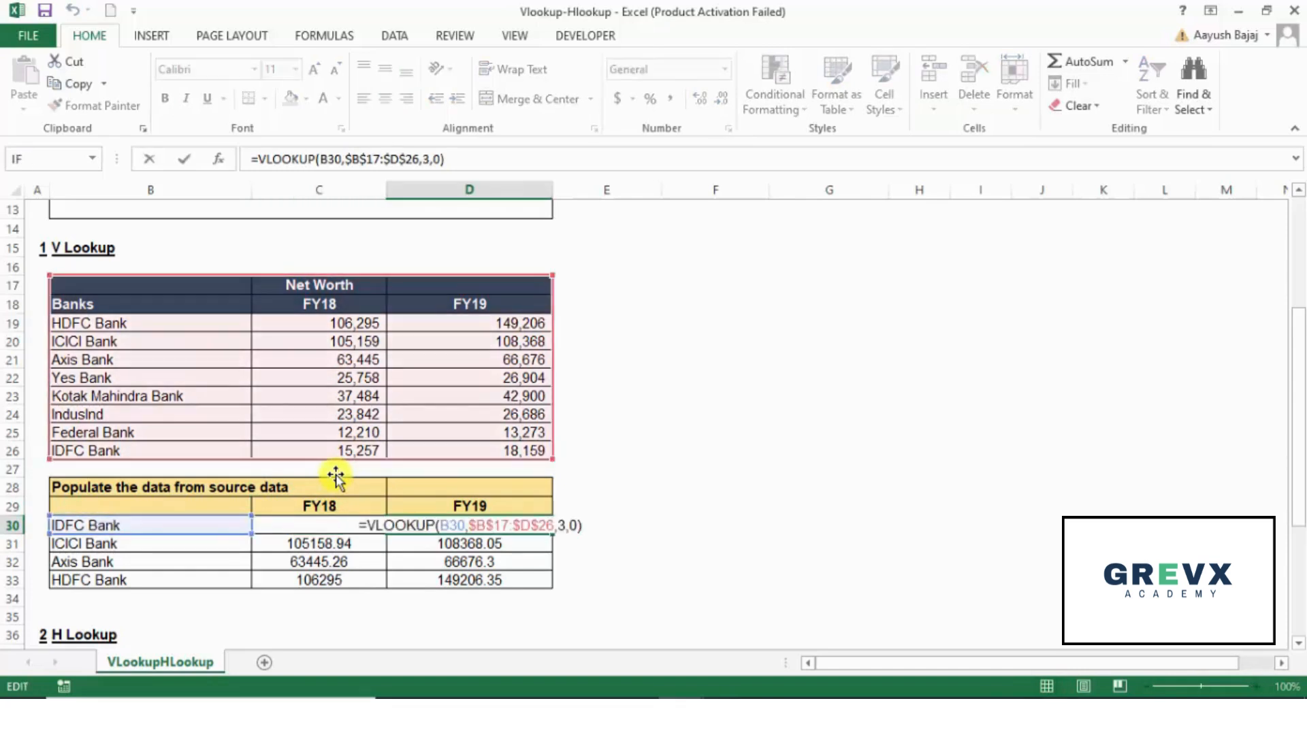
pyautogui.hotkey('shift', 'Tab')
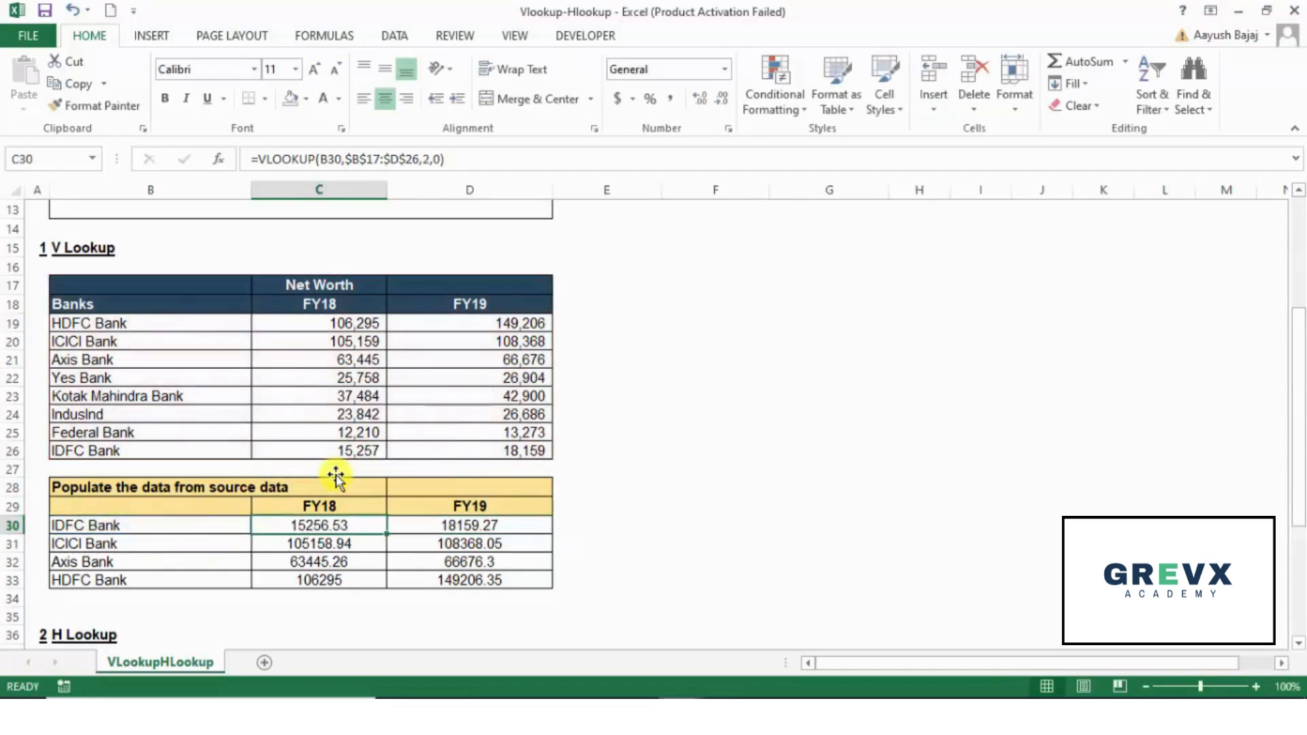
# Step: Try to copy the FY18 VLOOKUP formula from C30 into the whole range C30:D33
pyautogui.hotkey('ctrl', 'c')
pyautogui.hotkey('shift', 'Right')
pyautogui.hotkey('shift', 'Down')
pyautogui.hotkey('shift', 'Down')
pyautogui.hotkey('shift', 'Down')
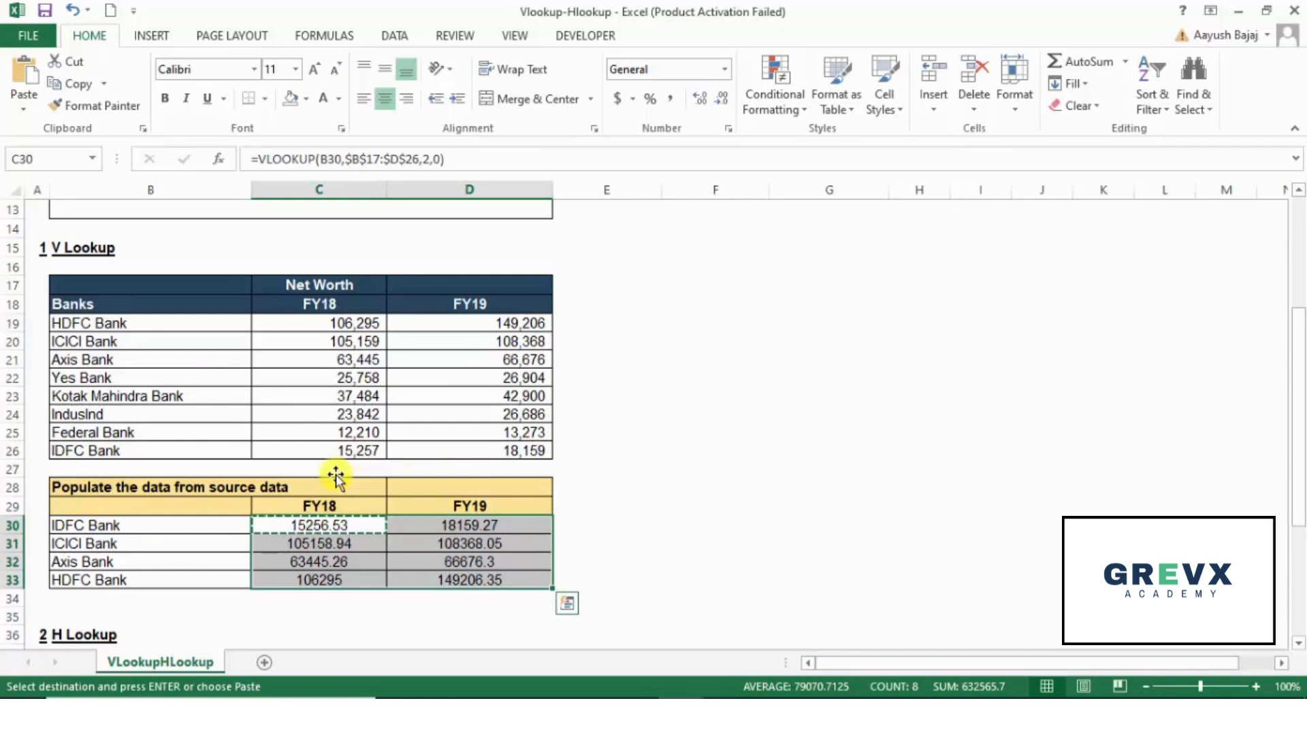
pyautogui.press('Return')
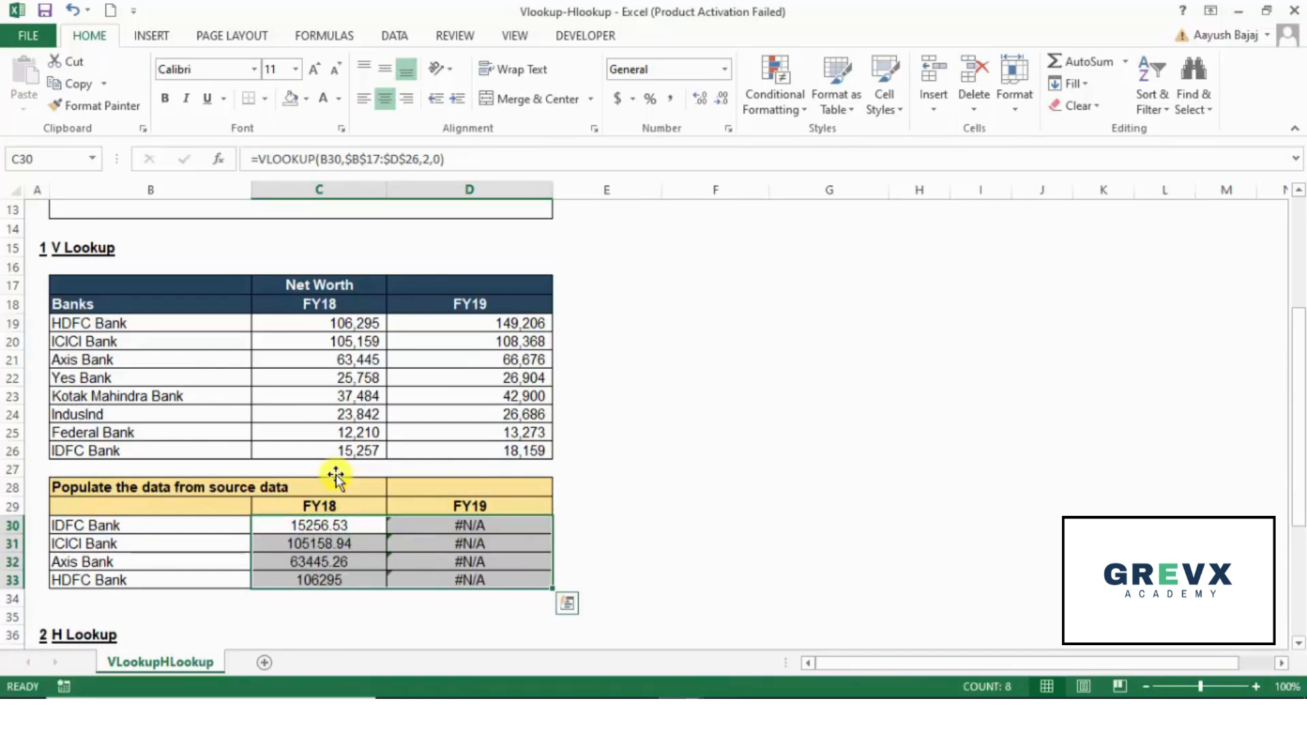
# Step: Compare the lookup value references in the C30 and D30 formulas
pyautogui.press('Left')
pyautogui.press('Right')
pyautogui.press('F2')
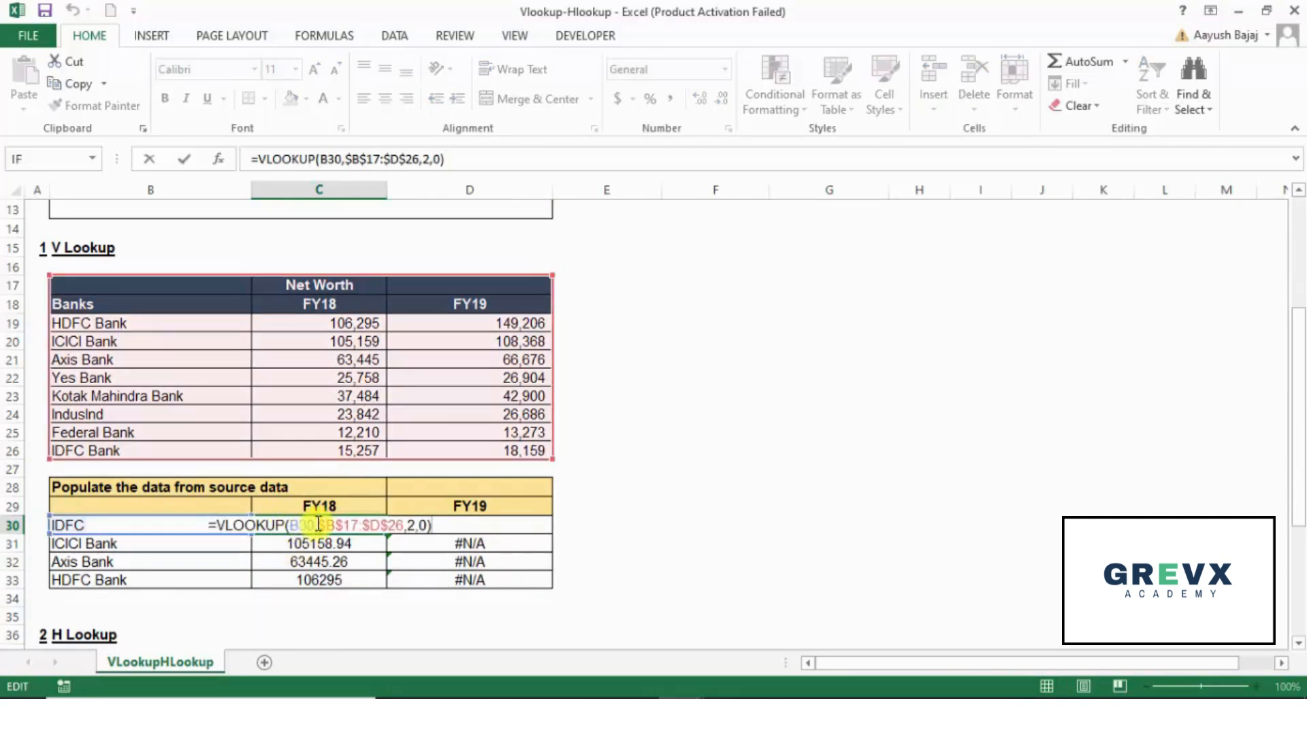
pyautogui.press('Escape')
pyautogui.press('Right')
pyautogui.press('F2')
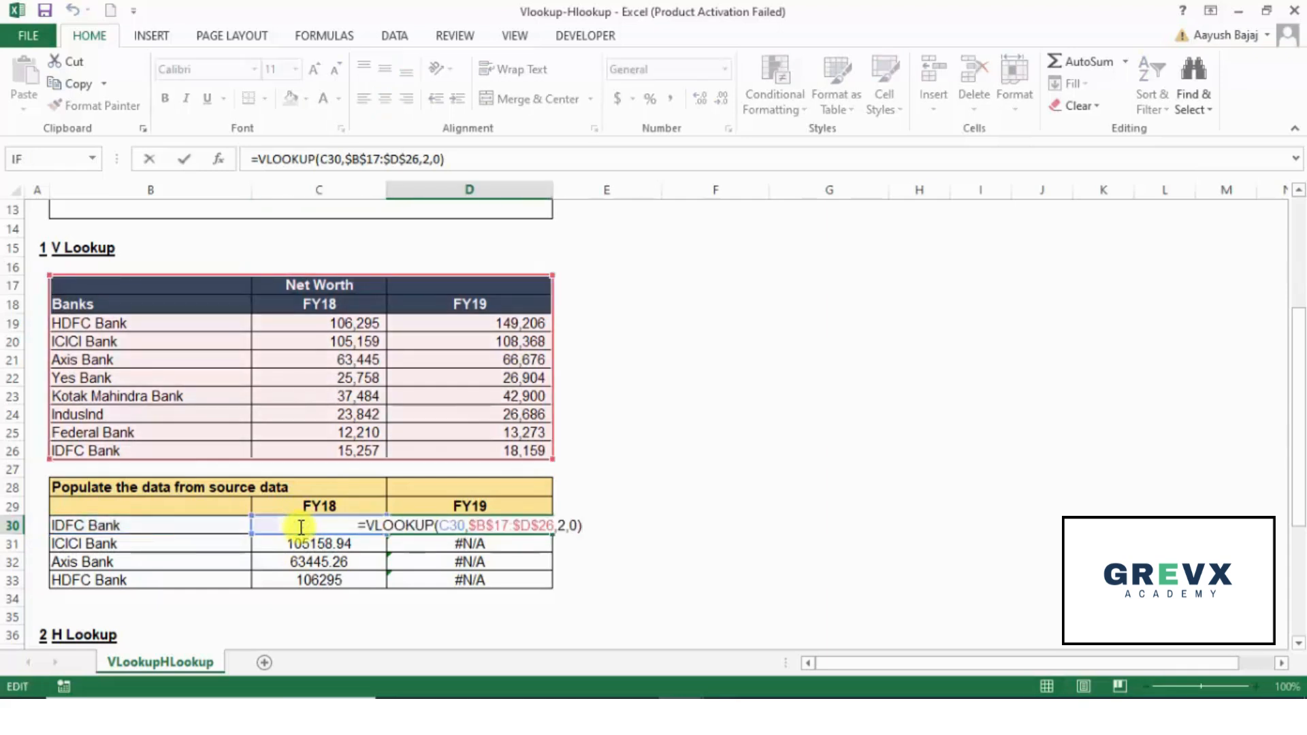
pyautogui.press('Escape')
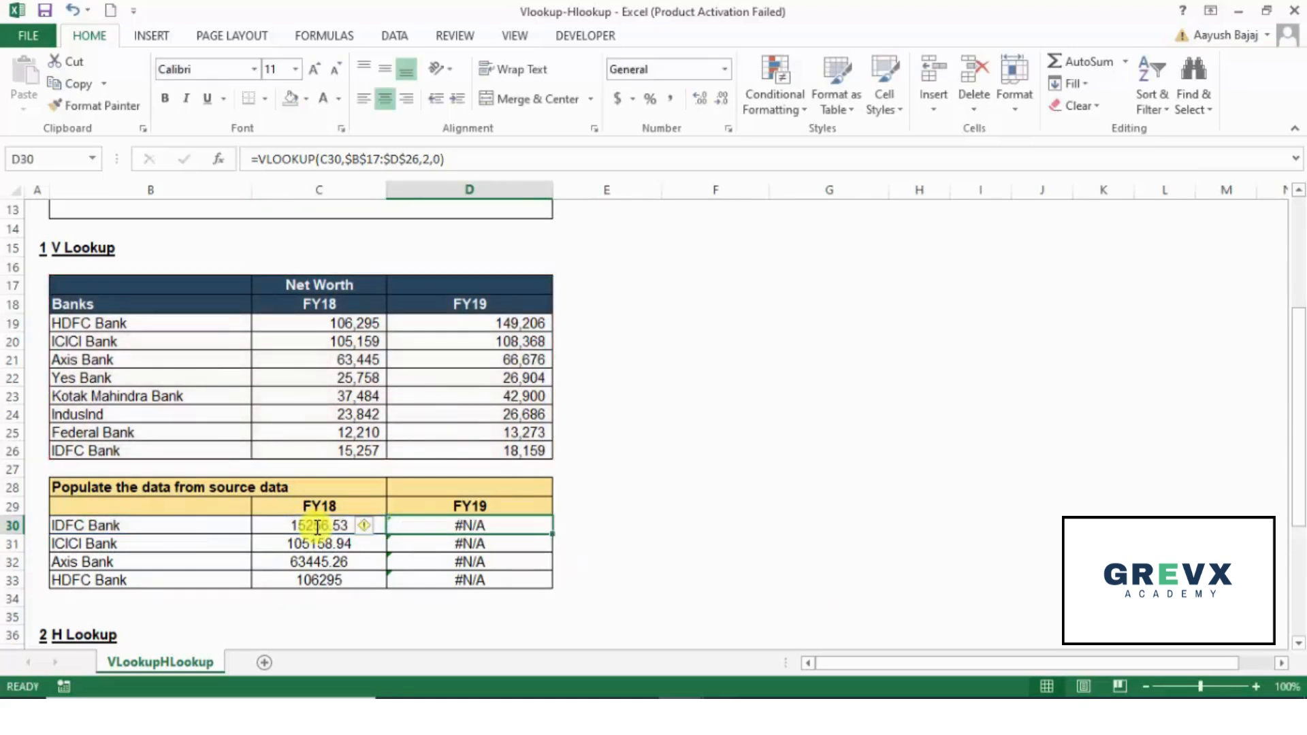
pyautogui.press('F2')
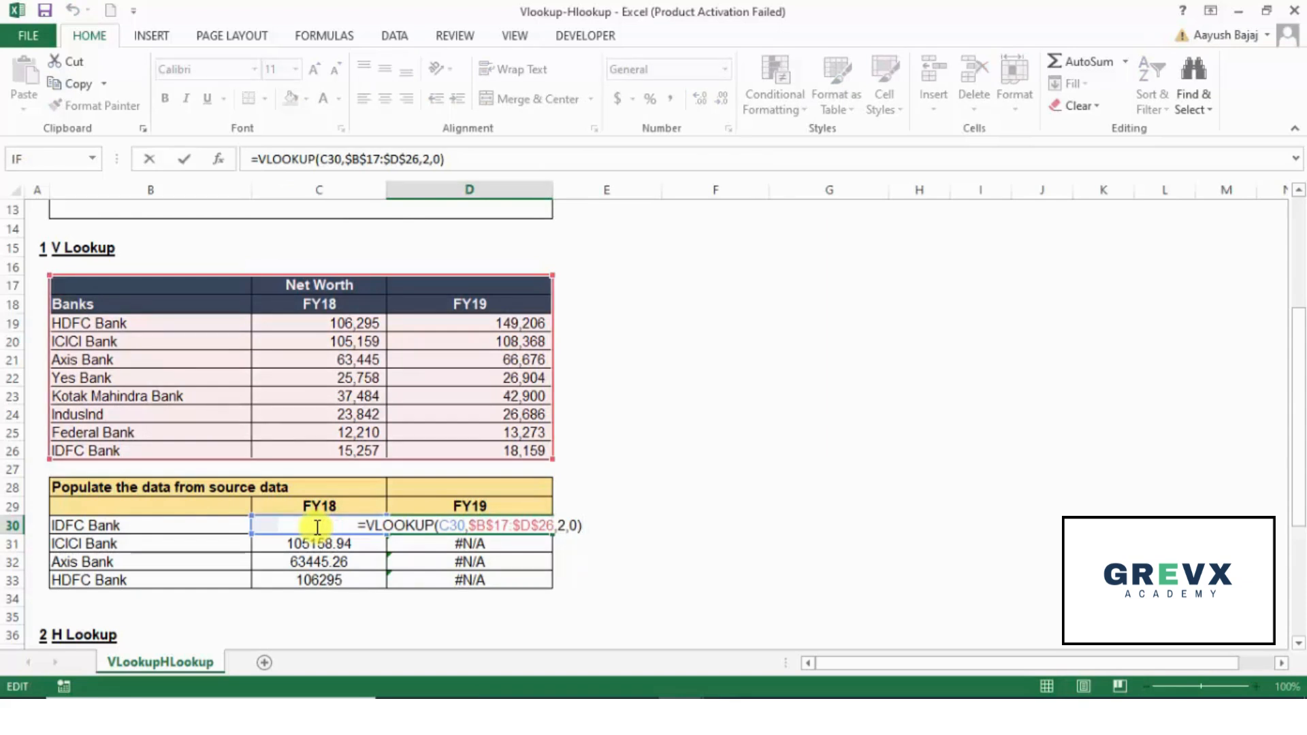
# Step: Compare the column index numbers in the C30 and D30 VLOOKUP formulas by highlighting that argument in each
pyautogui.click(318, 528)
pyautogui.press('F2')
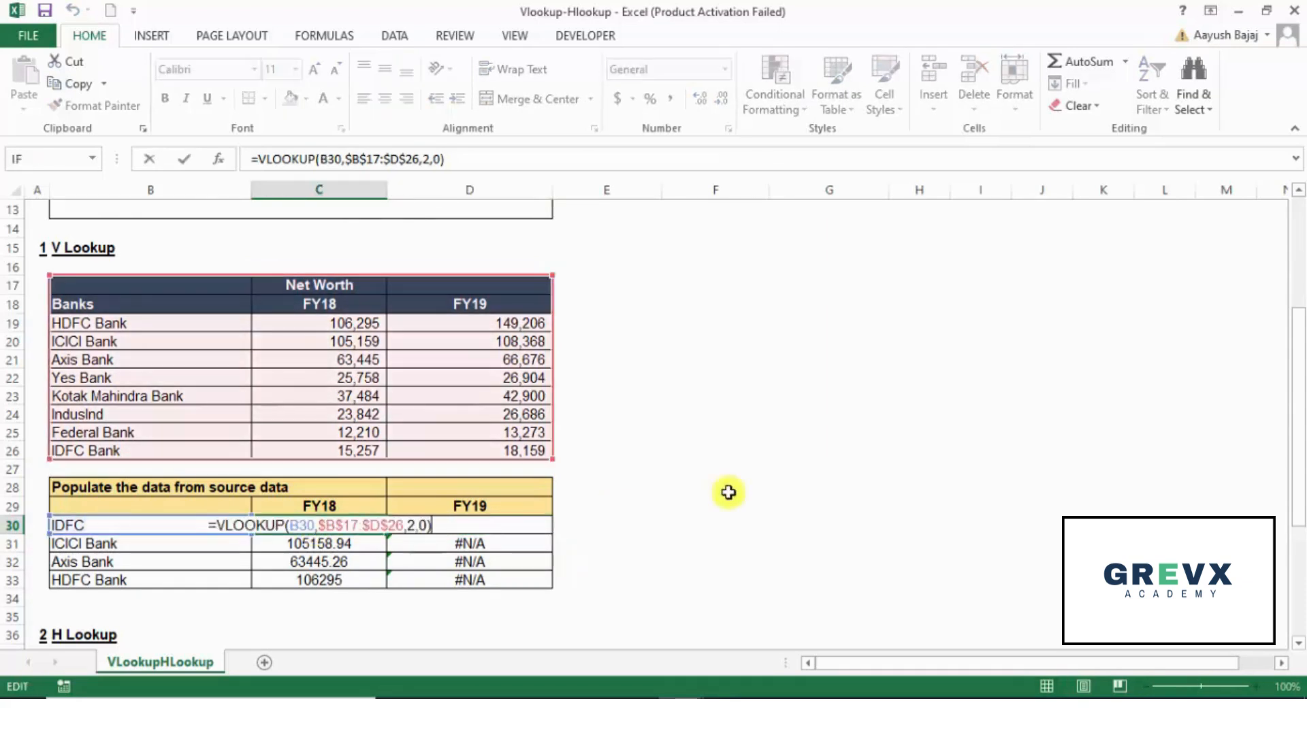
pyautogui.press('Left')
pyautogui.press('Left')
pyautogui.press('Left')
pyautogui.hotkey('shift', 'Left')
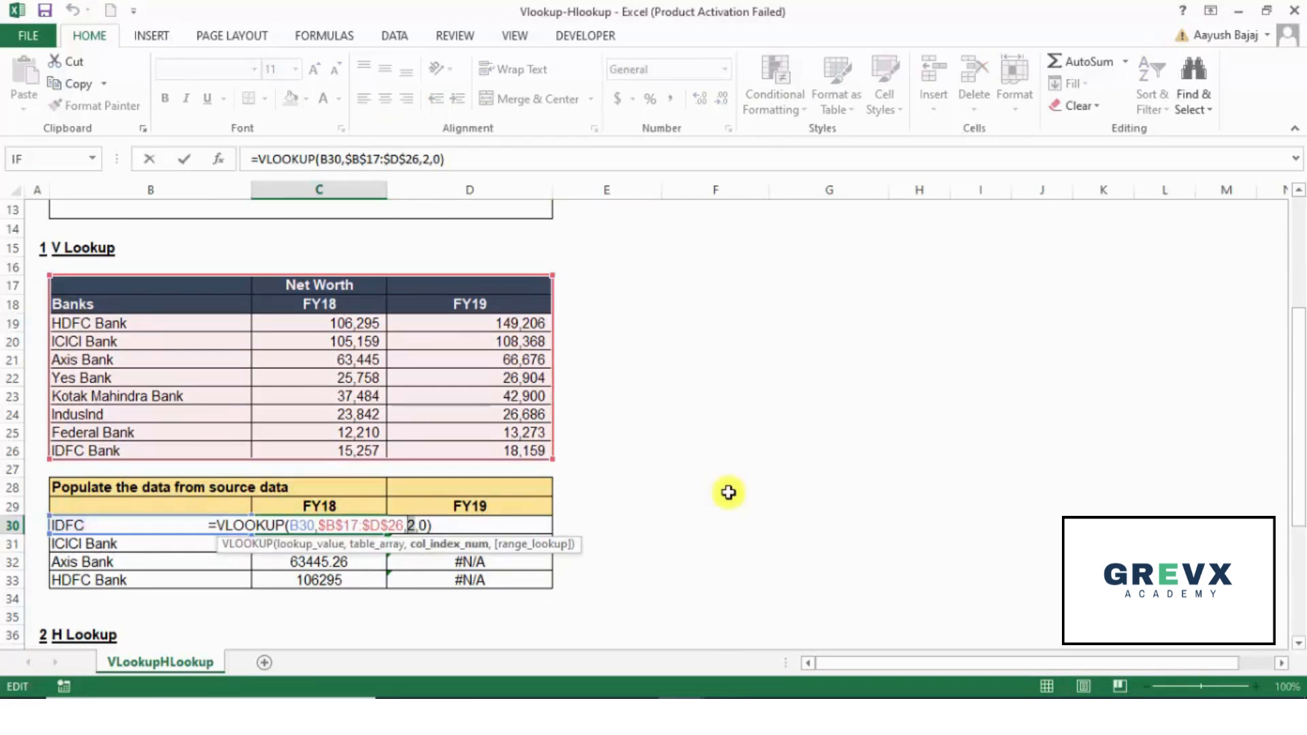
pyautogui.press('Tab')
pyautogui.press('Left')
pyautogui.press('F2')
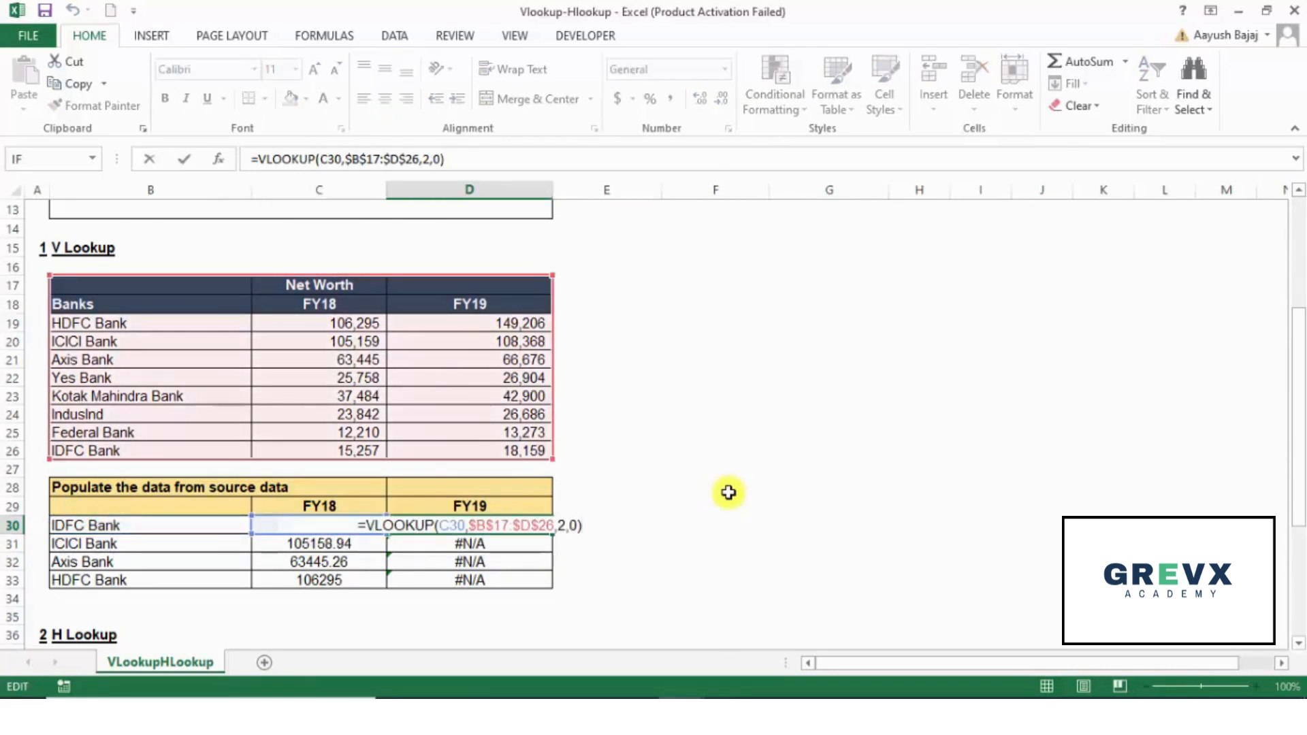
pyautogui.press('Left')
pyautogui.press('Left')
pyautogui.press('Left')
pyautogui.press('Left')
pyautogui.hotkey('shift', 'Right')
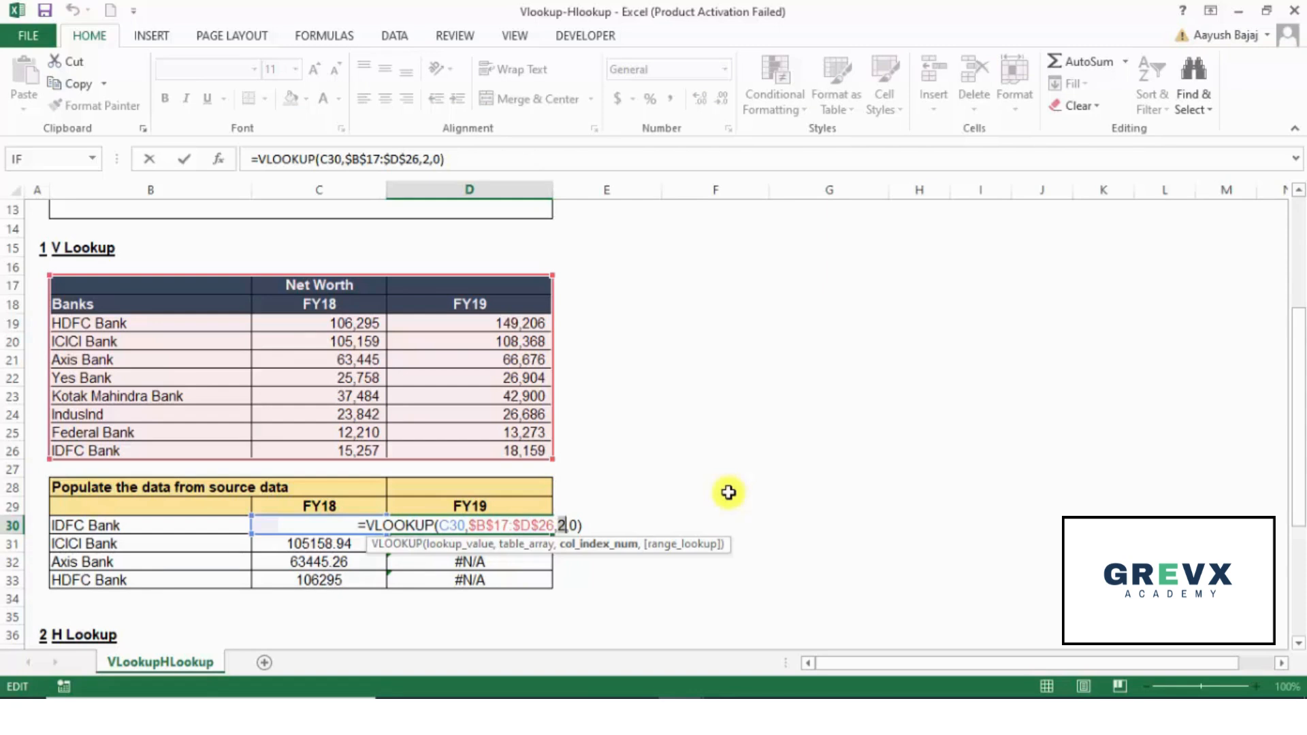
pyautogui.press('Tab')
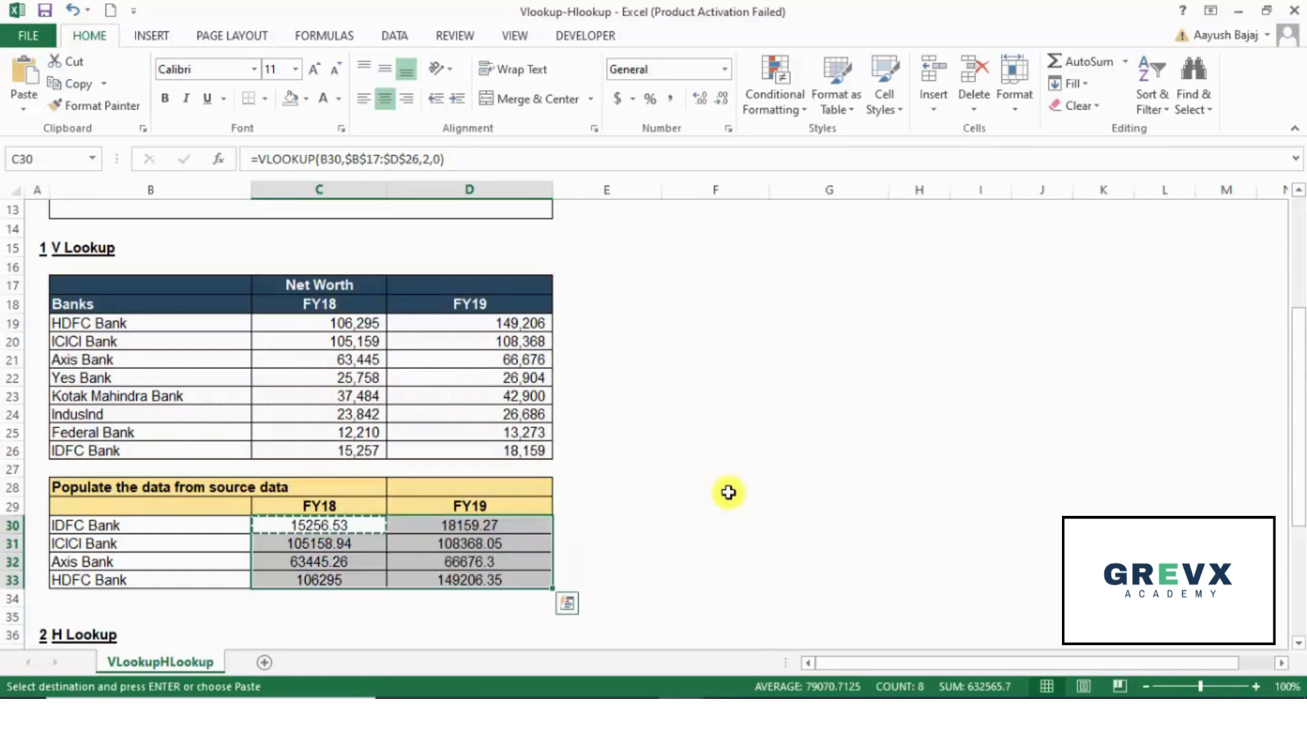
# Step: Undo the last paste over C30:D33 and check the formula in D30
pyautogui.press('Escape')
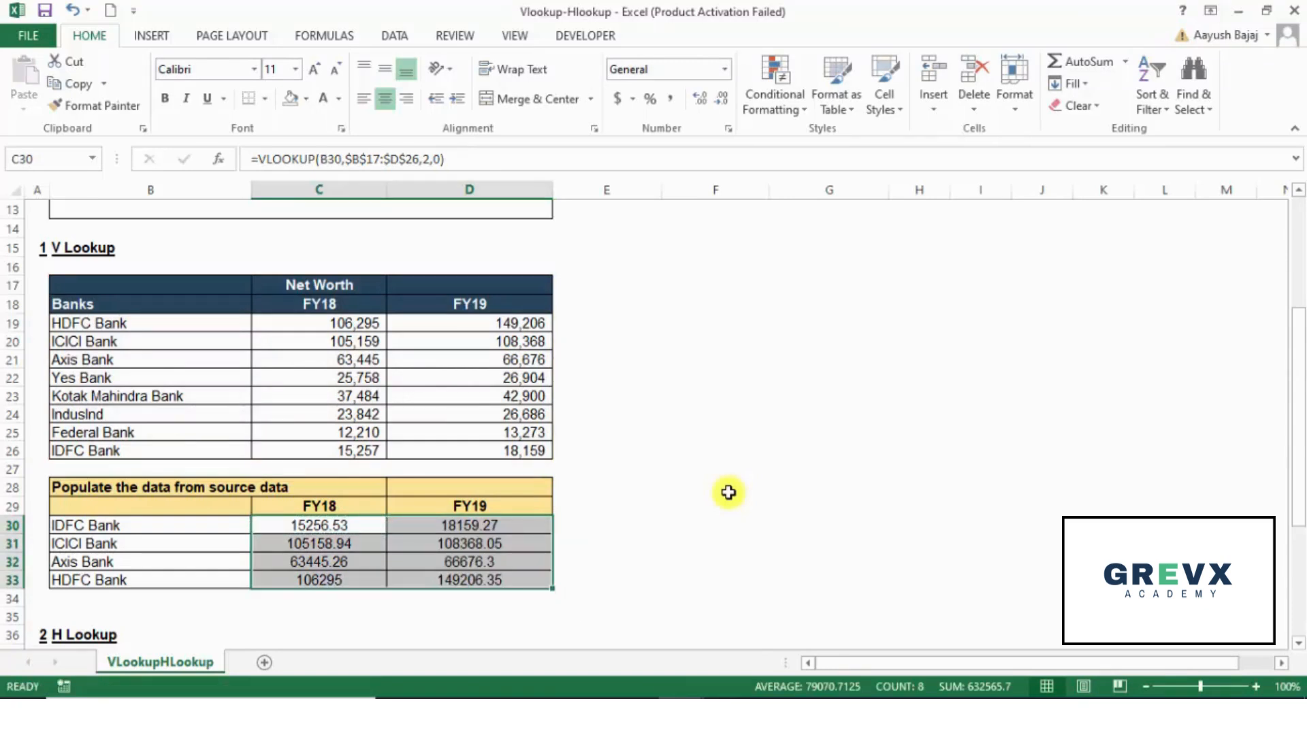
pyautogui.press('Right')
pyautogui.press('F2')
pyautogui.press('Escape')
pyautogui.press('Right')
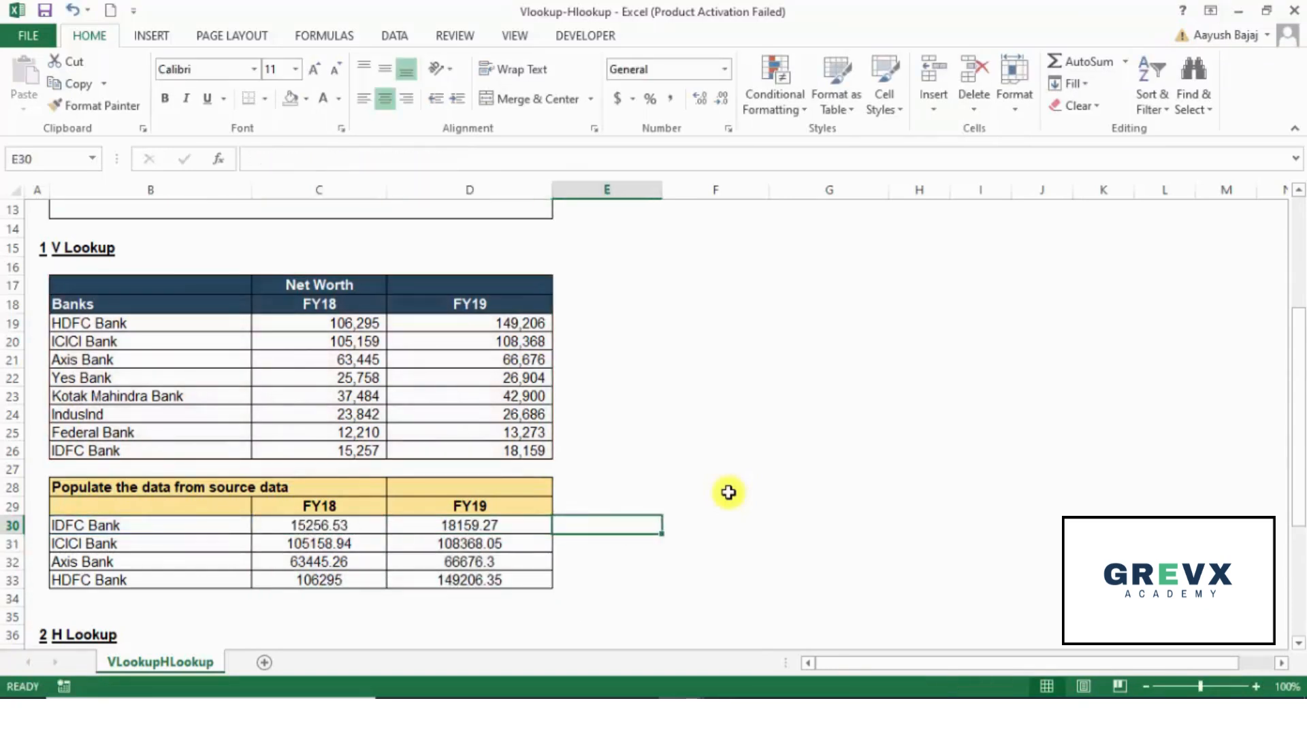